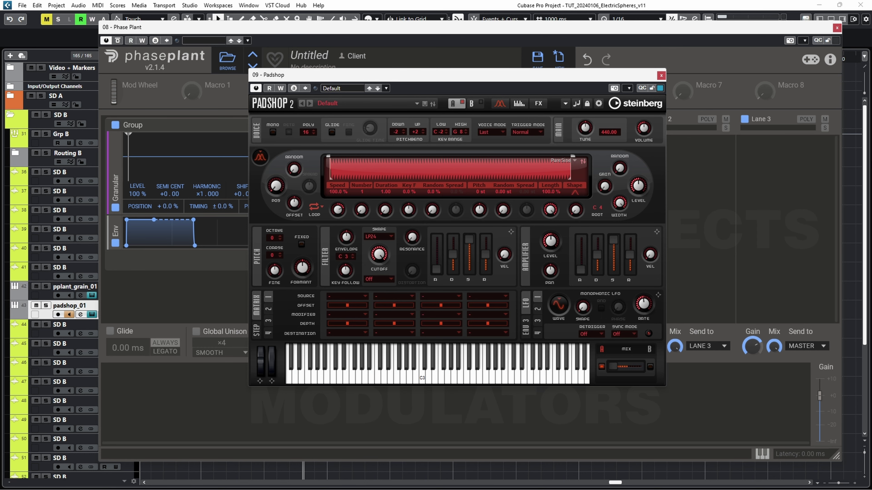
- In Phase Plant, load the sample EnergyPad_Pplant_Model_08_Swells from the Minh_EnergyPads folder into the granular generator
{"action": "left_click", "coordinate": [412, 28]}
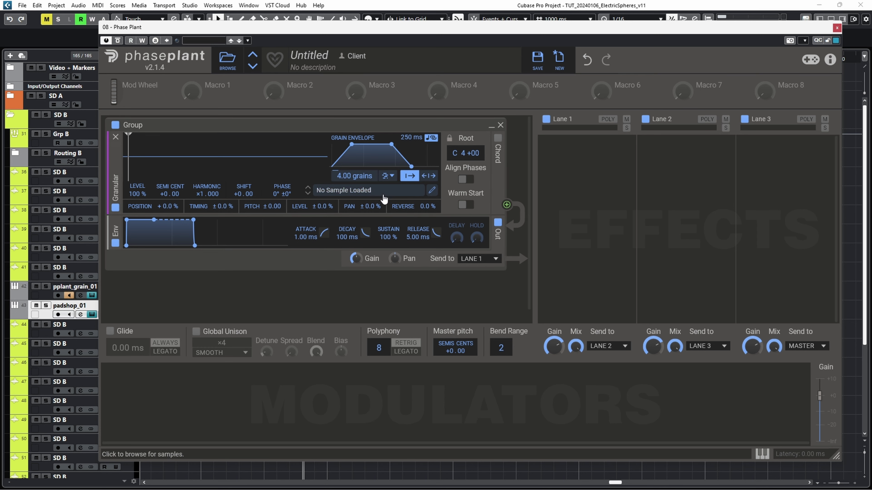
{"action": "left_click", "coordinate": [412, 191]}
{"action": "scroll", "coordinate": [460, 376], "scroll_direction": "down", "scroll_amount": 2}
{"action": "left_click", "coordinate": [469, 387]}
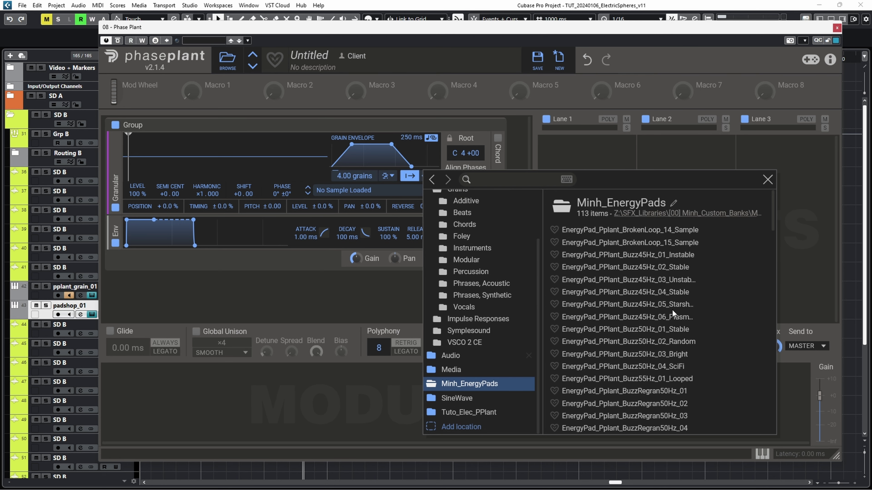
{"action": "scroll", "coordinate": [704, 291], "scroll_direction": "down", "scroll_amount": 10}
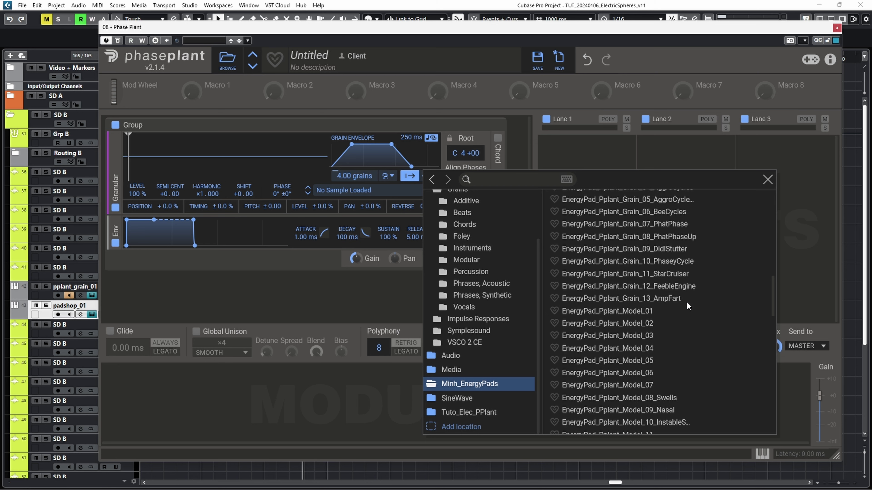
{"action": "scroll", "coordinate": [687, 303], "scroll_direction": "down", "scroll_amount": 12}
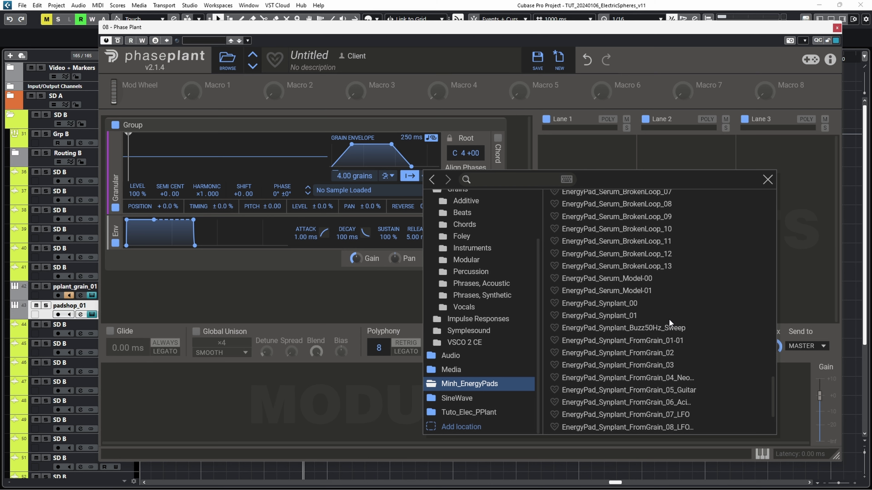
{"action": "scroll", "coordinate": [669, 319], "scroll_direction": "up", "scroll_amount": 10}
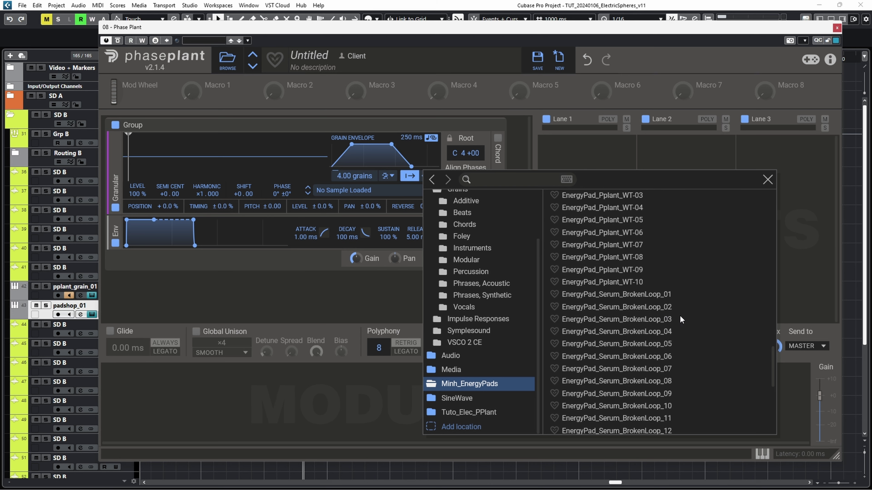
{"action": "left_click", "coordinate": [660, 251]}
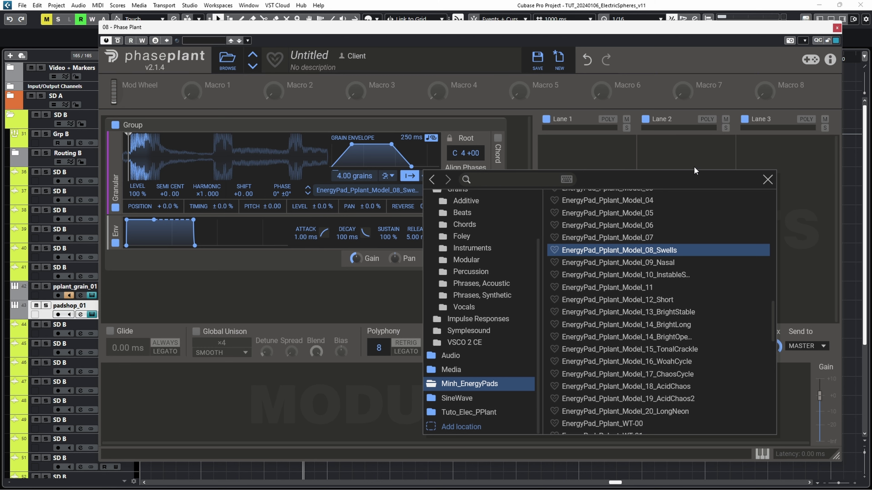
{"action": "left_click", "coordinate": [767, 179]}
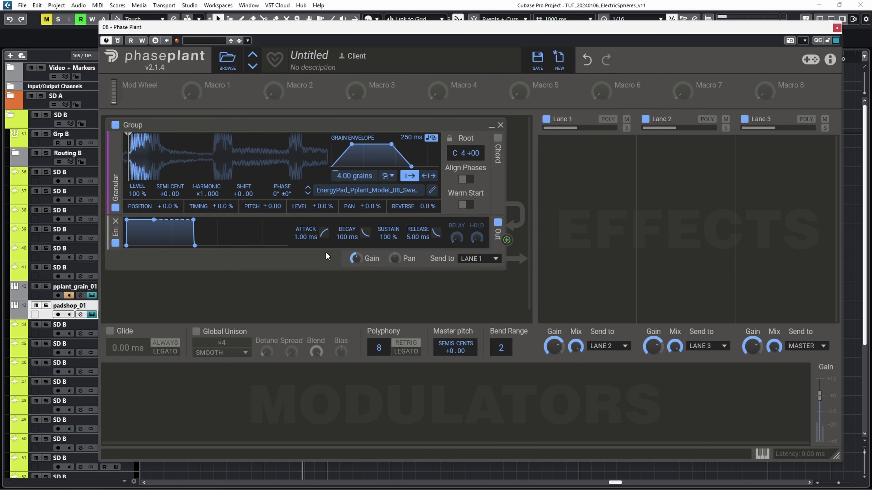
- Move the grain playback position to the sample's start, then randomize grain position by 91% and pan by 60%
{"action": "right_click", "coordinate": [357, 260]}
{"action": "key", "text": "Escape"}
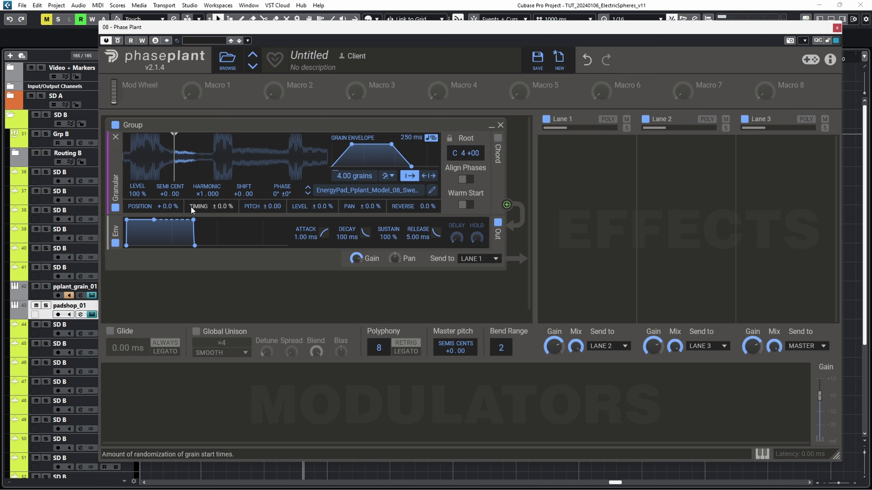
{"action": "mouse_move", "coordinate": [182, 168]}
{"action": "left_mouse_down"}
{"action": "mouse_move", "coordinate": [262, 170]}
{"action": "mouse_move", "coordinate": [239, 157]}
{"action": "mouse_move", "coordinate": [118, 160]}
{"action": "left_mouse_up"}
{"action": "left_click_drag", "start_coordinate": [154, 208], "coordinate": [302, 101]}
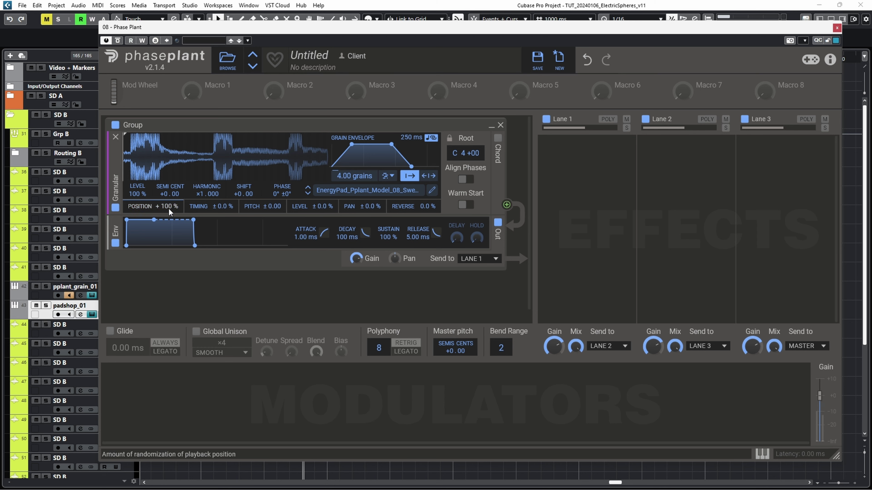
{"action": "left_click_drag", "start_coordinate": [167, 209], "coordinate": [167, 219]}
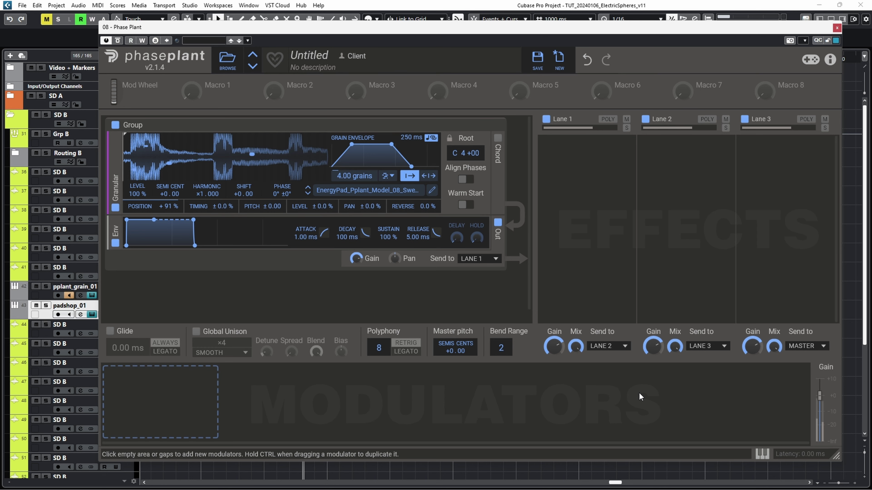
{"action": "left_click_drag", "start_coordinate": [364, 207], "coordinate": [364, 120]}
{"action": "left_click_drag", "start_coordinate": [364, 207], "coordinate": [364, 211]}
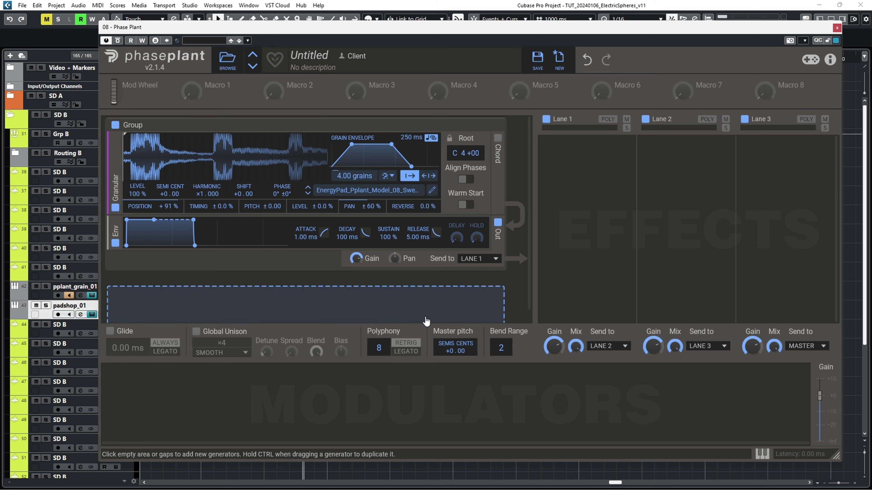
- Audition the Buzz45Hz samples 01_Instable and 02_Stable in the granular generator, and load the Buzz45Hz_05 sample
{"action": "left_click", "coordinate": [381, 190]}
{"action": "scroll", "coordinate": [659, 240], "scroll_direction": "up", "scroll_amount": 3}
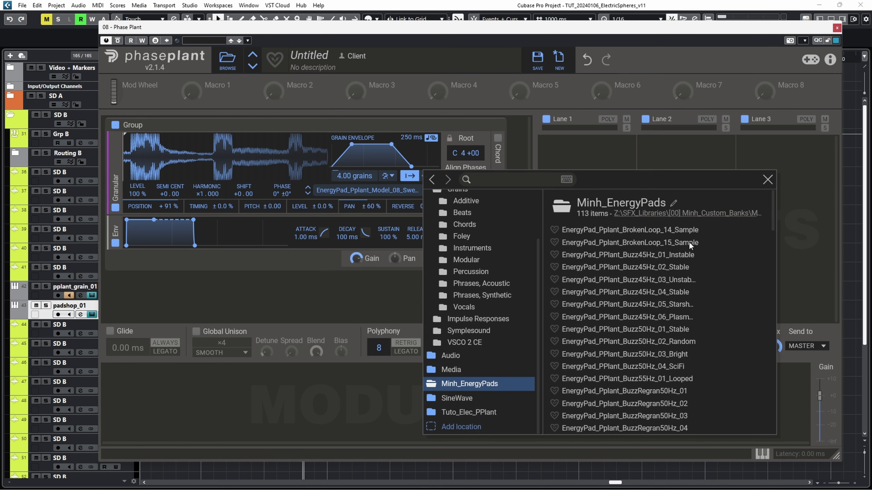
{"action": "left_click", "coordinate": [701, 254]}
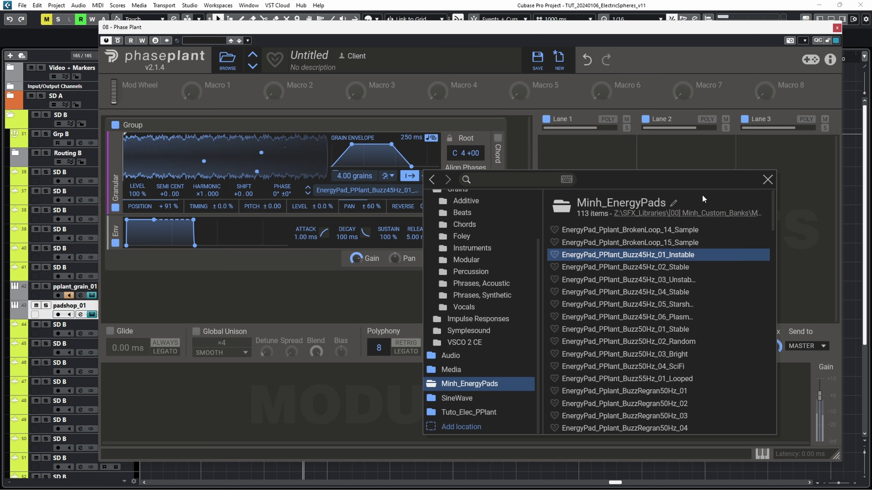
{"action": "left_click", "coordinate": [686, 269]}
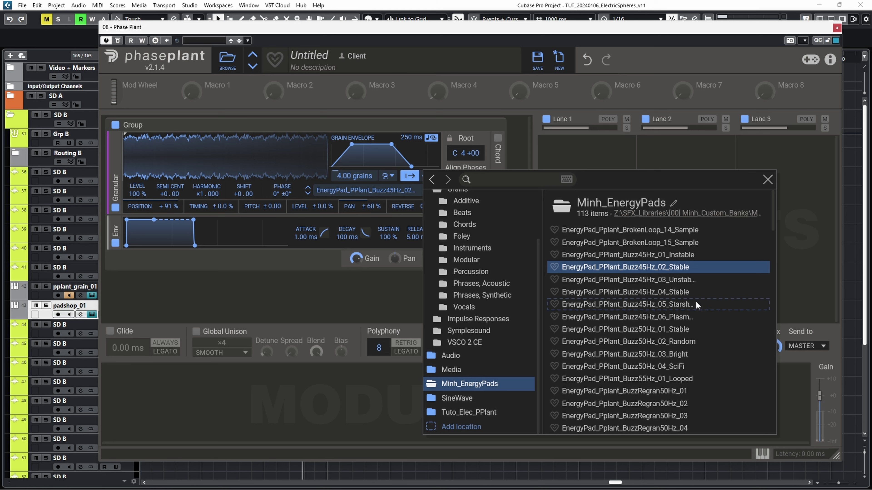
{"action": "left_click", "coordinate": [700, 302]}
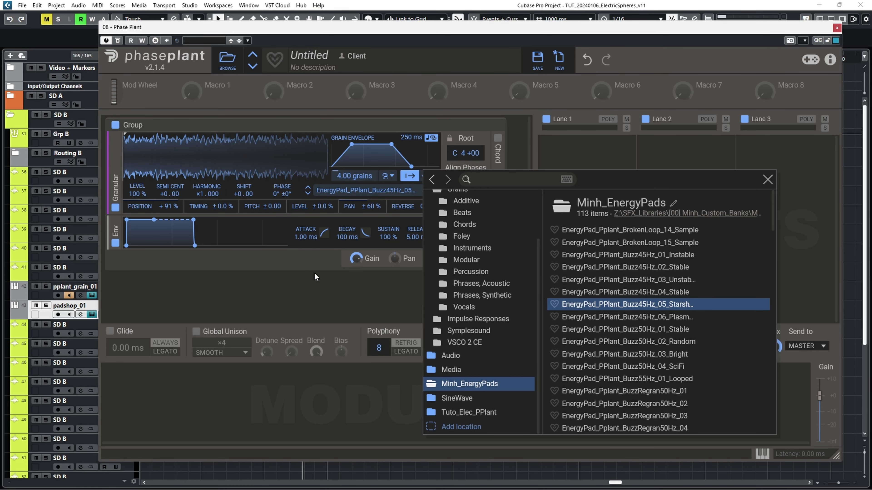
{"action": "left_click", "coordinate": [316, 276]}
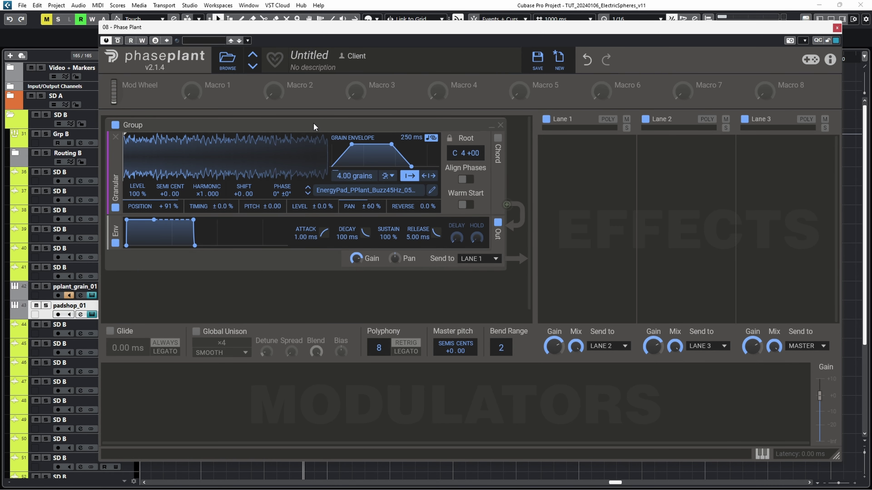
- Set the grain count to 10.2, try timing randomization of 100% and pitch randomization of 2.00, and reset both
{"action": "mouse_move", "coordinate": [354, 176]}
{"action": "left_mouse_down"}
{"action": "mouse_move", "coordinate": [367, 166]}
{"action": "mouse_move", "coordinate": [354, 180]}
{"action": "left_mouse_up"}
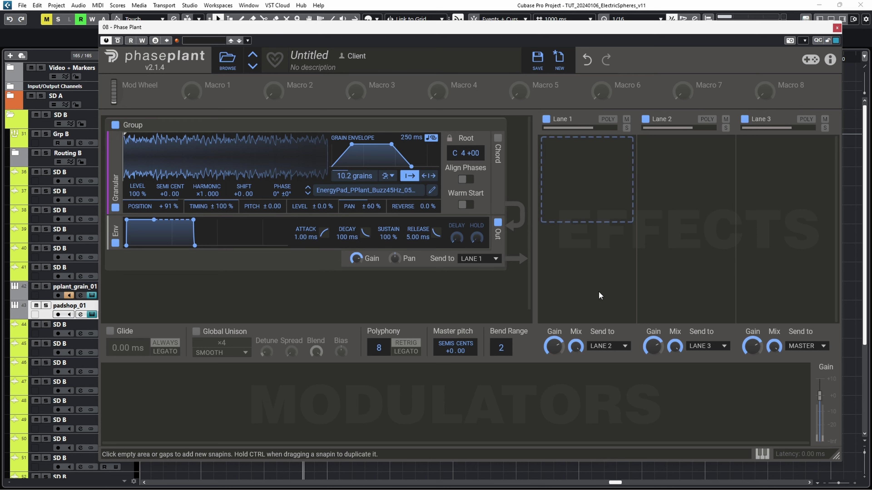
{"action": "left_click_drag", "start_coordinate": [251, 212], "coordinate": [313, 208]}
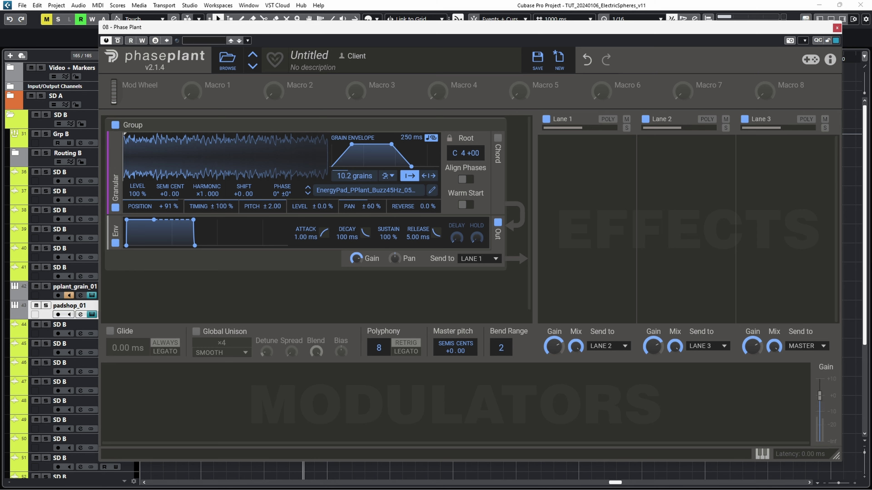
{"action": "double_click", "coordinate": [262, 207]}
{"action": "double_click", "coordinate": [220, 207]}
- Try a 100% chance of grains playing in reverse, and set the random Reverse amount to 50%
{"action": "left_click_drag", "start_coordinate": [414, 209], "coordinate": [415, 151]}
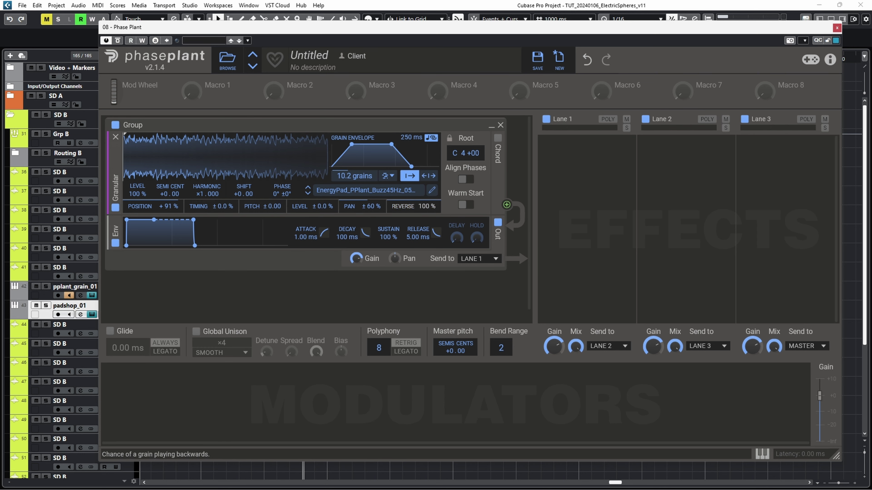
{"action": "right_click", "coordinate": [406, 208]}
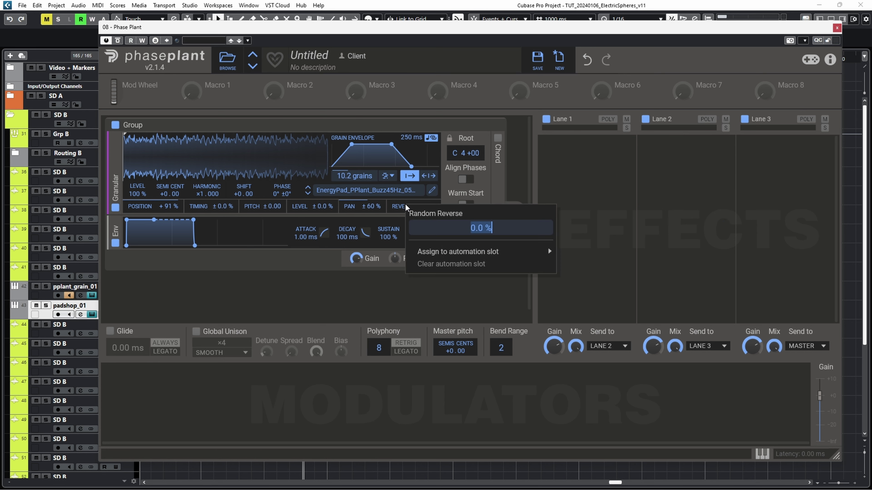
{"action": "type", "text": "50"}
{"action": "key", "text": "Return"}
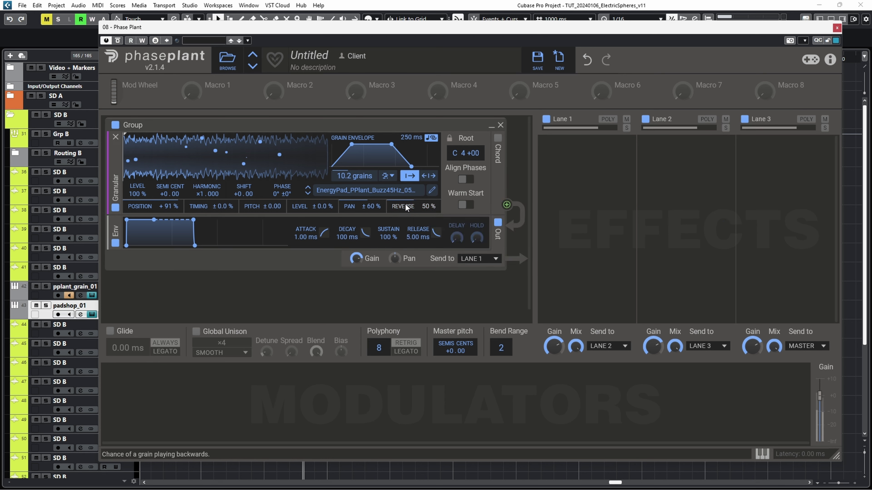
- Audition EnergyPad_PPlant_BuzzSizzle_01, load EnergyPad_Pplant_Grain_03_AggroSwells into the granular generator, and set random Reverse to 50%
{"action": "left_click", "coordinate": [385, 189]}
{"action": "scroll", "coordinate": [678, 284], "scroll_direction": "down", "scroll_amount": 5}
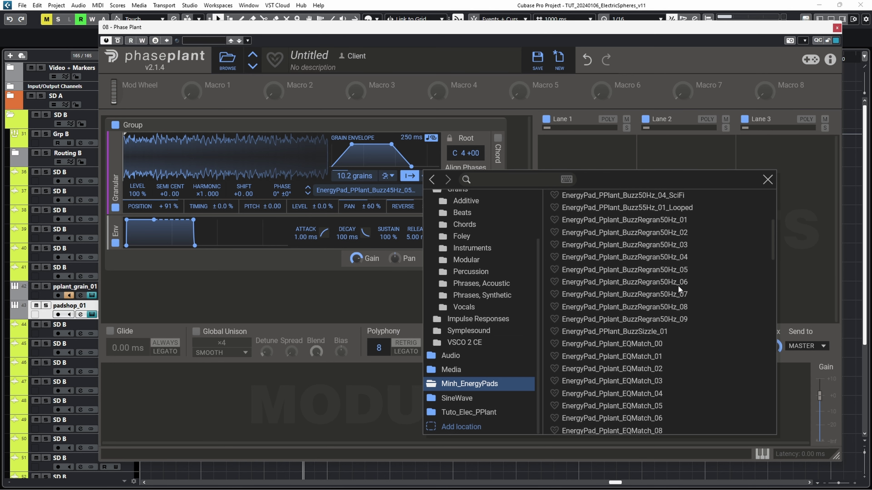
{"action": "left_click", "coordinate": [643, 330]}
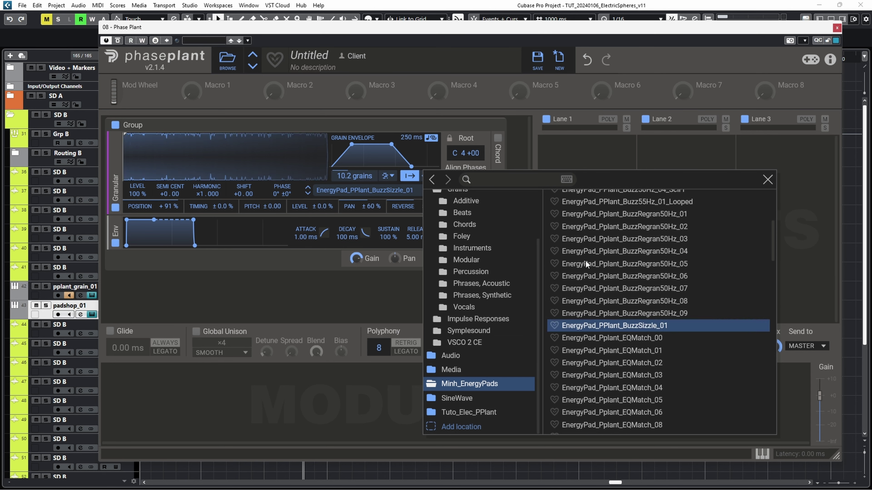
{"action": "scroll", "coordinate": [597, 263], "scroll_direction": "down", "scroll_amount": 5}
{"action": "left_click", "coordinate": [658, 292]}
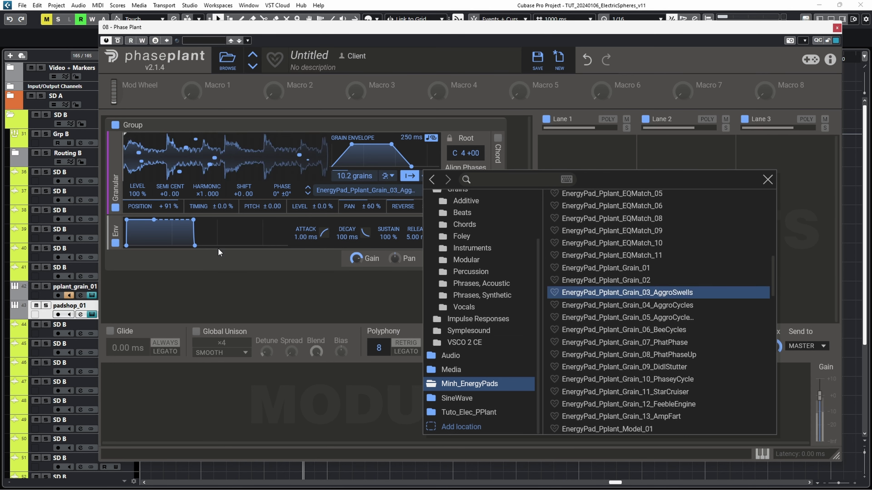
{"action": "left_click", "coordinate": [217, 267]}
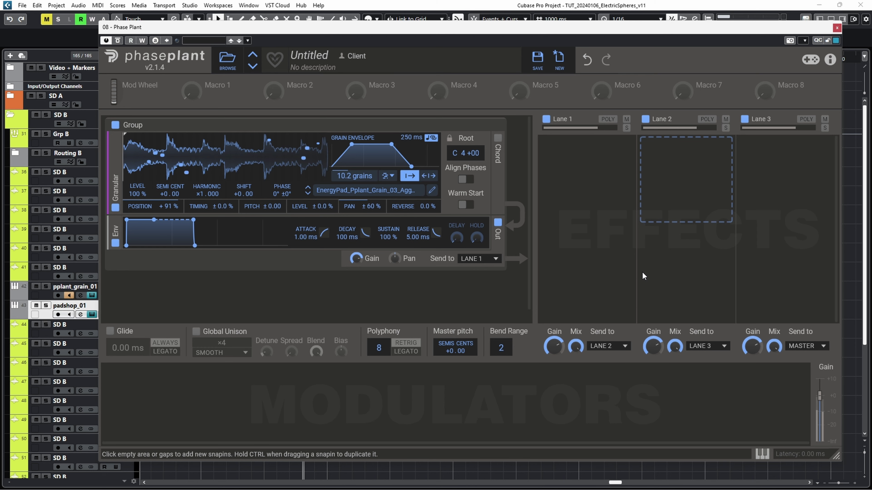
{"action": "left_click_drag", "start_coordinate": [406, 205], "coordinate": [406, 189]}
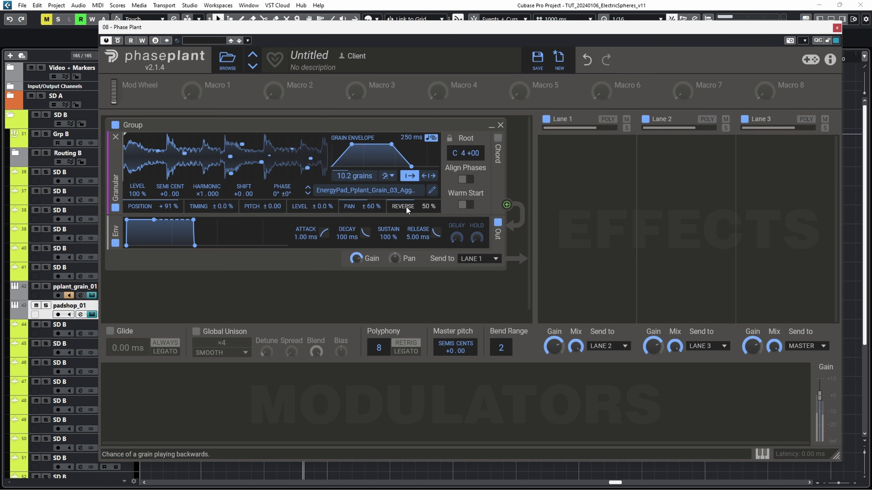
- Rename the audio track below padshop_01 as print_pp_grain and record the granular synth's output onto it
{"action": "double_click", "coordinate": [122, 326]}
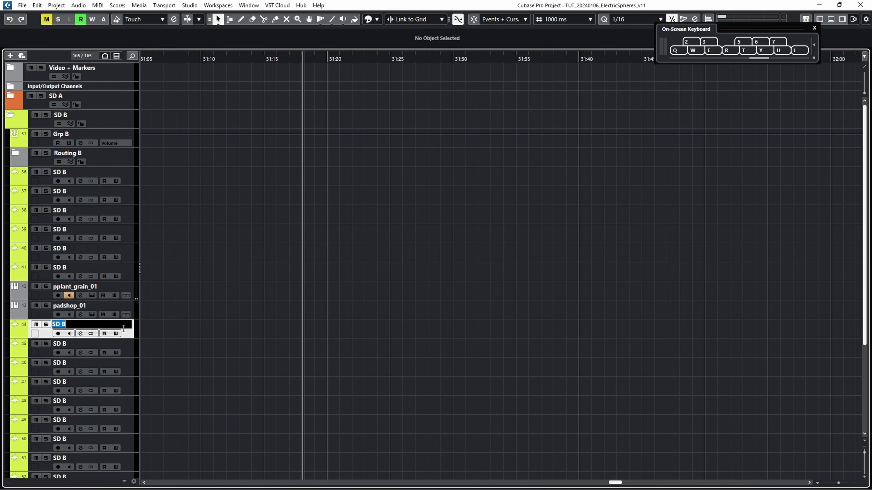
{"action": "type", "text": "print_pp_grain"}
{"action": "key", "text": "Return"}
{"action": "key", "text": "KP_Multiply"}
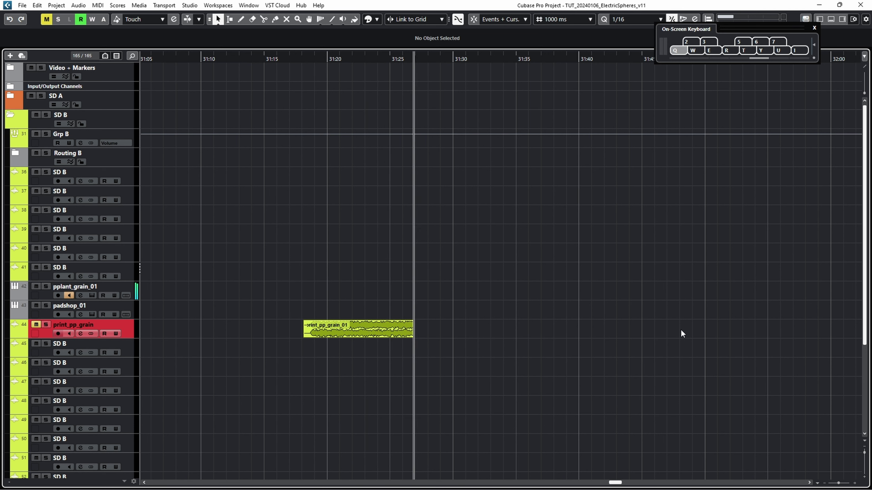
- Open the pplant_grain_01 instrument, add an Envelope modulator, and lower the granular generator's Level to 0%
{"action": "left_click", "coordinate": [92, 295]}
{"action": "left_click", "coordinate": [160, 389]}
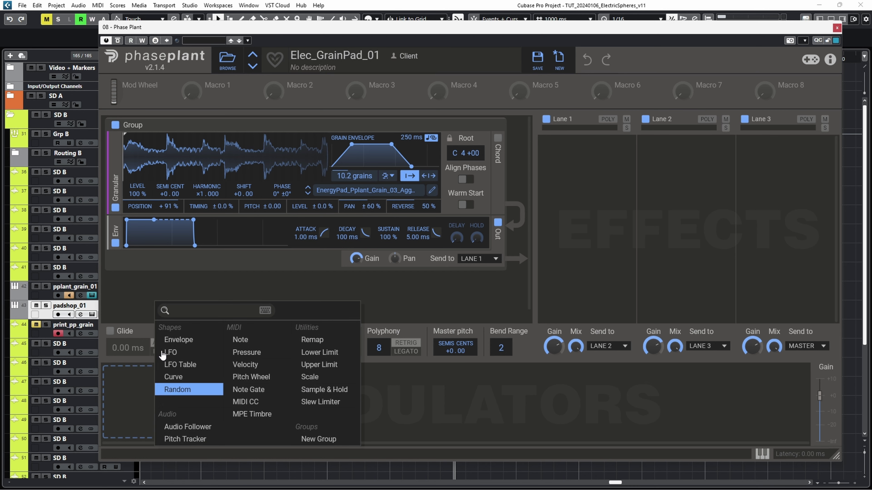
{"action": "left_click", "coordinate": [175, 339]}
{"action": "left_click_drag", "start_coordinate": [141, 195], "coordinate": [142, 256]}
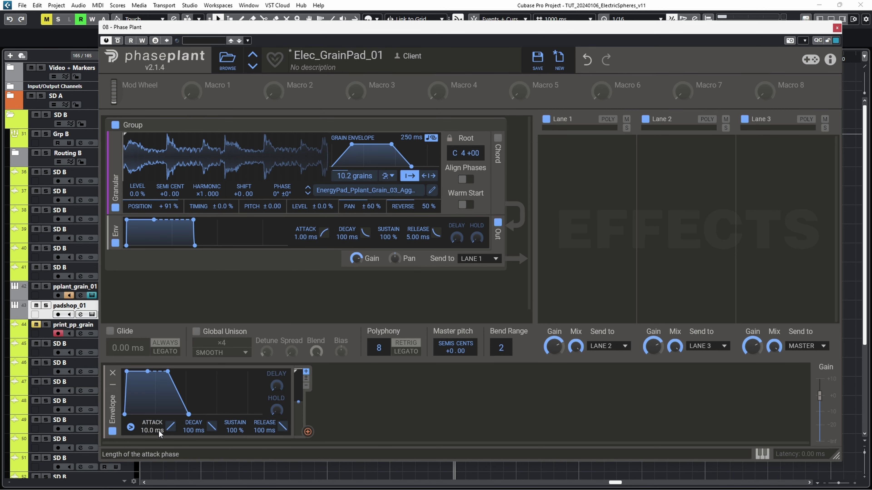
- Set the Envelope modulator's attack to 1.40 s and increase its hold time
{"action": "right_click", "coordinate": [144, 427]}
{"action": "type", "text": "1000"}
{"action": "key", "text": "Return"}
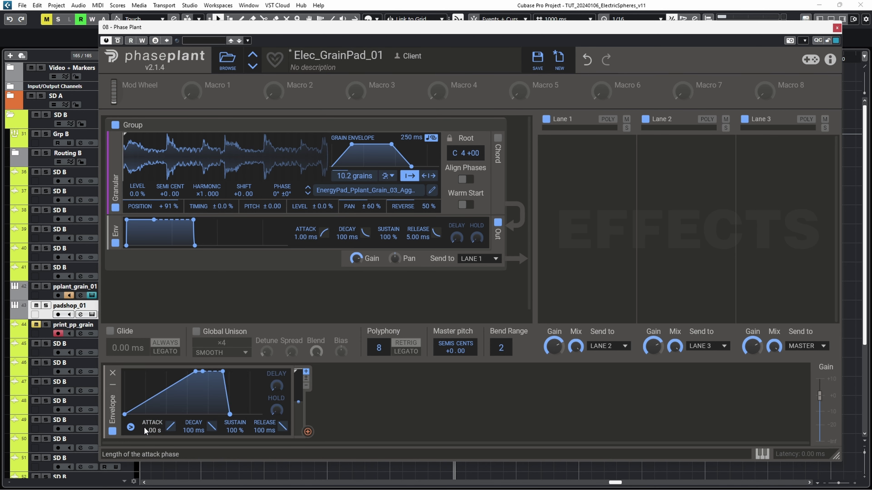
{"action": "left_click_drag", "start_coordinate": [284, 414], "coordinate": [285, 398]}
{"action": "right_click", "coordinate": [150, 429]}
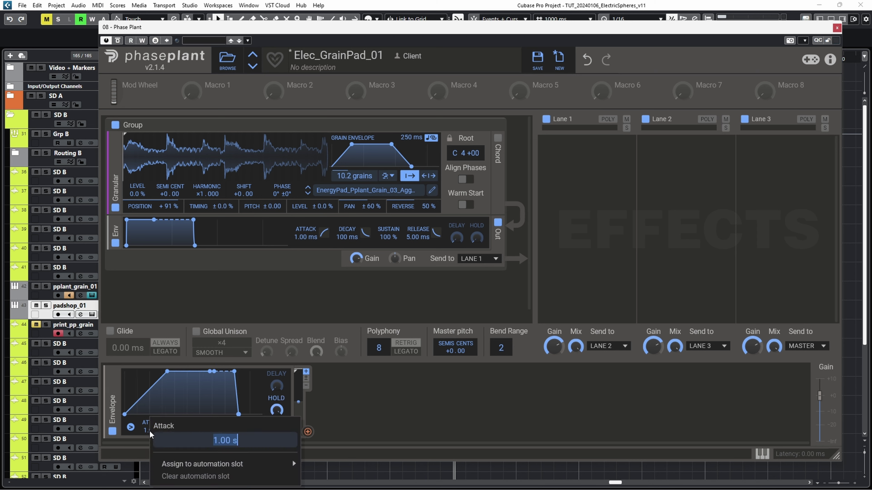
{"action": "type", "text": "1400"}
{"action": "key", "text": "Return"}
- Bend the modulator envelope's attack into a fast-rising curve, and set its sustain to 0% and a curved decay to 512 ms
{"action": "left_click_drag", "start_coordinate": [171, 429], "coordinate": [171, 420]}
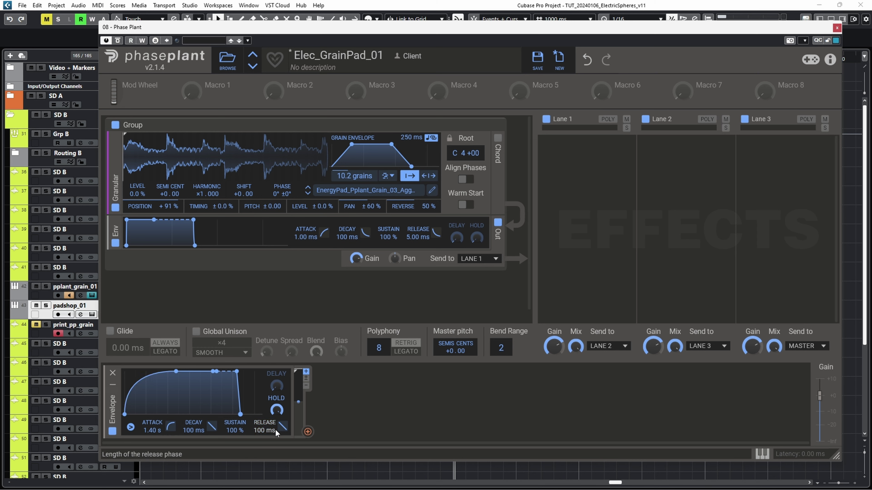
{"action": "left_click_drag", "start_coordinate": [240, 423], "coordinate": [238, 450]}
{"action": "left_click_drag", "start_coordinate": [193, 425], "coordinate": [210, 400]}
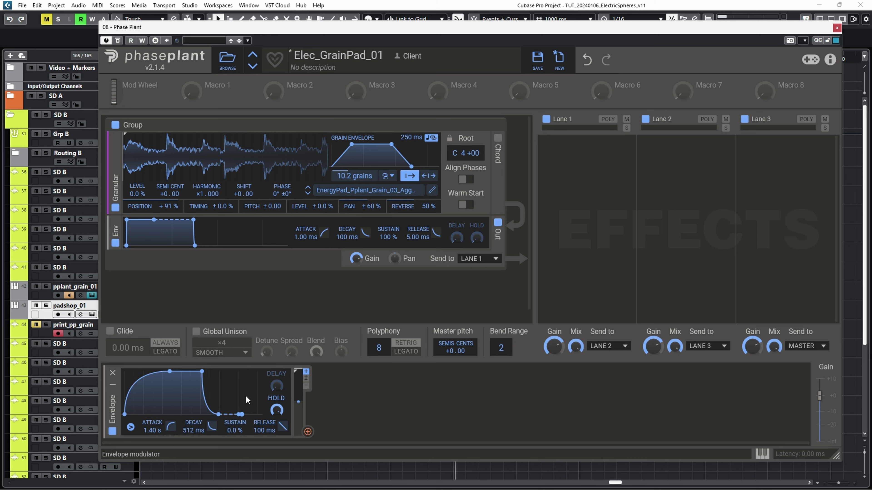
- Assign the Envelope modulator to the granular generator's Level, and add an LFO modulator beside it
{"action": "left_click", "coordinate": [307, 432]}
{"action": "left_click", "coordinate": [138, 202]}
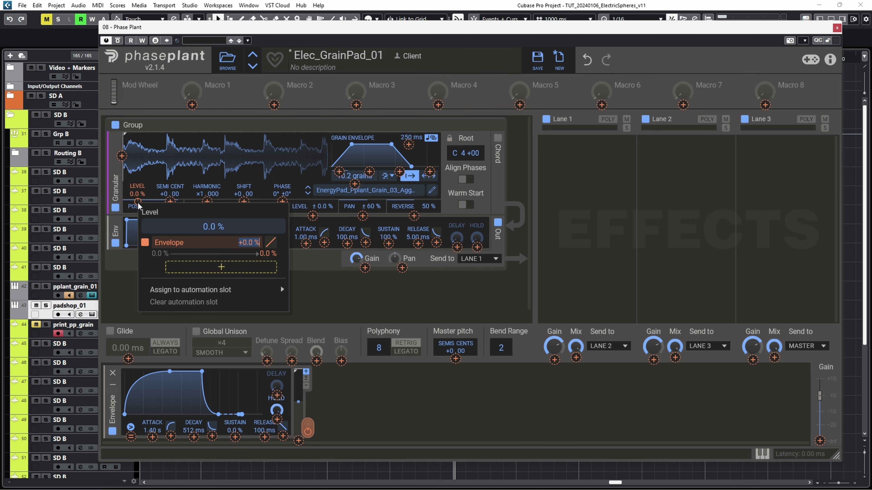
{"action": "left_click", "coordinate": [351, 384]}
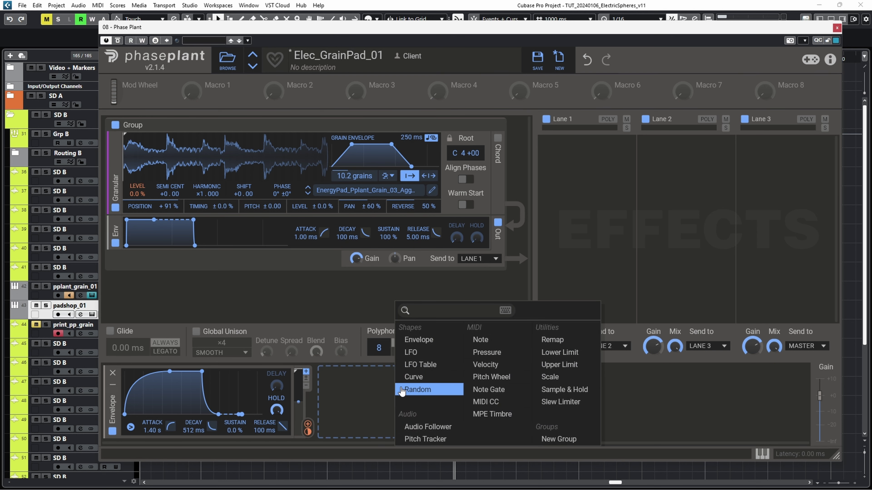
{"action": "left_click", "coordinate": [420, 357]}
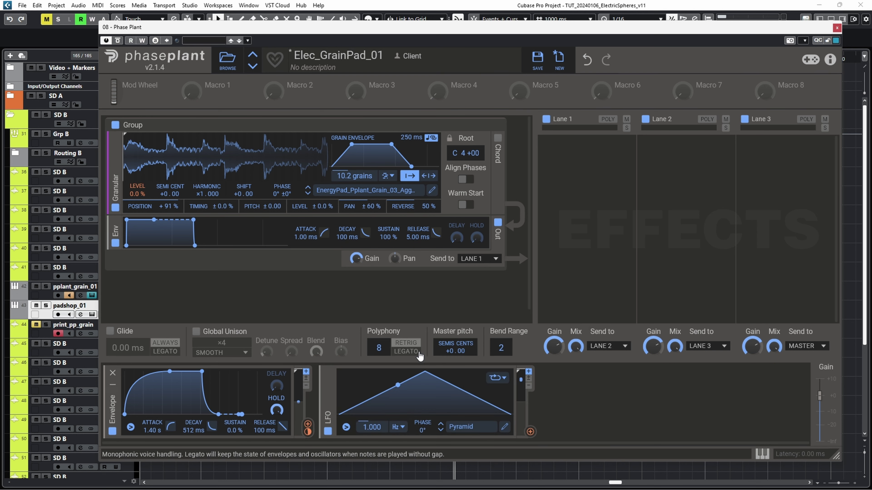
- Set the LFO's rate to 0.41 Hz and its playback mode to one-shot
{"action": "right_click", "coordinate": [376, 427]}
{"action": "type", "text": "0.41"}
{"action": "key", "text": "Return"}
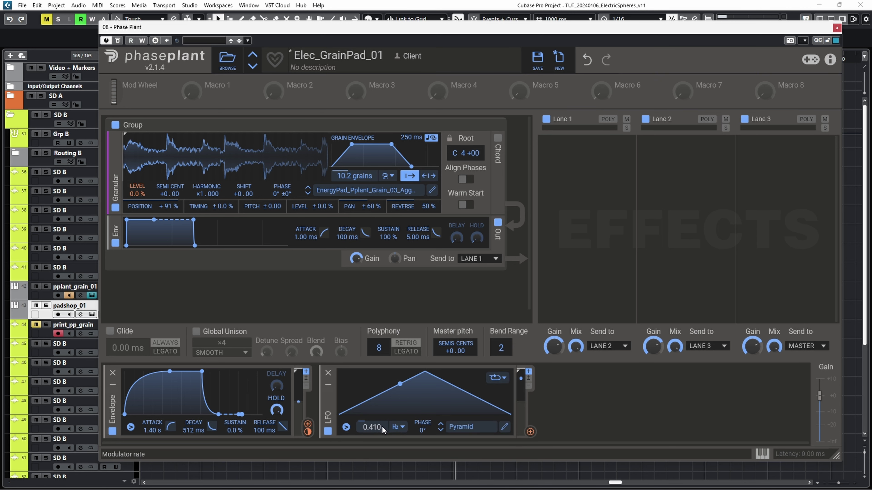
{"action": "left_click", "coordinate": [498, 377]}
{"action": "left_click", "coordinate": [520, 377]}
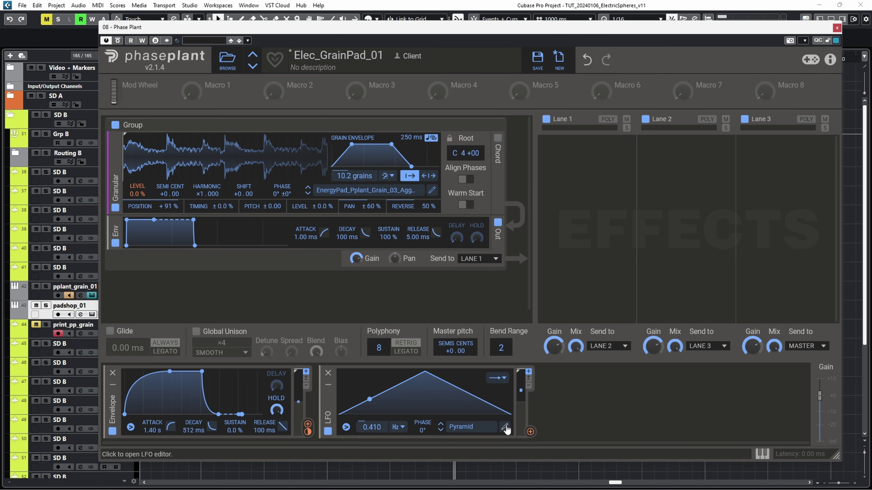
- Reshape the LFO's pyramid into a single ramp peaking at the end, bent into a slow-starting rising curve, and close the LFO Editor
{"action": "left_click_drag", "start_coordinate": [438, 126], "coordinate": [613, 127]}
{"action": "left_click_drag", "start_coordinate": [438, 250], "coordinate": [419, 318]}
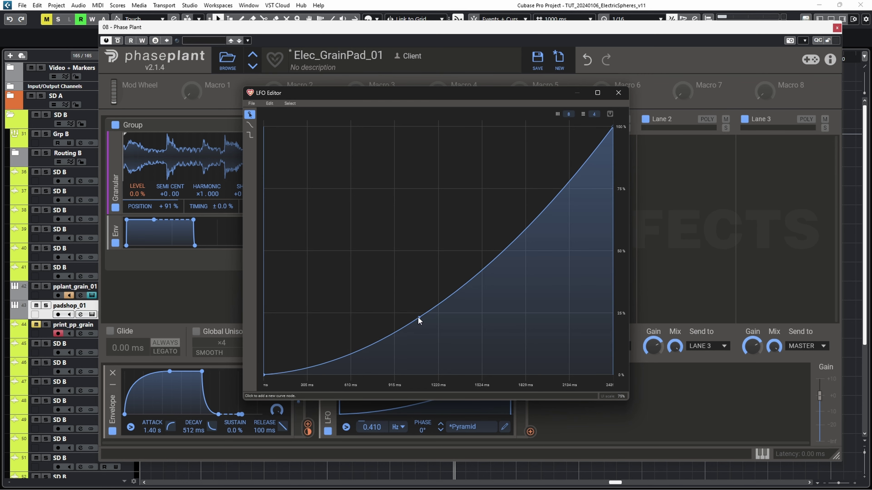
{"action": "left_click", "coordinate": [619, 93]}
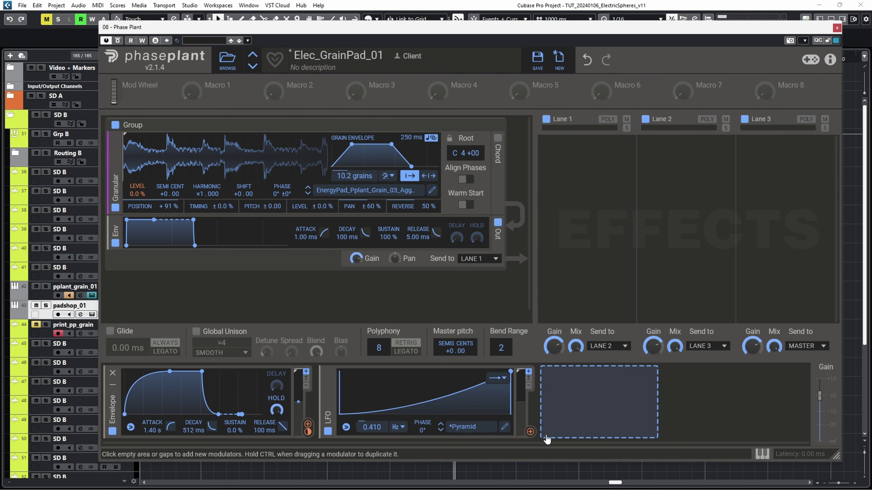
- Assign the LFO to the Master pitch and lower the Master pitch to -6.00 semitones
{"action": "left_click", "coordinate": [531, 432]}
{"action": "left_click", "coordinate": [456, 360]}
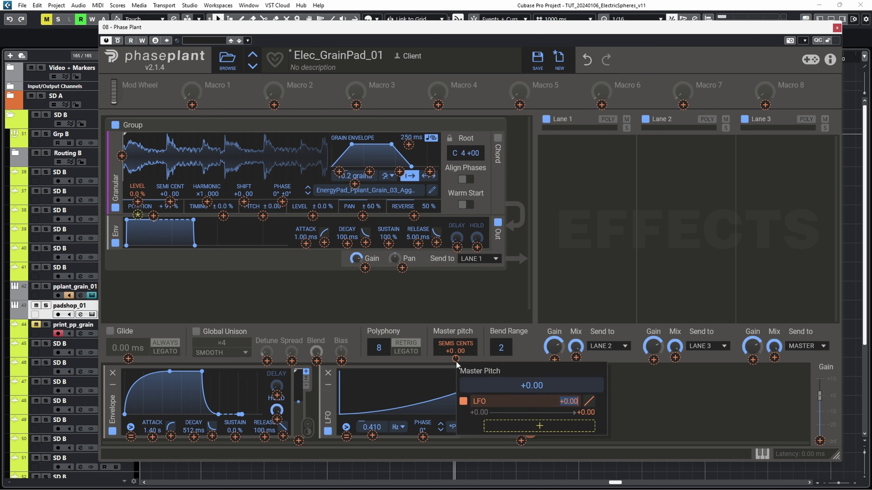
{"action": "left_click", "coordinate": [458, 360]}
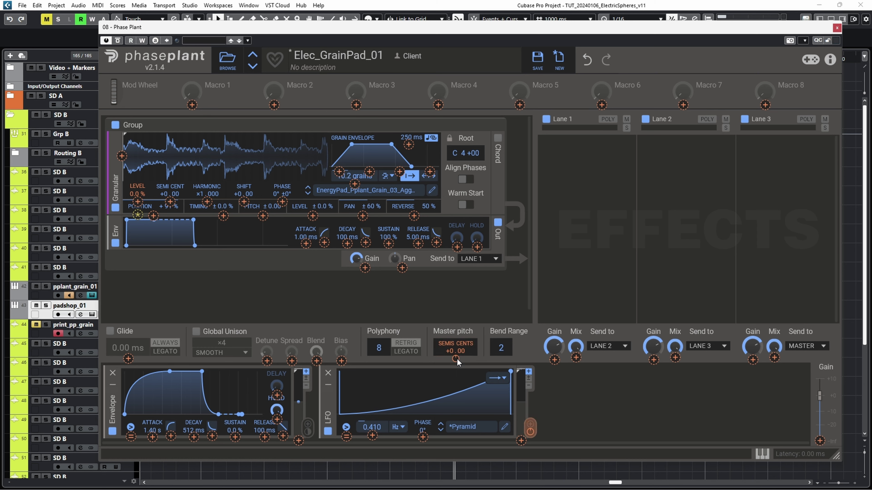
{"action": "left_click", "coordinate": [600, 294]}
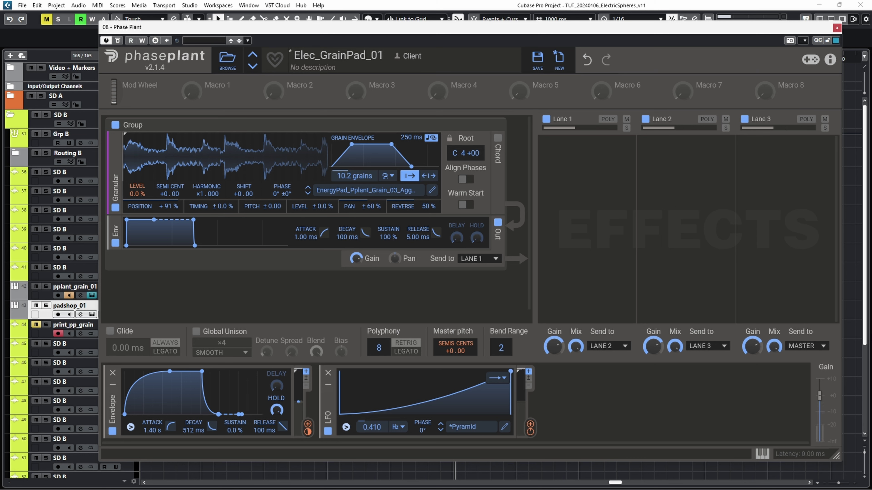
{"action": "left_click_drag", "start_coordinate": [450, 351], "coordinate": [450, 372]}
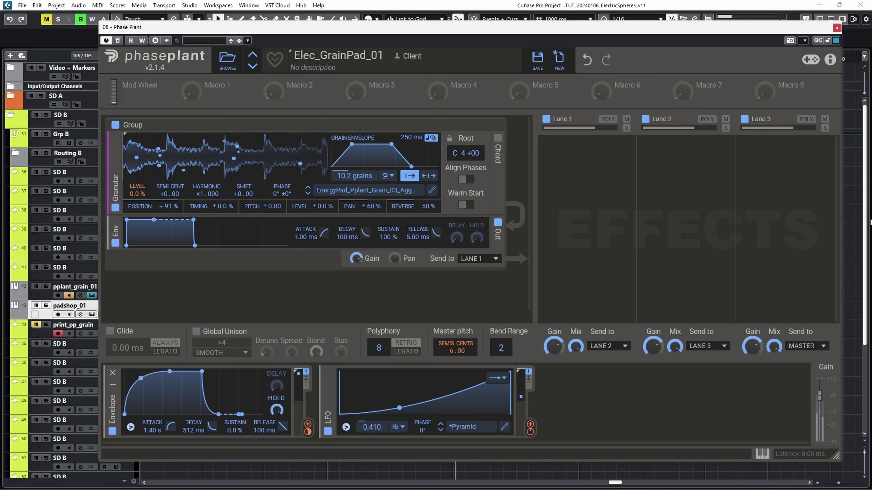
- Add an Overdrive Distortion effect to Lane 1 and modulate its Drive upward with the LFO
{"action": "left_click", "coordinate": [598, 181]}
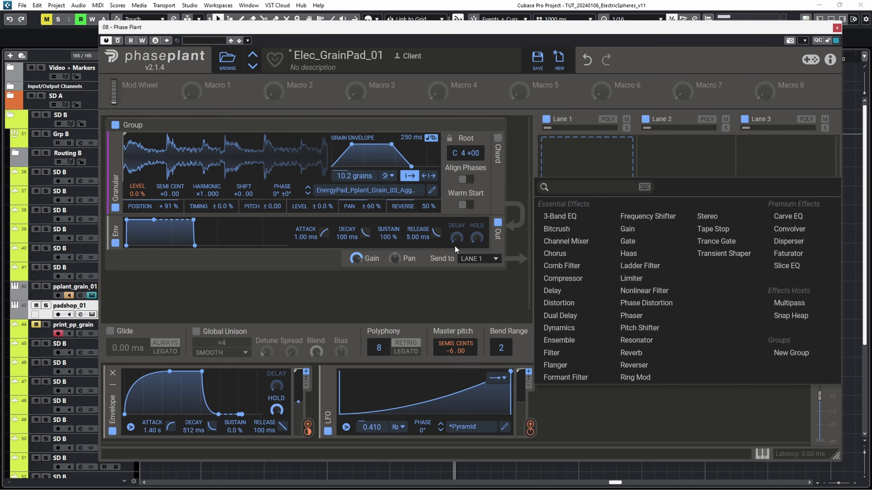
{"action": "left_click", "coordinate": [563, 303]}
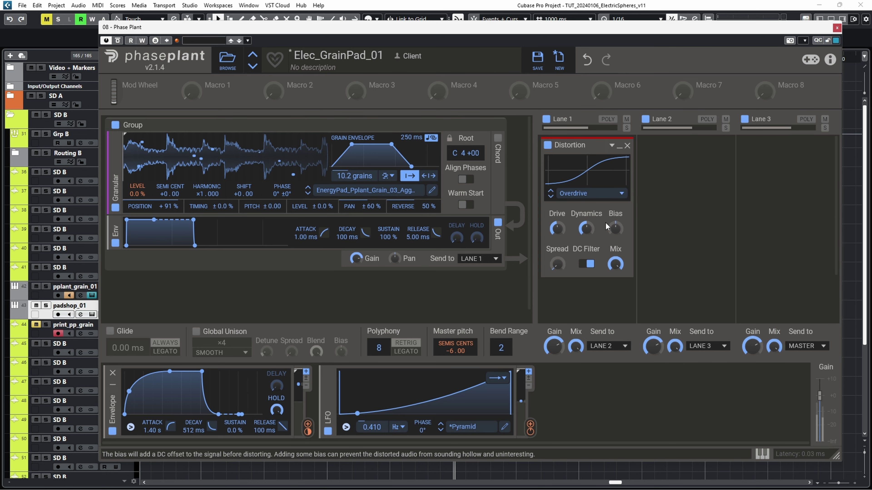
{"action": "left_click", "coordinate": [531, 425]}
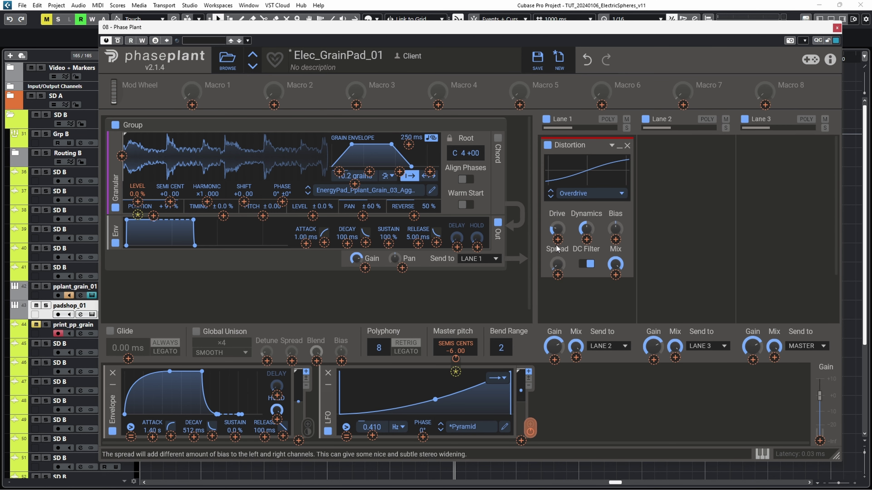
{"action": "left_click_drag", "start_coordinate": [557, 240], "coordinate": [558, 220]}
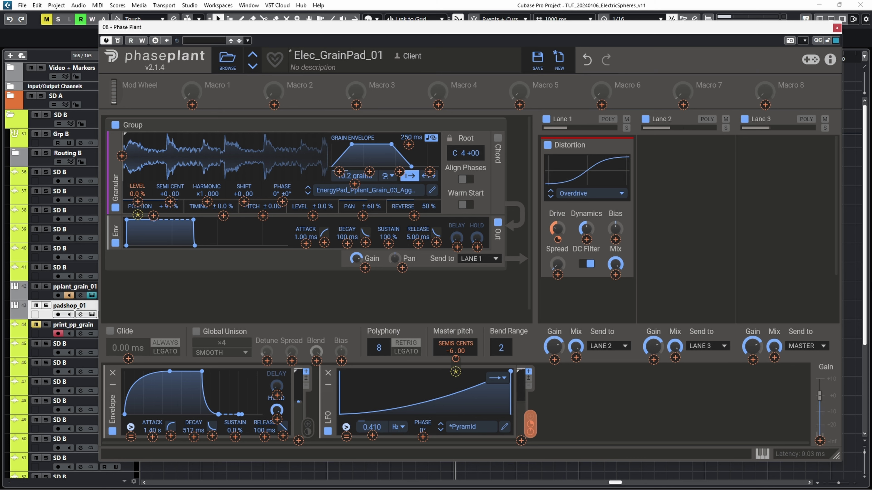
- Save the preset under the name Elec_GrainRiser_01
{"action": "left_click", "coordinate": [541, 63]}
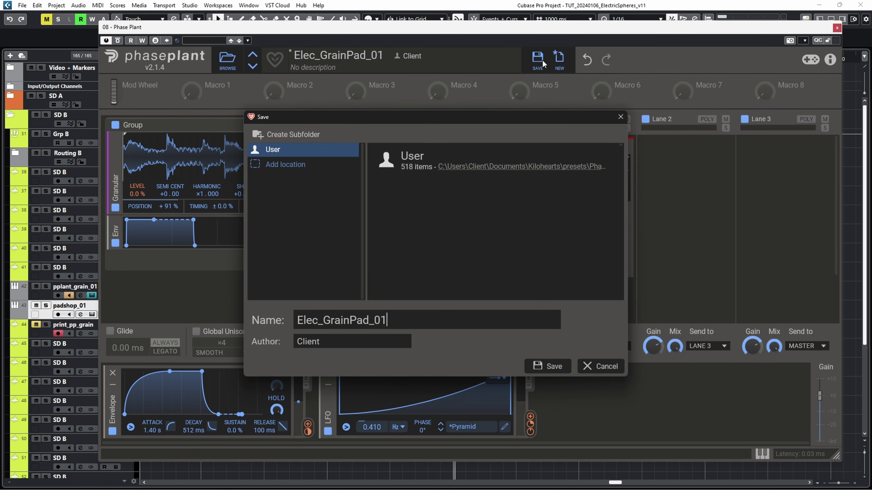
{"action": "type", "text": "Elec_GrainRiser_01"}
{"action": "key", "text": "Return"}
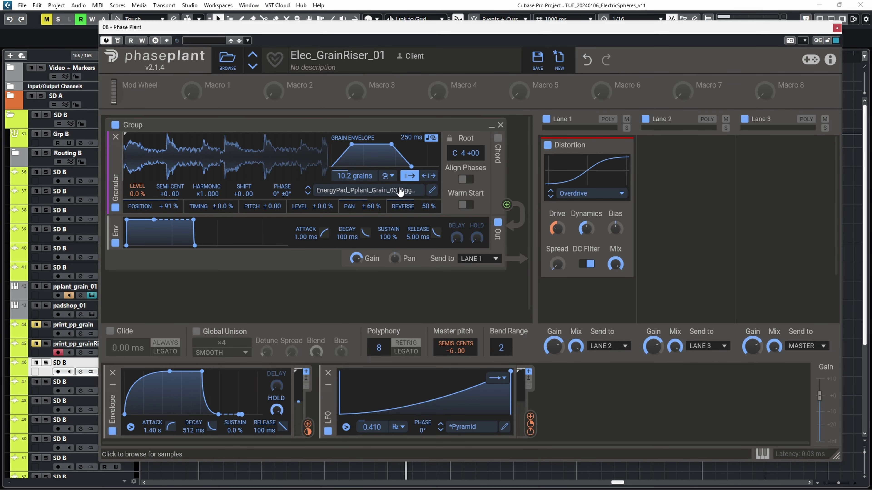
- Audition the energy pad samples Buzz55Hz_01_Looped, Buzz45Hz_02_Stable, Grain_07_PhatPhase and Grain_10_PhaseyCycle in the granular generator
{"action": "left_click", "coordinate": [400, 192]}
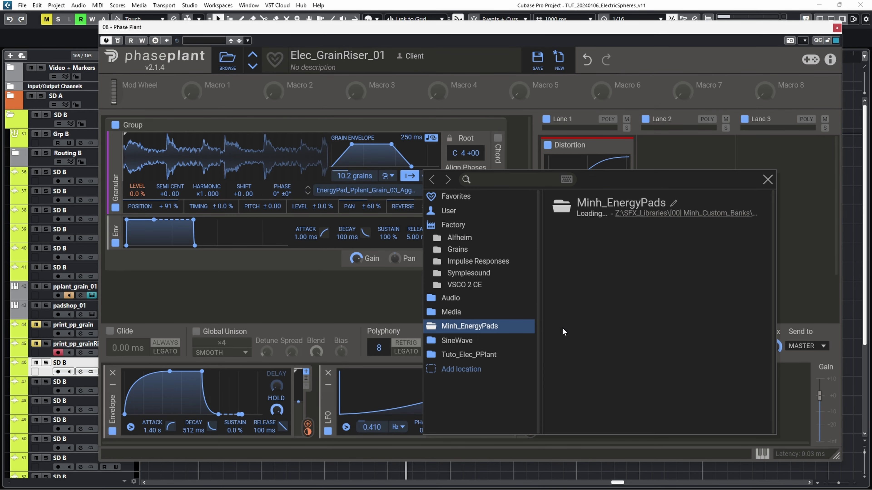
{"action": "scroll", "coordinate": [674, 296], "scroll_direction": "down", "scroll_amount": 3}
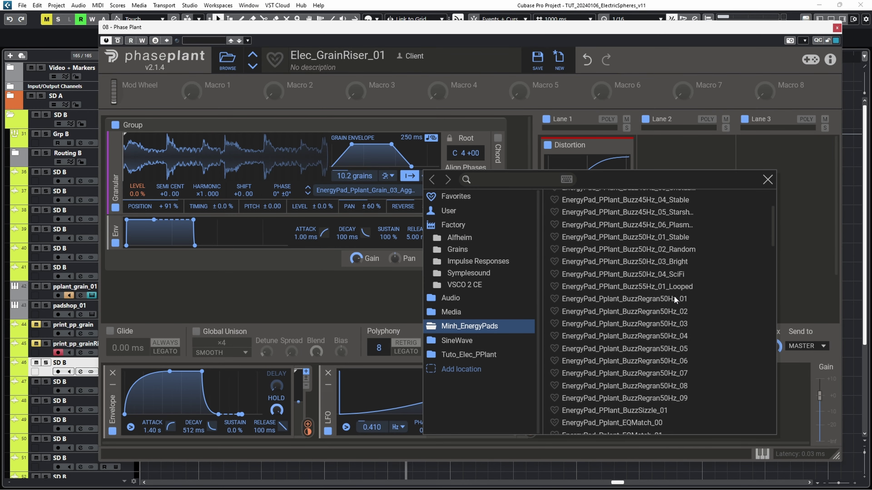
{"action": "scroll", "coordinate": [674, 296], "scroll_direction": "up", "scroll_amount": 3}
{"action": "scroll", "coordinate": [674, 295], "scroll_direction": "down", "scroll_amount": 4}
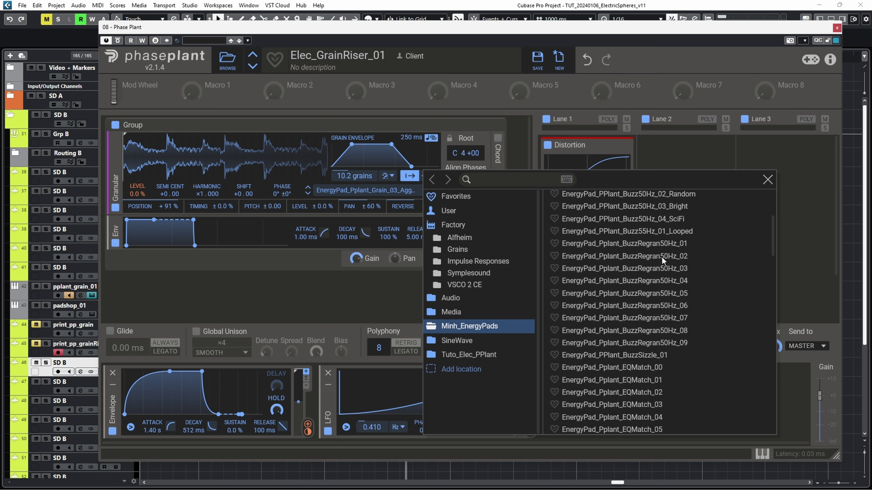
{"action": "left_click", "coordinate": [669, 232]}
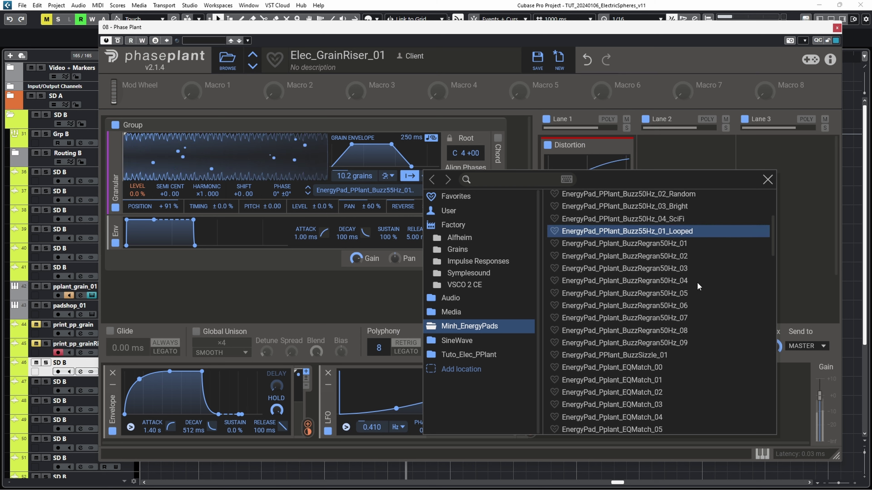
{"action": "scroll", "coordinate": [697, 282], "scroll_direction": "up", "scroll_amount": 4}
{"action": "left_click", "coordinate": [675, 267]}
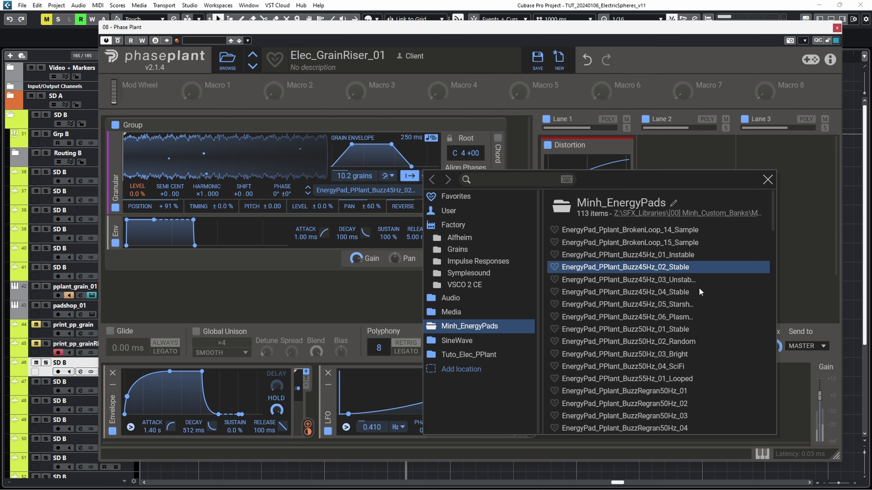
{"action": "scroll", "coordinate": [683, 304], "scroll_direction": "down", "scroll_amount": 8}
{"action": "left_click", "coordinate": [681, 312]}
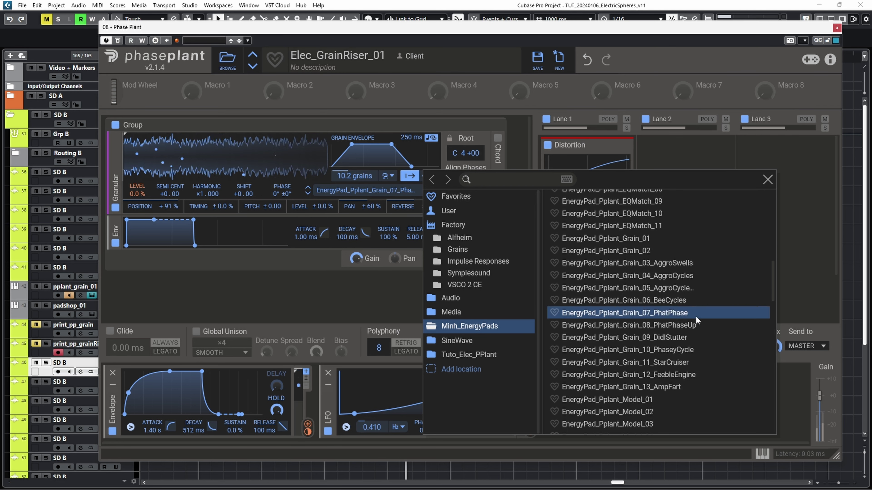
{"action": "left_click", "coordinate": [706, 346]}
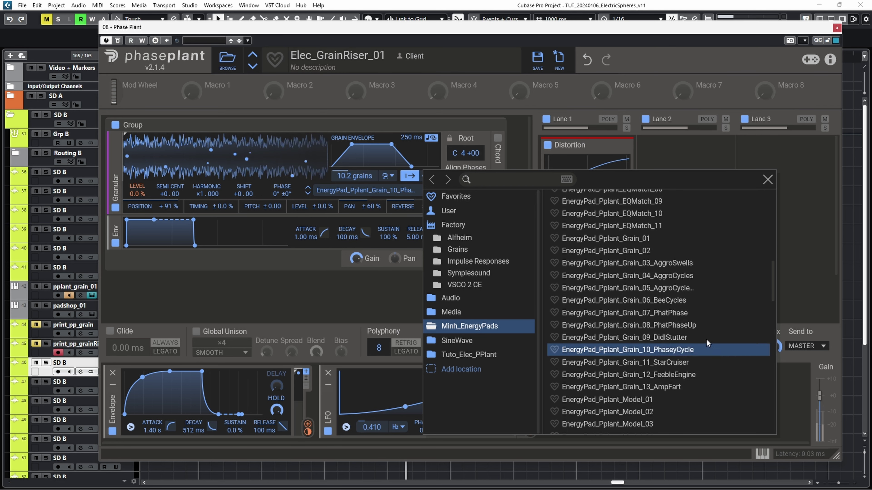
- Load the EnergyPad_Pplant_Model_16_WoahCycle sample into the granular generator and raise the Distortion's Drive
{"action": "scroll", "coordinate": [706, 339], "scroll_direction": "down", "scroll_amount": 7}
{"action": "left_click", "coordinate": [710, 333]}
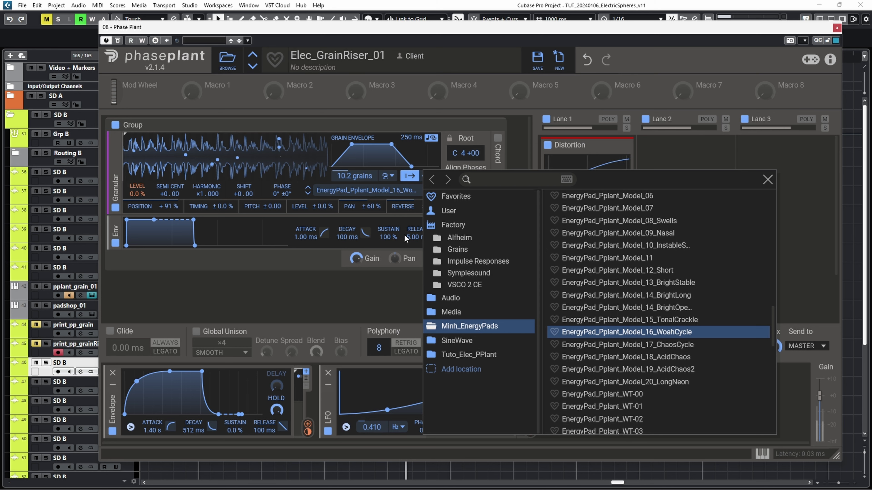
{"action": "left_click", "coordinate": [328, 297]}
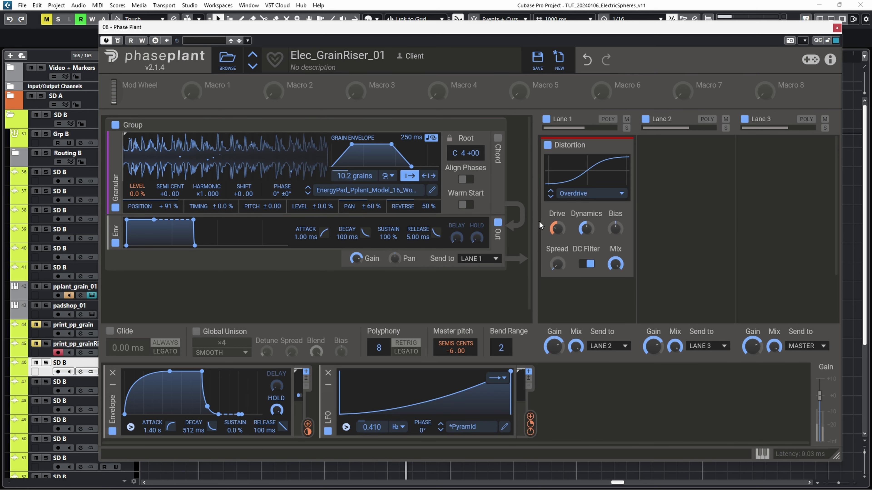
{"action": "mouse_move", "coordinate": [556, 229]}
{"action": "left_mouse_down"}
{"action": "mouse_move", "coordinate": [557, 247]}
{"action": "mouse_move", "coordinate": [557, 222]}
{"action": "left_mouse_up"}
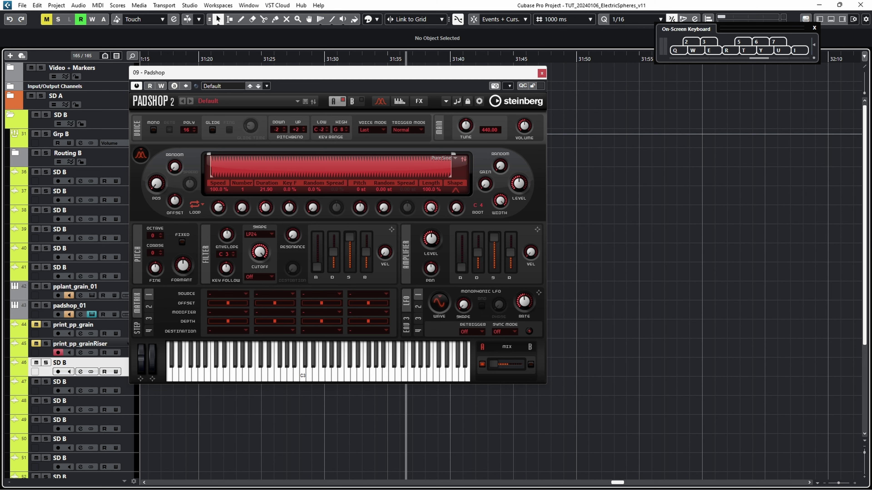
- Play a test note through Padshop with pplant_grain_01's monitoring turned off, and reopen the pplant_grain_01 instrument
{"action": "left_click", "coordinate": [69, 296]}
{"action": "key", "text": "q"}
{"action": "left_click", "coordinate": [91, 296]}
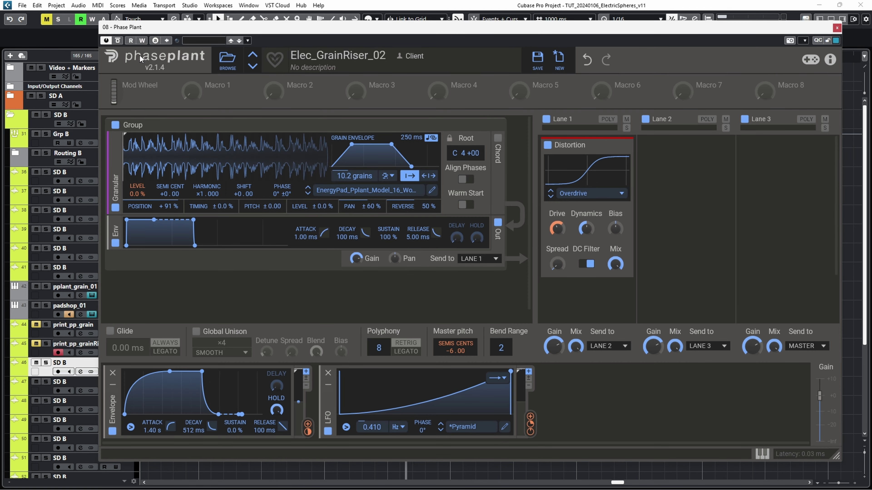
- In a new Phase Plant preset, add an Analog generator with a sine waveform and duplicate its group below
{"action": "left_click", "coordinate": [558, 70]}
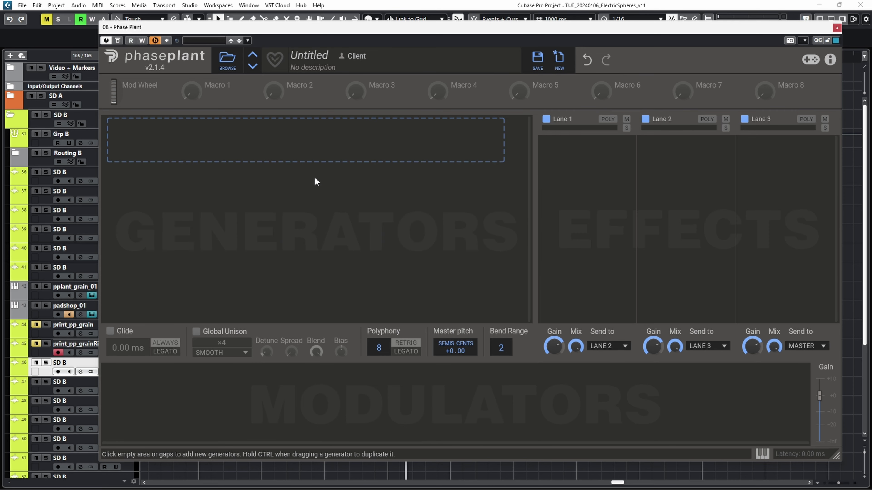
{"action": "left_click", "coordinate": [223, 150]}
{"action": "left_click", "coordinate": [242, 190]}
{"action": "left_click", "coordinate": [439, 183]}
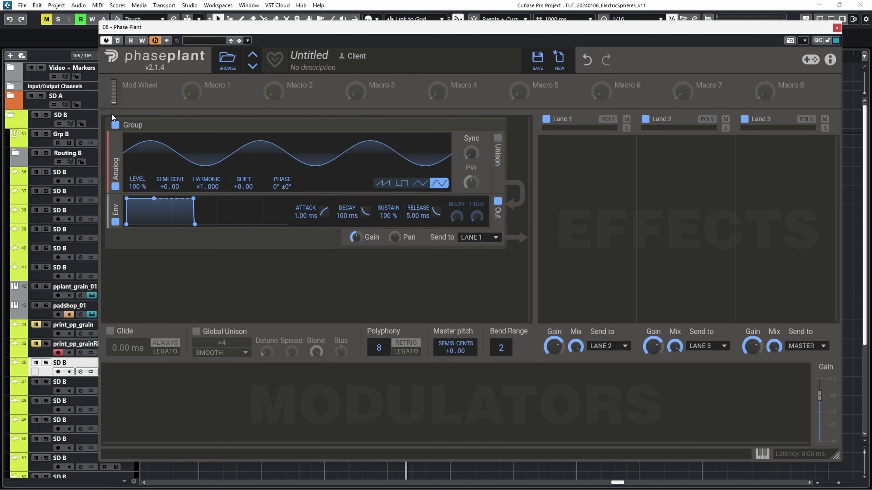
{"action": "left_click_drag", "start_coordinate": [222, 126], "coordinate": [260, 288]}
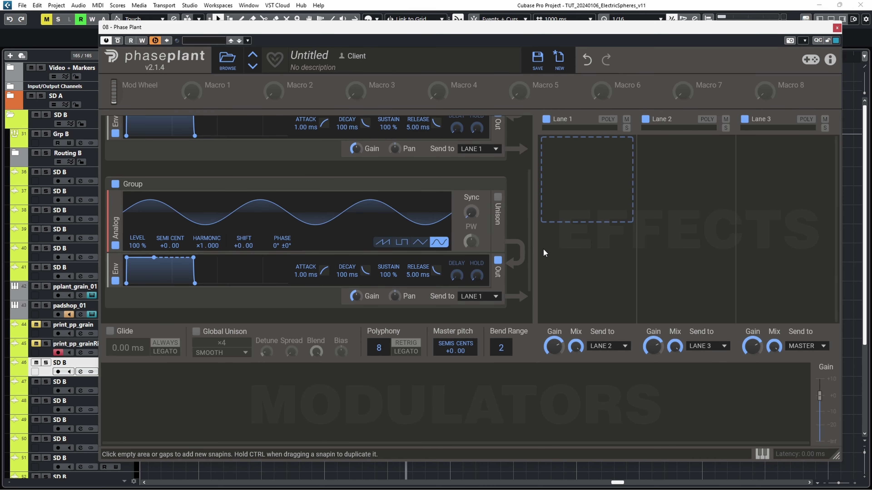
- Set the second Analog generator's harmonic to 0 and shift to 8, with its group's output disabled
{"action": "left_click_drag", "start_coordinate": [207, 246], "coordinate": [207, 257]}
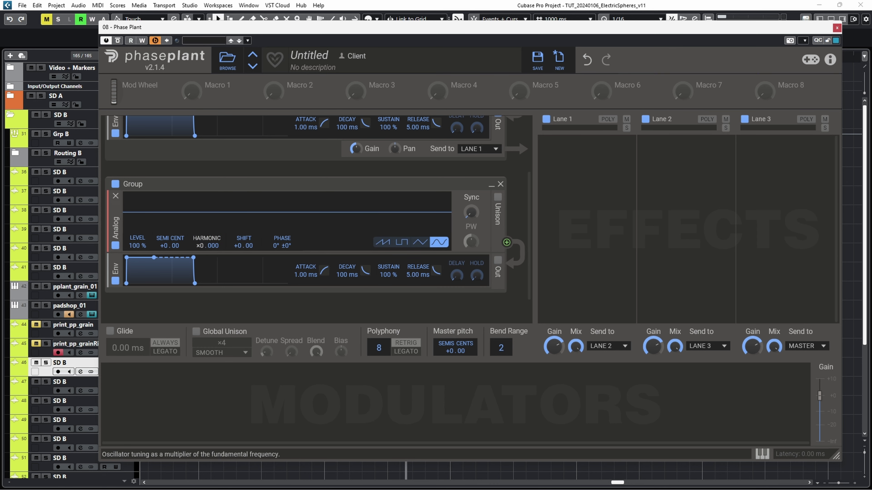
{"action": "right_click", "coordinate": [242, 245]}
{"action": "type", "text": "8"}
{"action": "key", "text": "Return"}
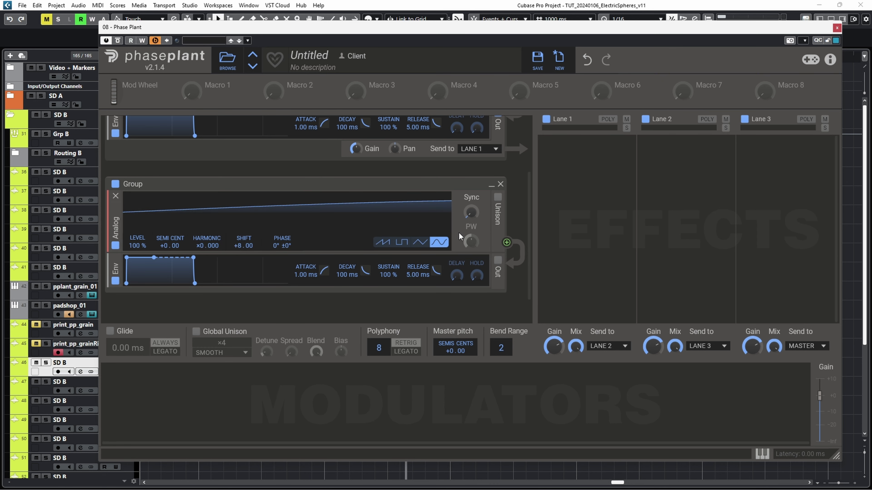
- Modulate the first Analog generator's Level with the second generator's audio output
{"action": "left_click", "coordinate": [507, 243]}
{"action": "scroll", "coordinate": [343, 206], "scroll_direction": "up", "scroll_amount": 3}
{"action": "left_click_drag", "start_coordinate": [154, 174], "coordinate": [137, 195]}
- Turn on monitoring for pplant_grain_01 and turn it off for padshop_01
{"action": "left_click", "coordinate": [70, 296]}
{"action": "left_click", "coordinate": [70, 315]}
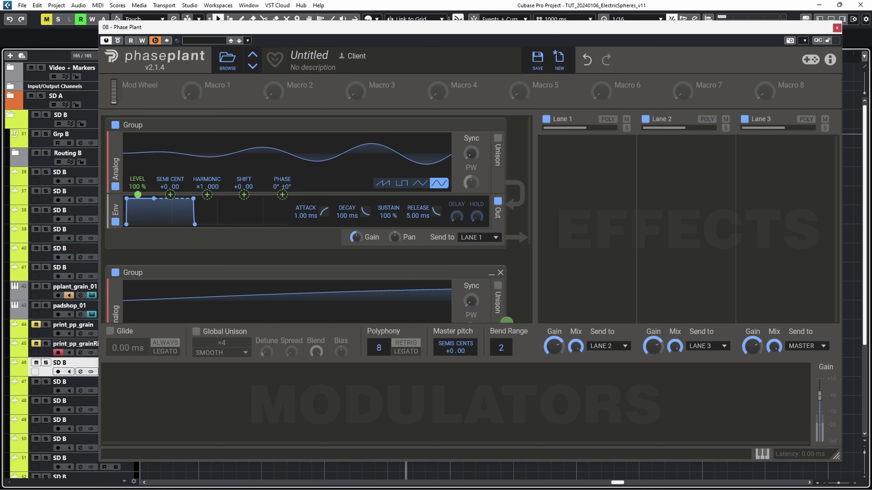
{"action": "scroll", "coordinate": [287, 302], "scroll_direction": "down", "scroll_amount": 3}
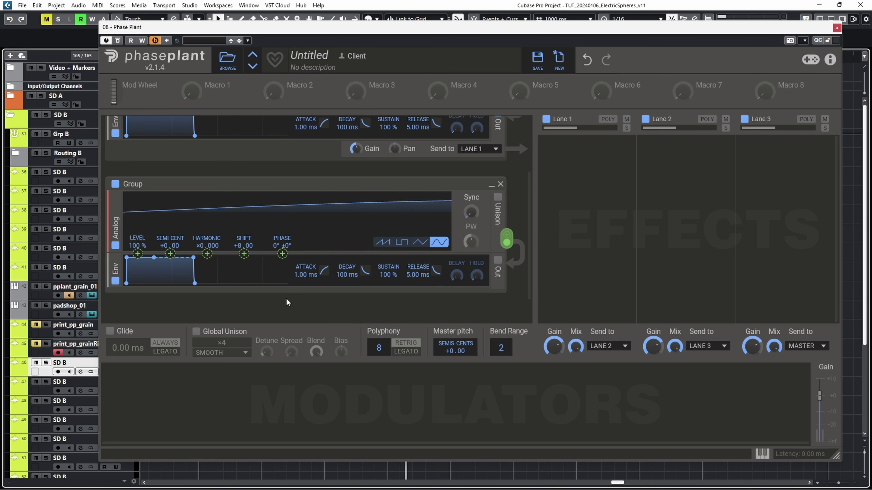
- Lower the second Analog generator's shift to 6, raise the first group's output gain, and readjust the shift upward
{"action": "left_click_drag", "start_coordinate": [238, 246], "coordinate": [237, 249]}
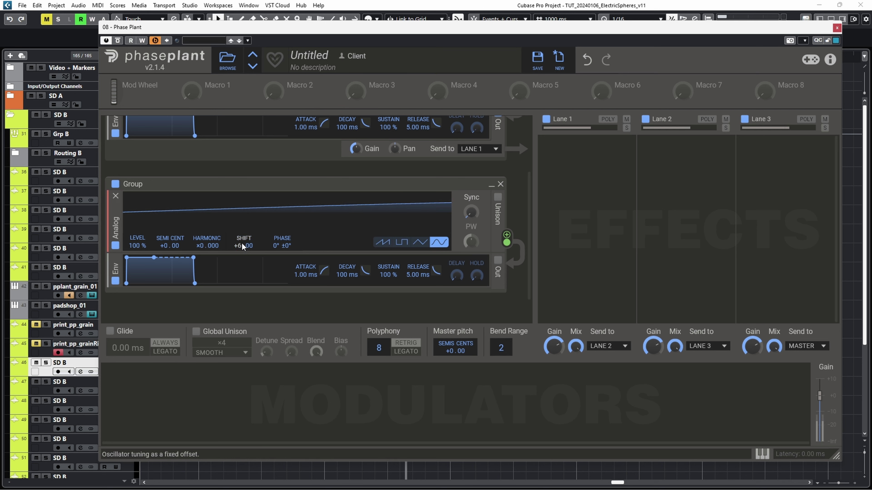
{"action": "left_click_drag", "start_coordinate": [355, 148], "coordinate": [355, 143]}
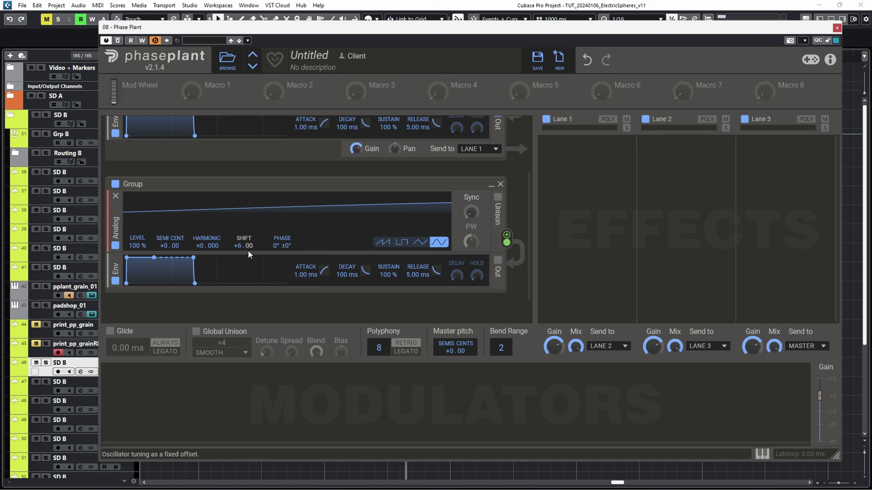
{"action": "left_click_drag", "start_coordinate": [239, 248], "coordinate": [238, 211]}
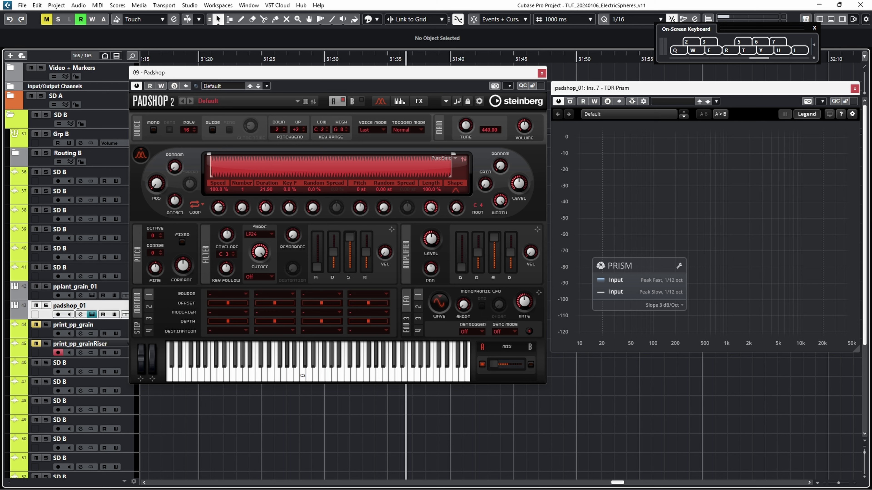
- Play a test note in Padshop, then lower the grain duration and reshape the grain envelope with the Shape control
{"action": "key", "text": "q"}
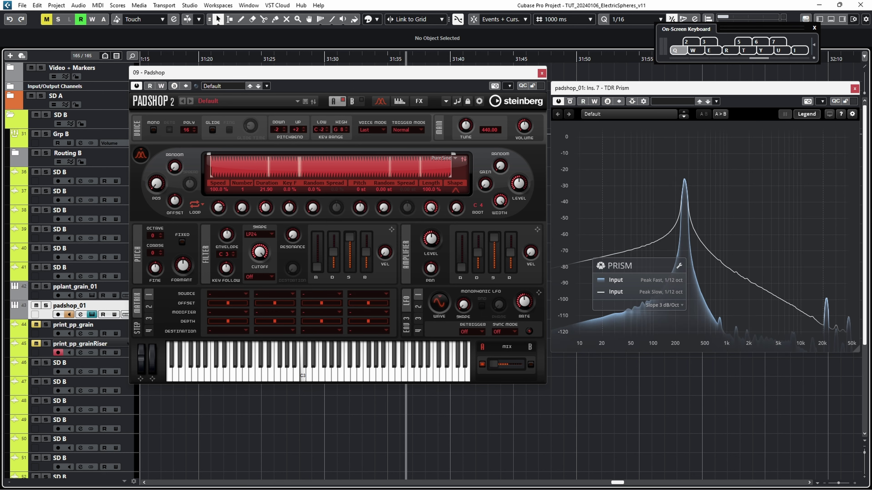
{"action": "left_click_drag", "start_coordinate": [269, 207], "coordinate": [269, 234]}
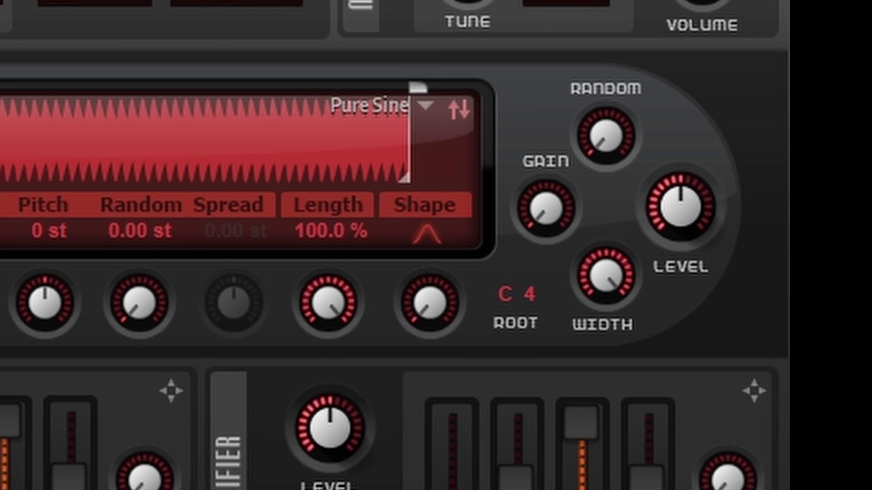
{"action": "left_click_drag", "start_coordinate": [427, 305], "coordinate": [426, 291]}
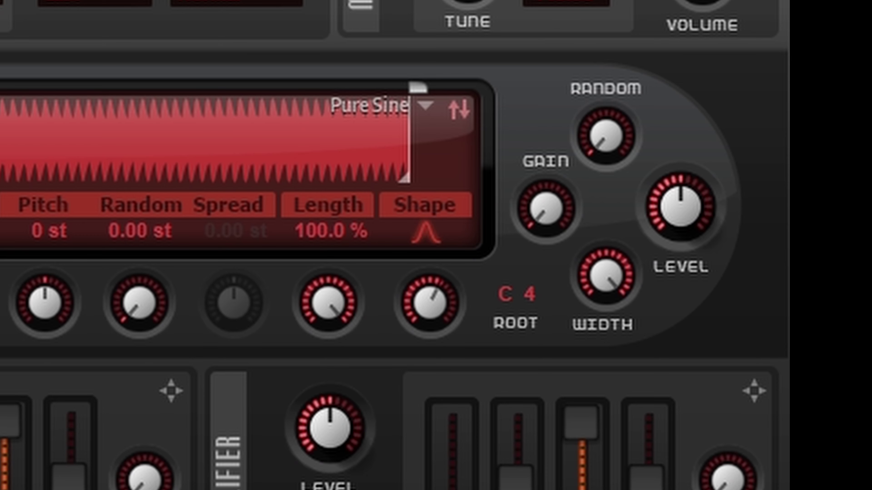
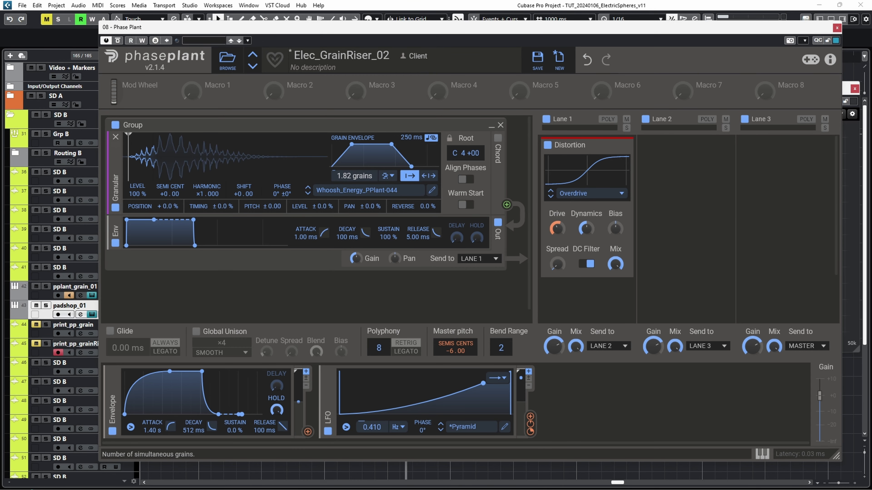
- Set the Granular generator's simultaneous grains to 2 and raise the group's output gain
{"action": "right_click", "coordinate": [354, 176]}
{"action": "type", "text": "2"}
{"action": "key", "text": "Return"}
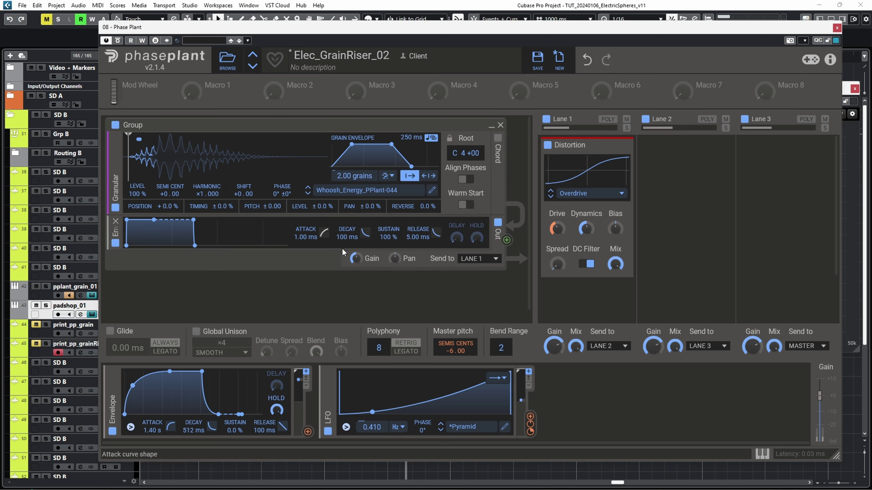
{"action": "left_click_drag", "start_coordinate": [356, 258], "coordinate": [356, 254]}
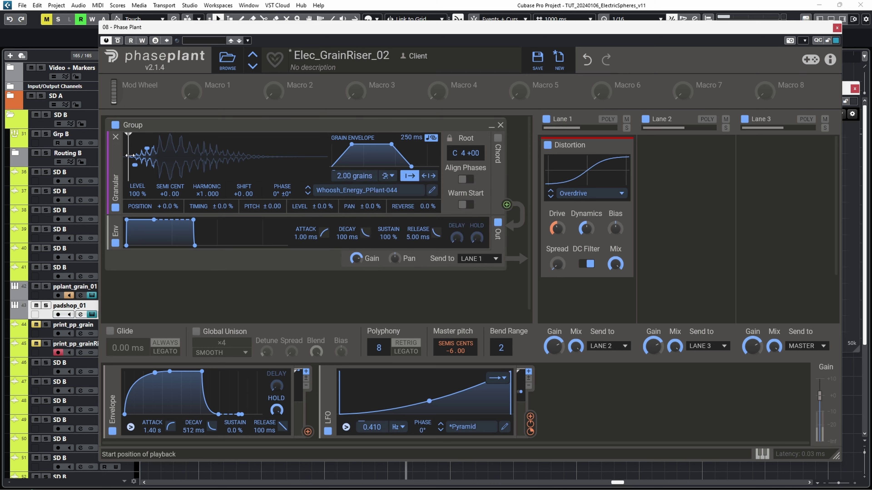
- Move the Granular playback start position further into the waveform and remove the LFO and Envelope modulators
{"action": "left_click_drag", "start_coordinate": [129, 159], "coordinate": [153, 159]}
{"action": "left_click", "coordinate": [327, 375]}
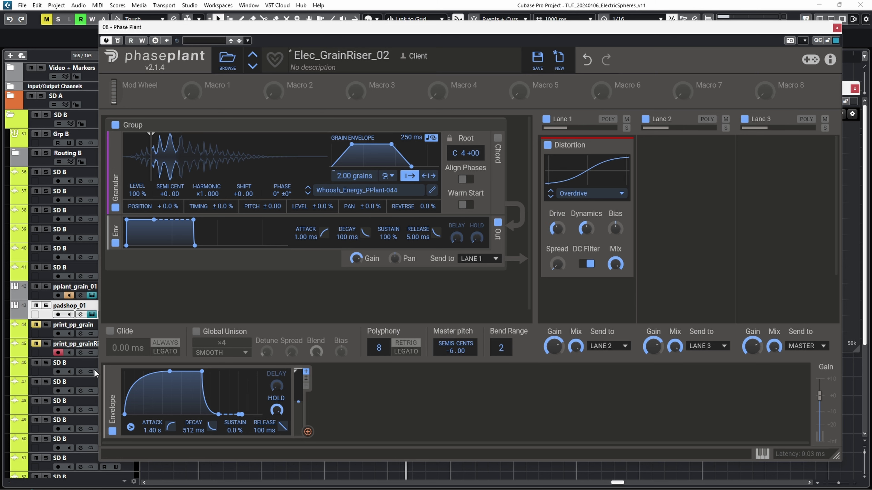
{"action": "left_click", "coordinate": [114, 374]}
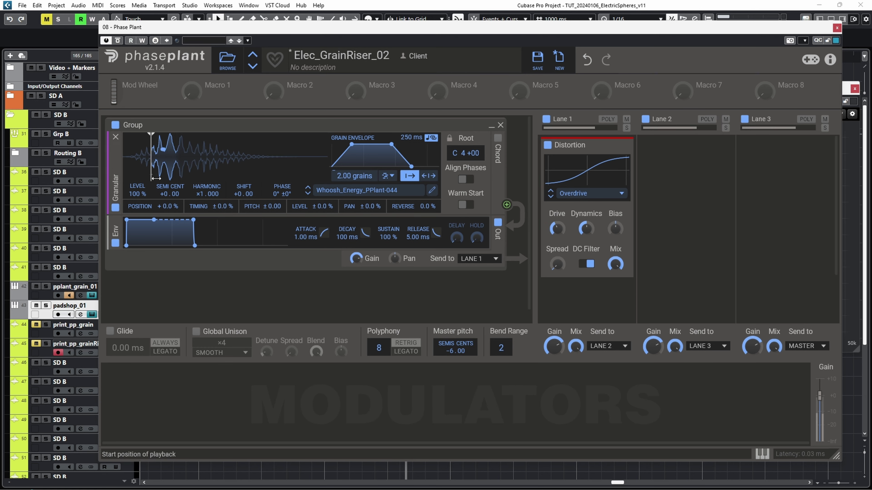
{"action": "mouse_move", "coordinate": [152, 176]}
{"action": "left_mouse_down"}
{"action": "mouse_move", "coordinate": [211, 176]}
{"action": "mouse_move", "coordinate": [178, 163]}
{"action": "left_mouse_up"}
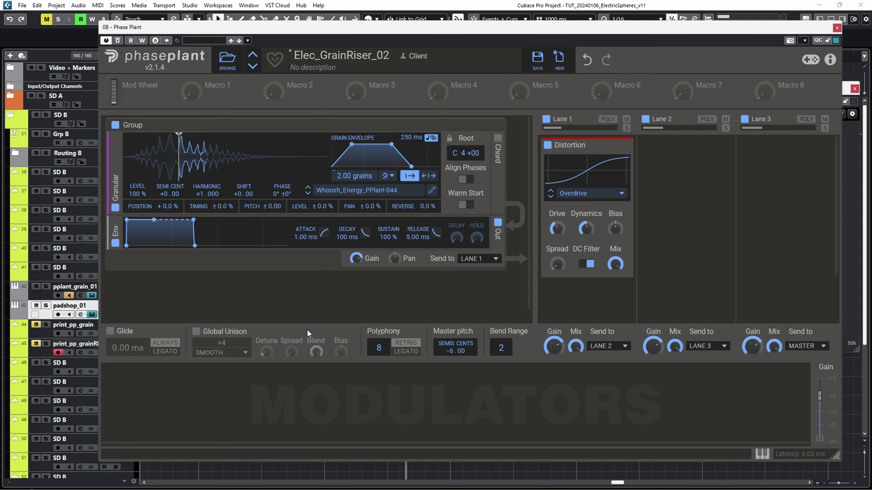
- Add an LFO modulator and move its pyramid curve's peak to about a quarter of the cycle
{"action": "left_click", "coordinate": [163, 385]}
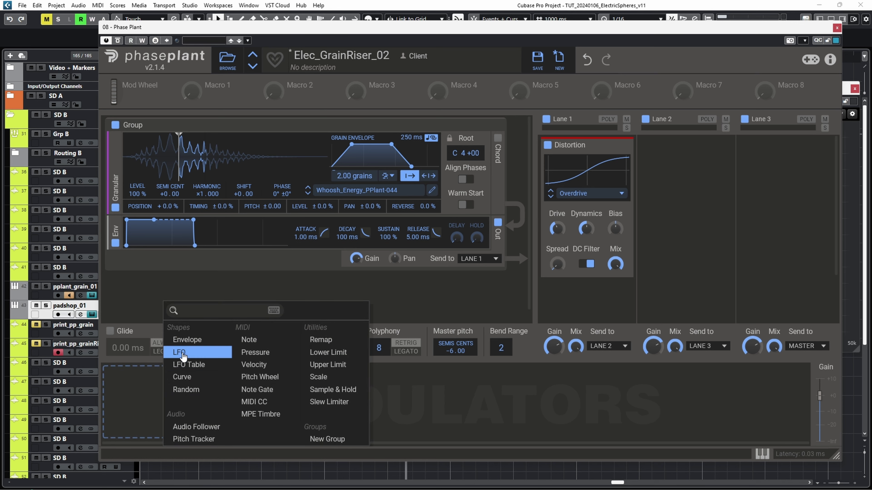
{"action": "left_click", "coordinate": [191, 352]}
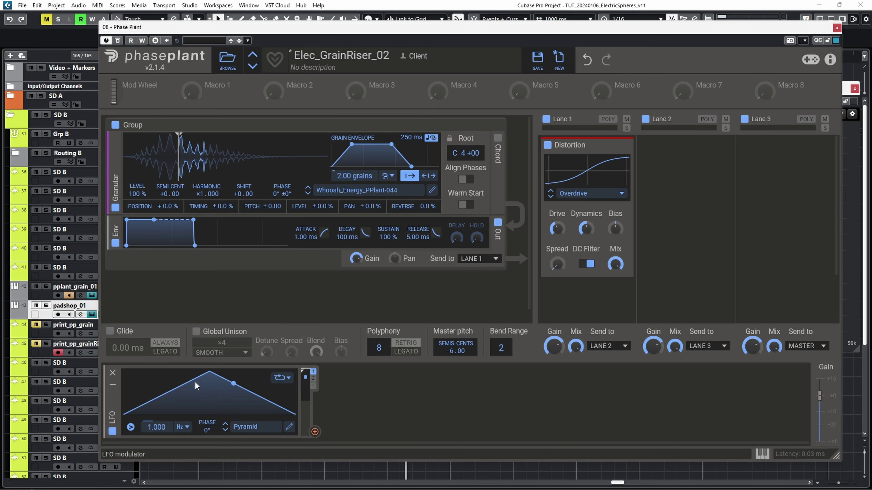
{"action": "left_click", "coordinate": [289, 427]}
{"action": "left_click_drag", "start_coordinate": [438, 126], "coordinate": [350, 127]}
{"action": "left_click", "coordinate": [618, 92]}
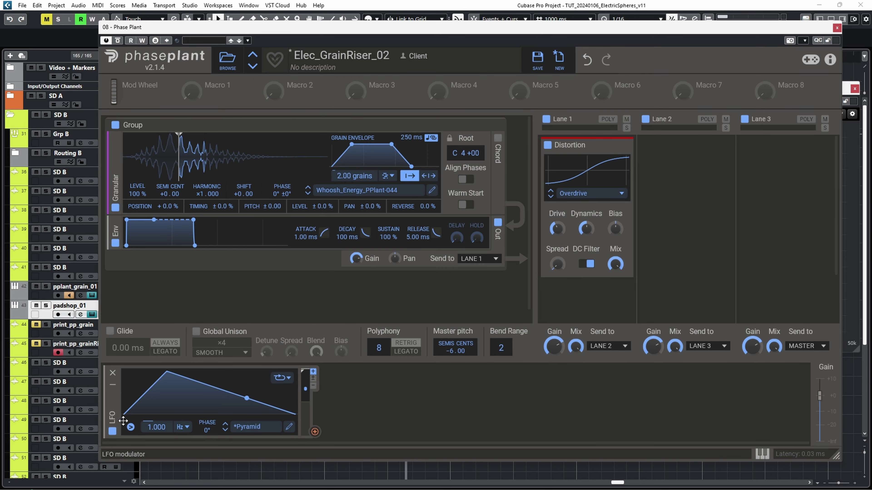
- Bend the rising and falling segments of the LFO's curve inward into smooth concave slopes
{"action": "left_click", "coordinate": [288, 427]}
{"action": "left_click_drag", "start_coordinate": [303, 265], "coordinate": [305, 294]}
{"action": "left_click_drag", "start_coordinate": [459, 242], "coordinate": [423, 269]}
{"action": "left_click", "coordinate": [618, 93]}
- Turn off the LFO's looping and set its rate to 0.3 Hz
{"action": "left_click", "coordinate": [287, 377]}
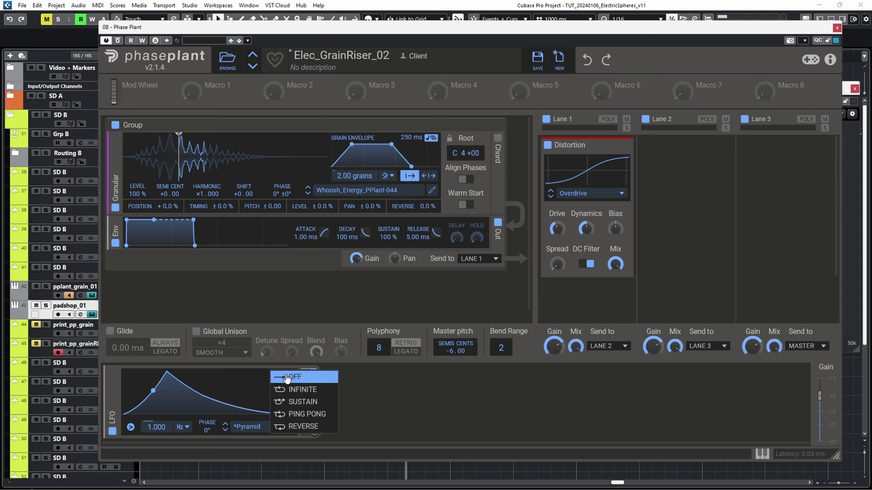
{"action": "left_click", "coordinate": [297, 381]}
{"action": "right_click", "coordinate": [164, 431]}
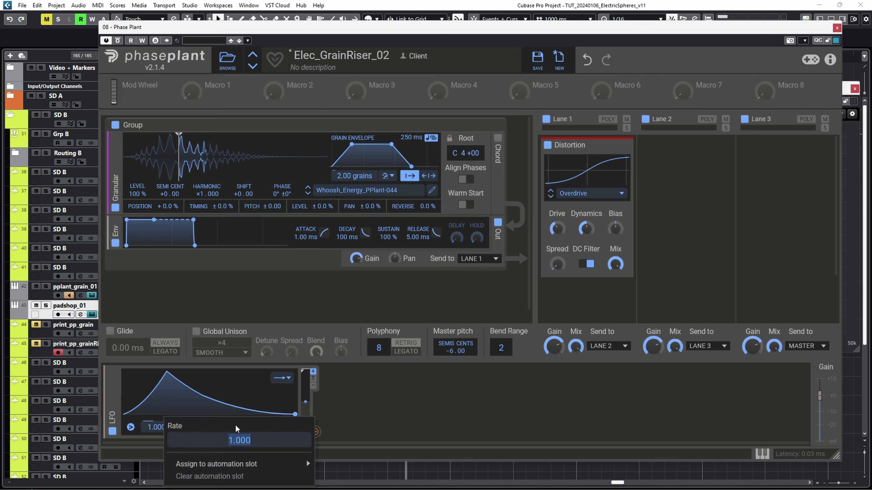
{"action": "type", "text": "0.3"}
{"action": "key", "text": "Return"}
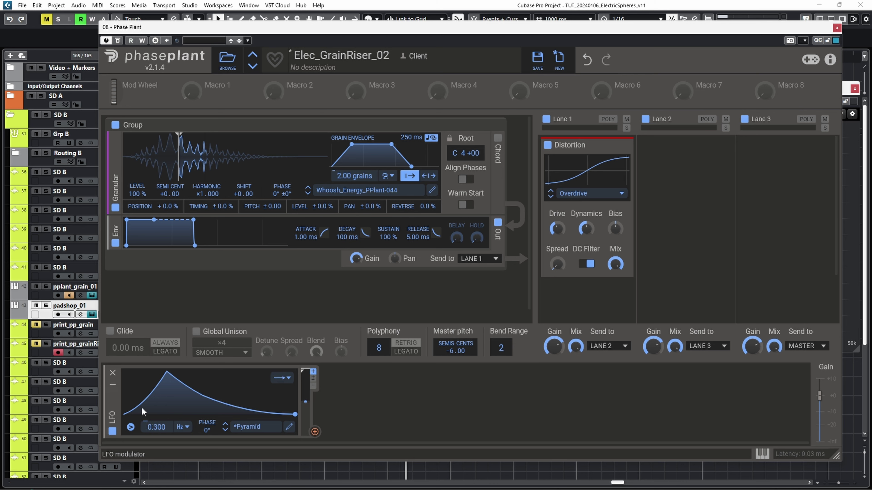
- Duplicate the LFO and reshape the copy into a concave curve falling from 100% at the start to 0%
{"action": "left_click_drag", "start_coordinate": [117, 409], "coordinate": [414, 412]}
{"action": "left_click", "coordinate": [512, 427]}
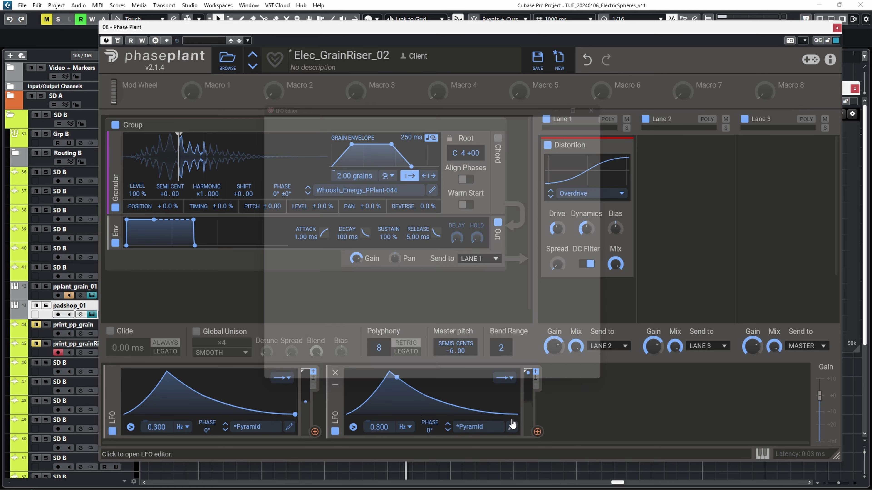
{"action": "left_click_drag", "start_coordinate": [352, 127], "coordinate": [264, 126]}
{"action": "double_click", "coordinate": [307, 290]}
{"action": "left_click_drag", "start_coordinate": [412, 260], "coordinate": [317, 249]}
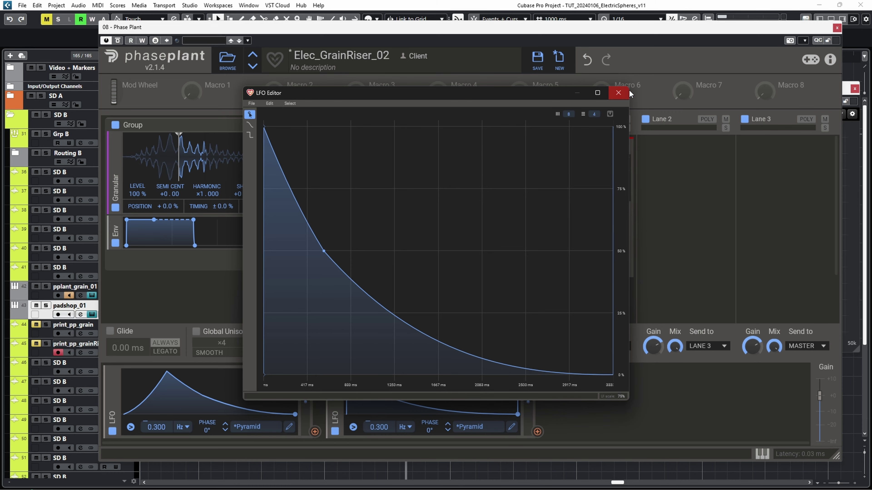
{"action": "left_click", "coordinate": [618, 92]}
- Rename Macro 1 as LFO Rate and assign it to both LFOs' rates, with an amount of 35 on the first
{"action": "double_click", "coordinate": [219, 85]}
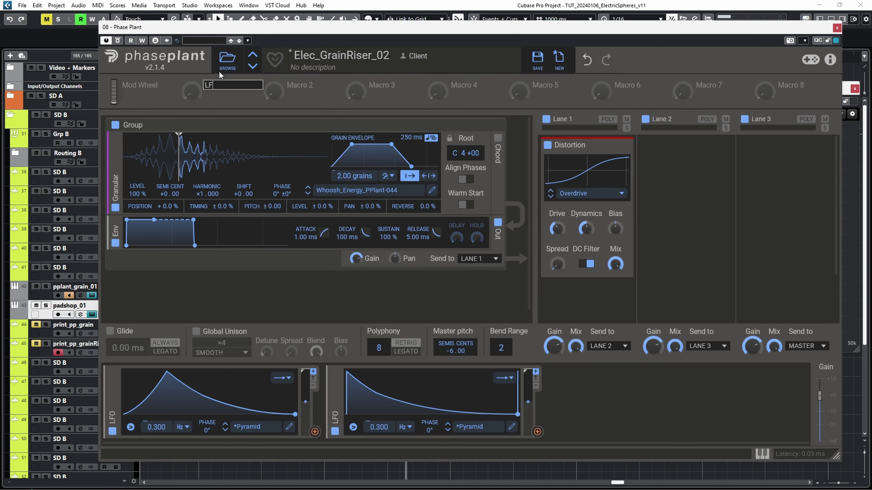
{"action": "type", "text": "LFO Rate"}
{"action": "key", "text": "Return"}
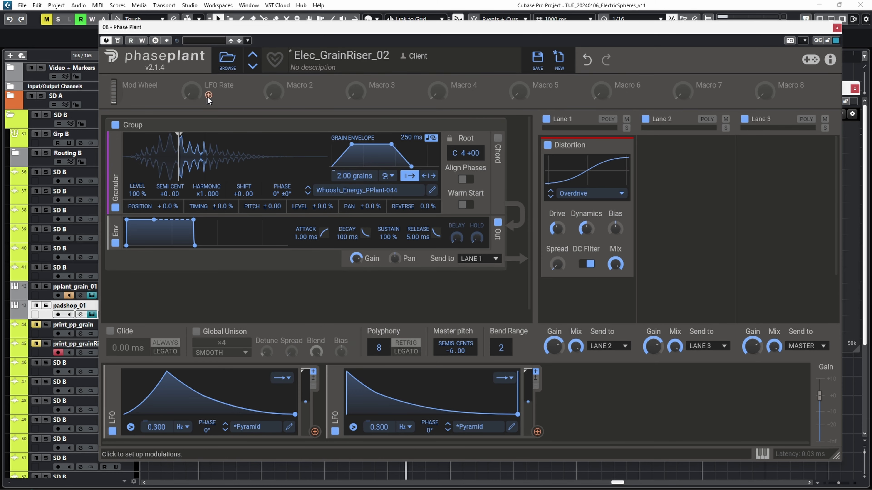
{"action": "left_click_drag", "start_coordinate": [208, 95], "coordinate": [153, 432]}
{"action": "type", "text": "35"}
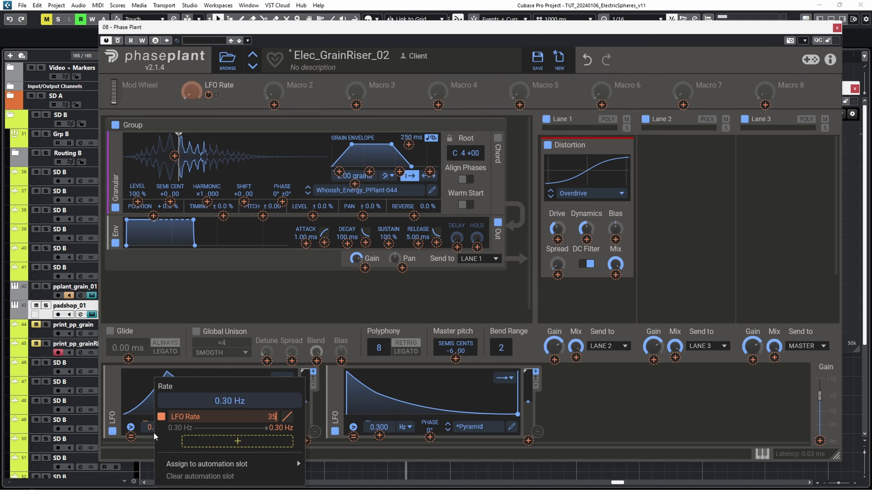
{"action": "key", "text": "Return"}
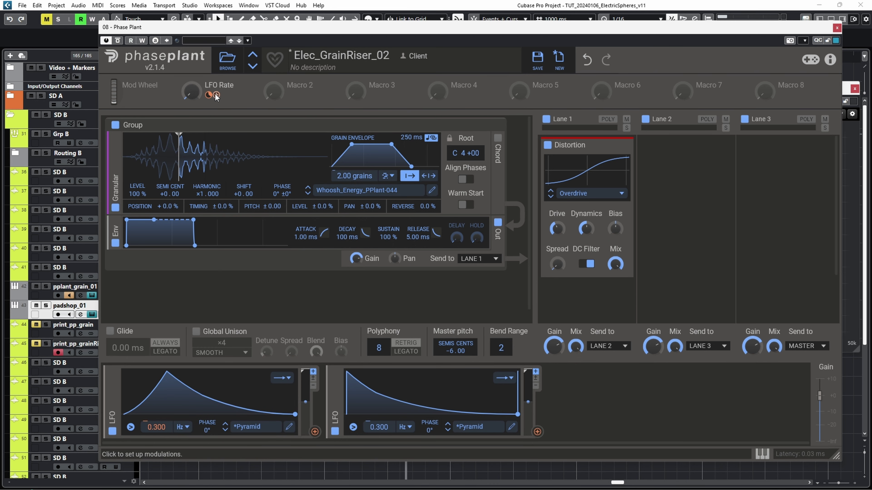
{"action": "left_click_drag", "start_coordinate": [215, 94], "coordinate": [377, 427]}
{"action": "key", "text": "Return"}
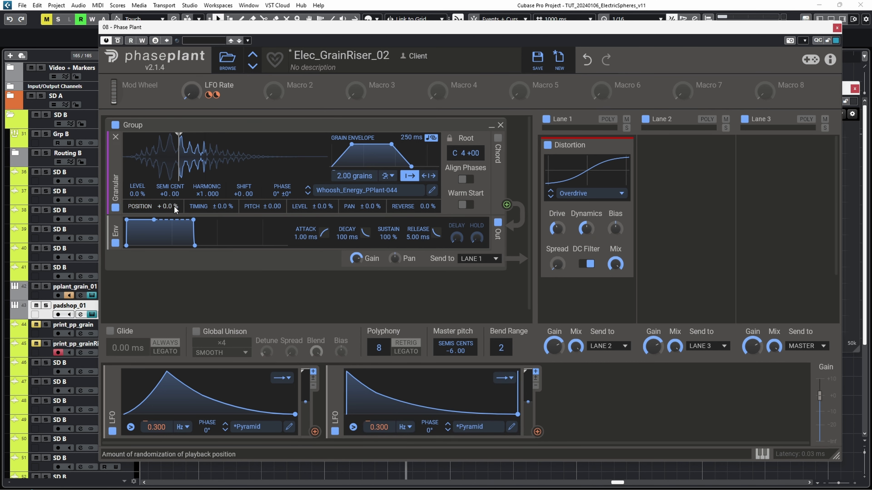
- Modulate the Granular generator's Level from 0% with the first LFO and move the playback start position earlier
{"action": "left_click_drag", "start_coordinate": [314, 432], "coordinate": [138, 205]}
{"action": "right_click", "coordinate": [138, 200]}
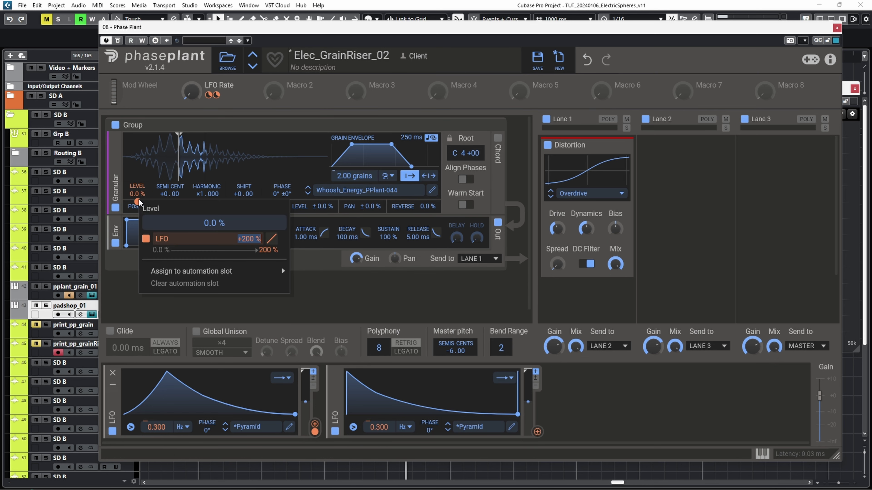
{"action": "key", "text": "Escape"}
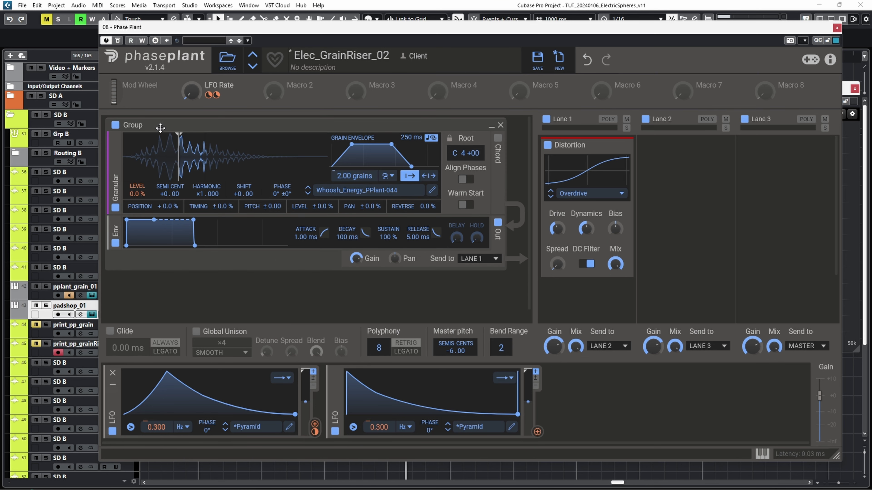
{"action": "left_click_drag", "start_coordinate": [159, 154], "coordinate": [150, 154]}
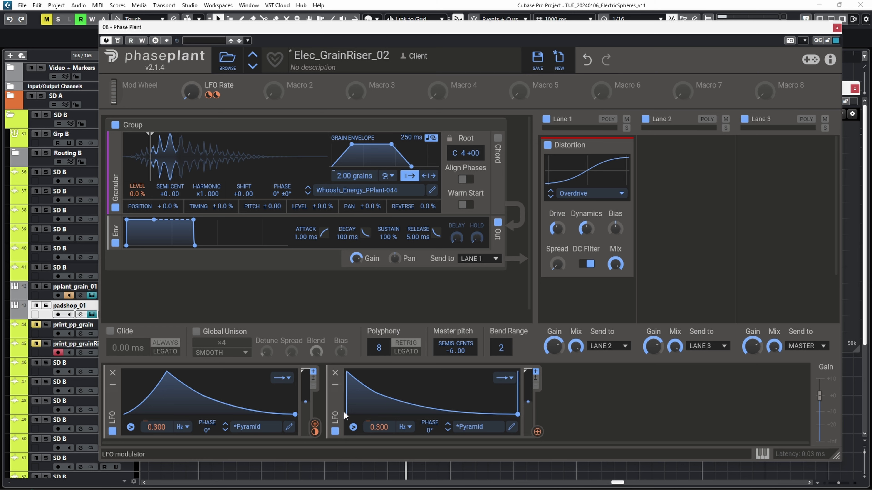
- Duplicate the second LFO and reshape the middle LFO into a straight ramp rising from 0% to 100%
{"action": "left_click_drag", "start_coordinate": [336, 407], "coordinate": [353, 409]}
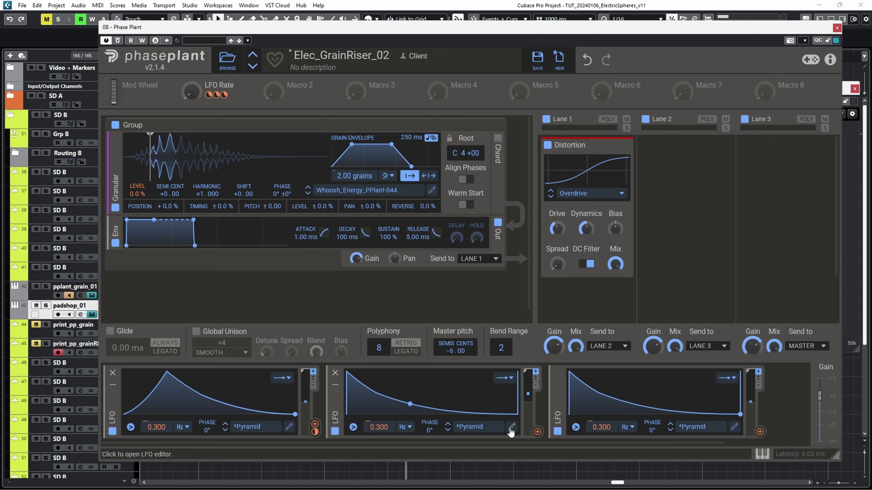
{"action": "left_click", "coordinate": [511, 427]}
{"action": "left_click_drag", "start_coordinate": [264, 127], "coordinate": [265, 374]}
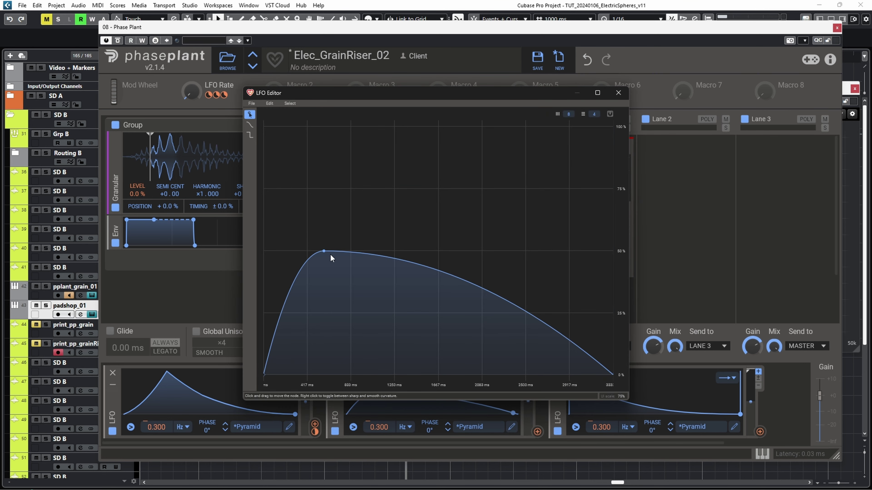
{"action": "double_click", "coordinate": [324, 252]}
{"action": "left_click_drag", "start_coordinate": [613, 375], "coordinate": [778, 4]}
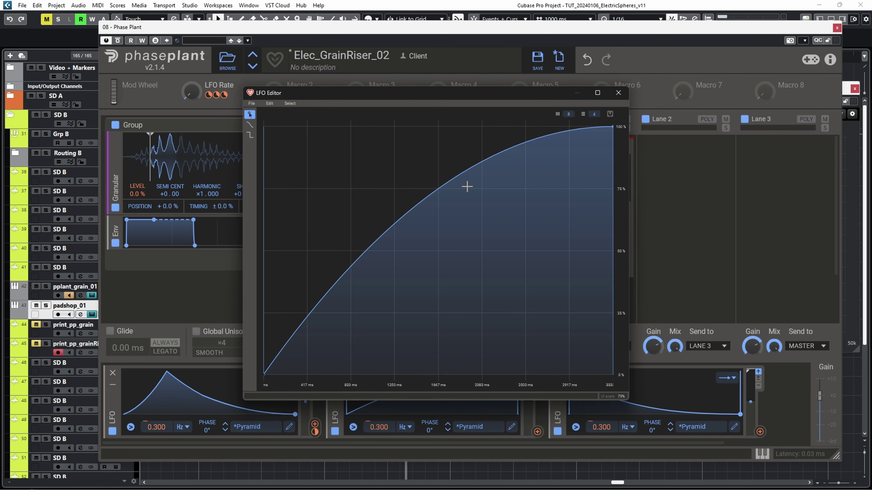
{"action": "right_click", "coordinate": [608, 127]}
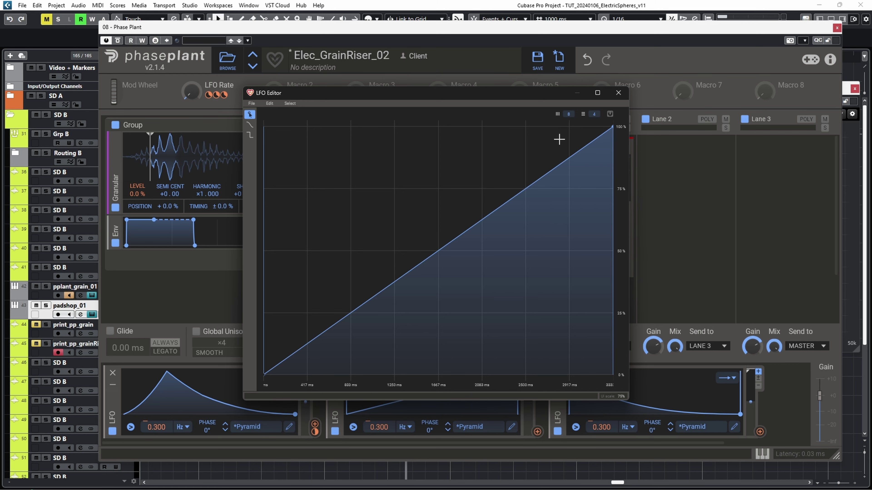
{"action": "left_click", "coordinate": [618, 93]}
- Modulate the Granular playback start position with the middle LFO, using a small positive amount
{"action": "left_click", "coordinate": [537, 431]}
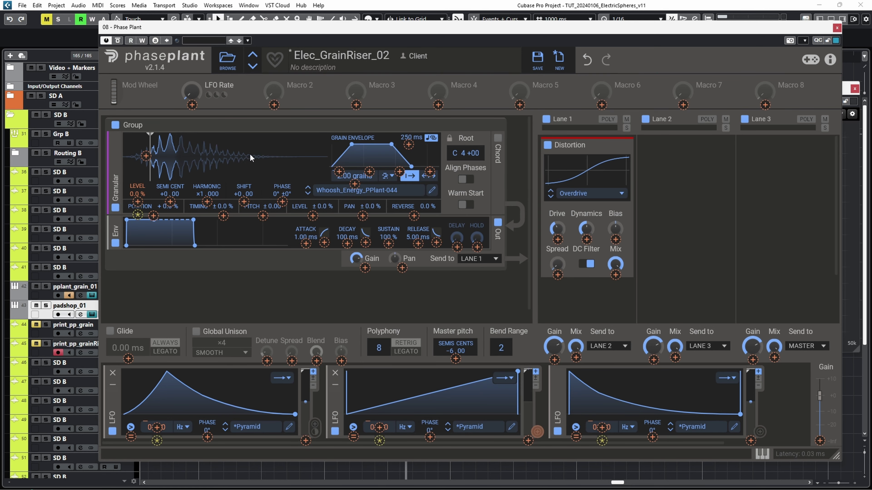
{"action": "left_click", "coordinate": [146, 155]}
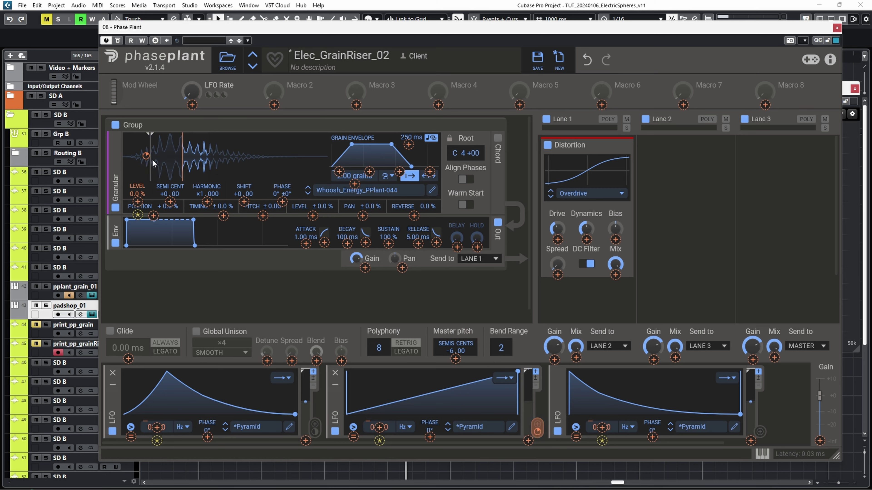
{"action": "left_click_drag", "start_coordinate": [146, 155], "coordinate": [146, 146]}
{"action": "left_click", "coordinate": [145, 175]}
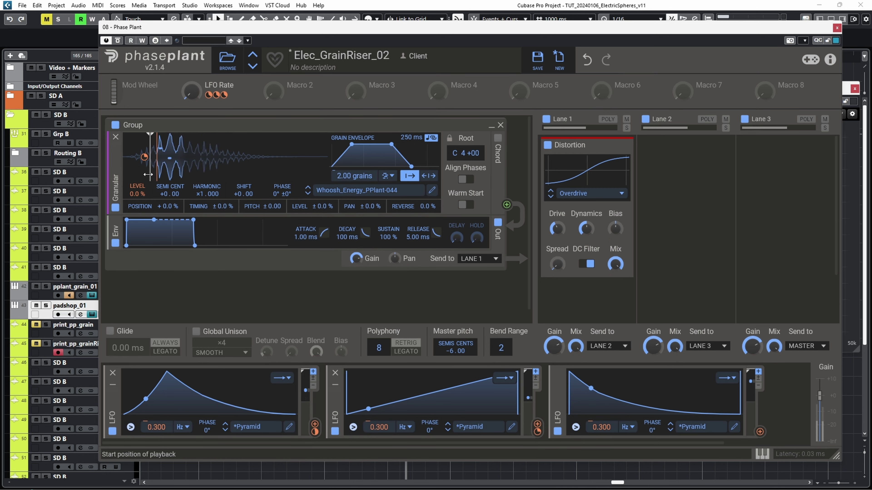
- Move the Granular playback start earlier and raise the middle LFO's amount on the position to about +71%
{"action": "mouse_move", "coordinate": [147, 177]}
{"action": "left_mouse_down"}
{"action": "mouse_move", "coordinate": [137, 172]}
{"action": "mouse_move", "coordinate": [133, 142]}
{"action": "left_mouse_up"}
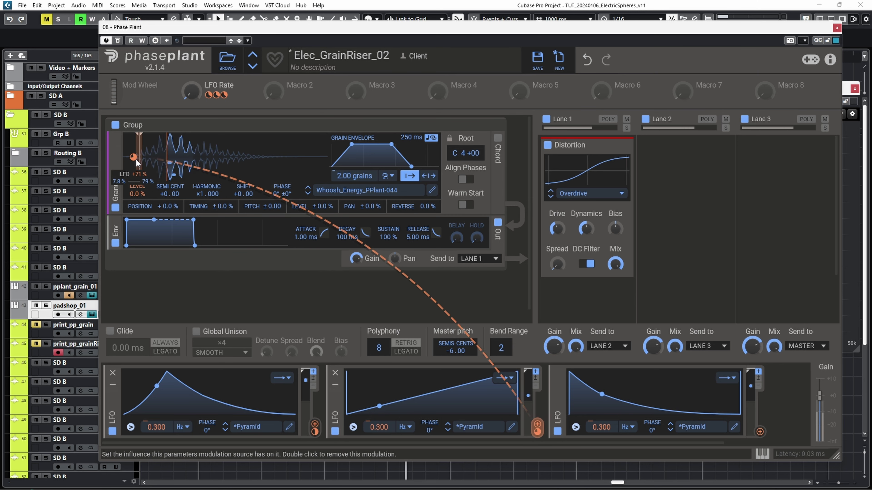
{"action": "left_click_drag", "start_coordinate": [144, 172], "coordinate": [161, 172]}
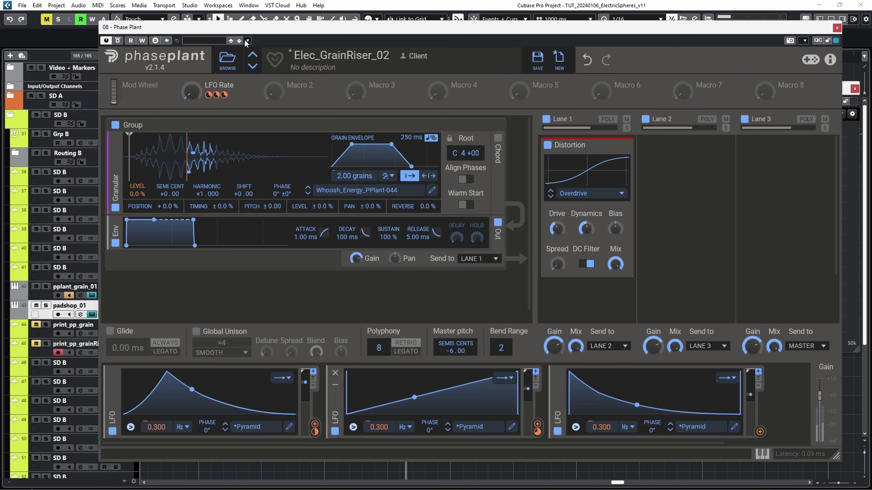
- Raise the LFO Rate macro slightly and shift the Granular playback start position a little further into the sample
{"action": "left_click_drag", "start_coordinate": [195, 92], "coordinate": [195, 71]}
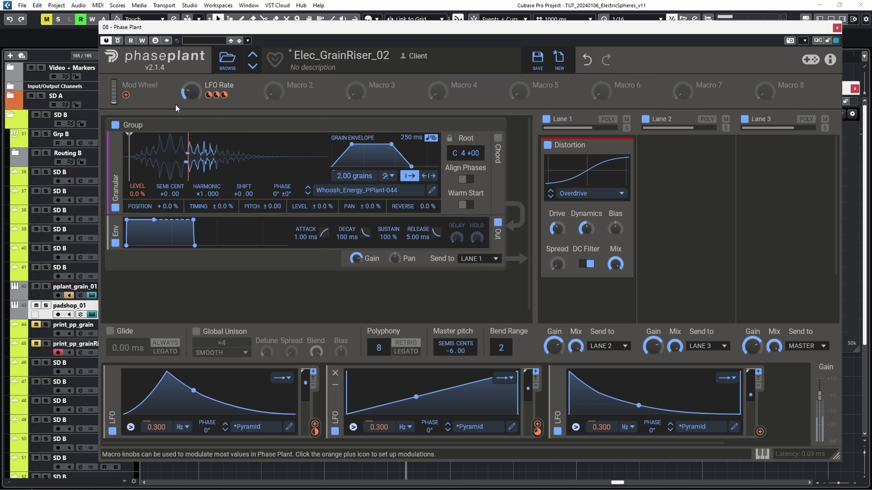
{"action": "left_click_drag", "start_coordinate": [137, 157], "coordinate": [144, 156]}
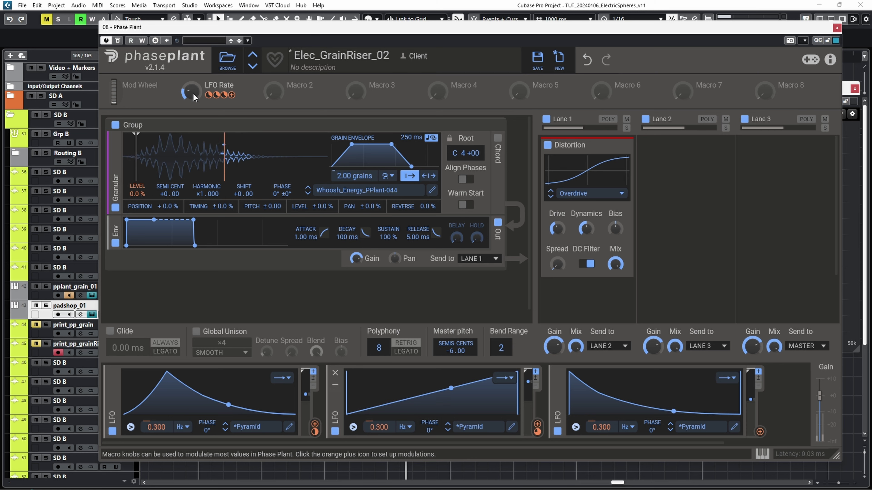
- Try the Granular generator with 1 grain, return it to 2 grains and readjust the playback start position
{"action": "right_click", "coordinate": [348, 178]}
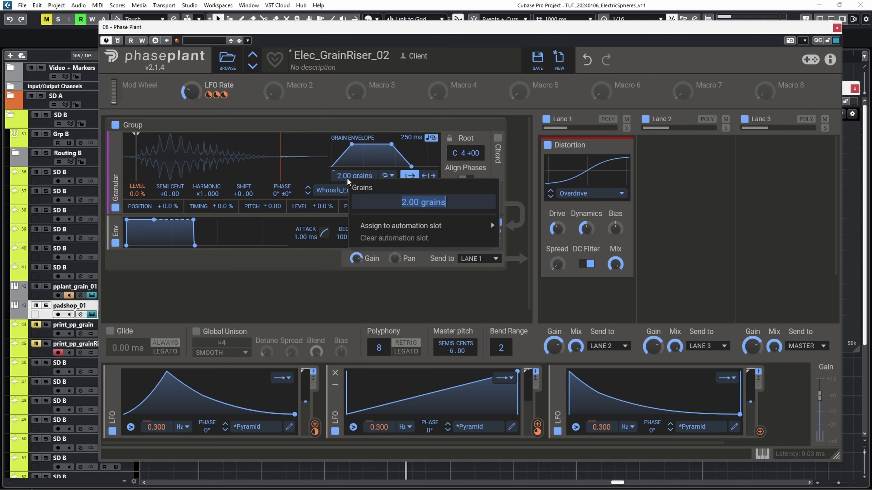
{"action": "type", "text": "1"}
{"action": "key", "text": "Return"}
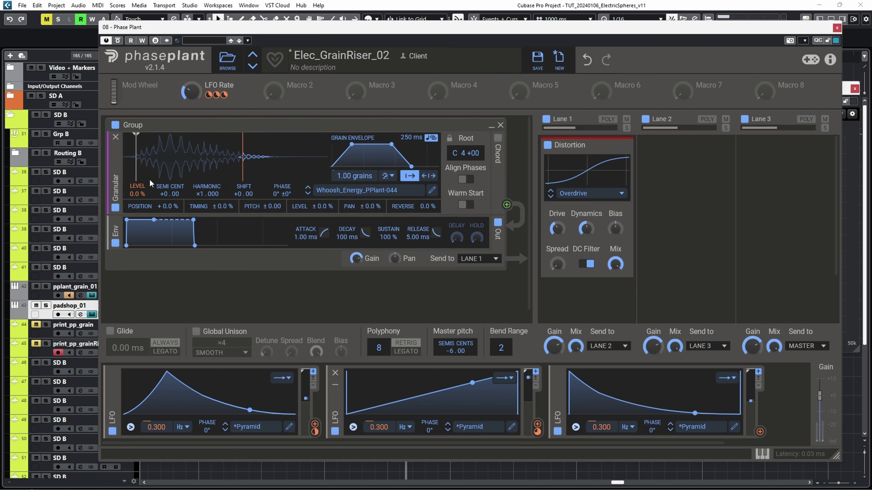
{"action": "right_click", "coordinate": [343, 178]}
{"action": "type", "text": "2"}
{"action": "key", "text": "Return"}
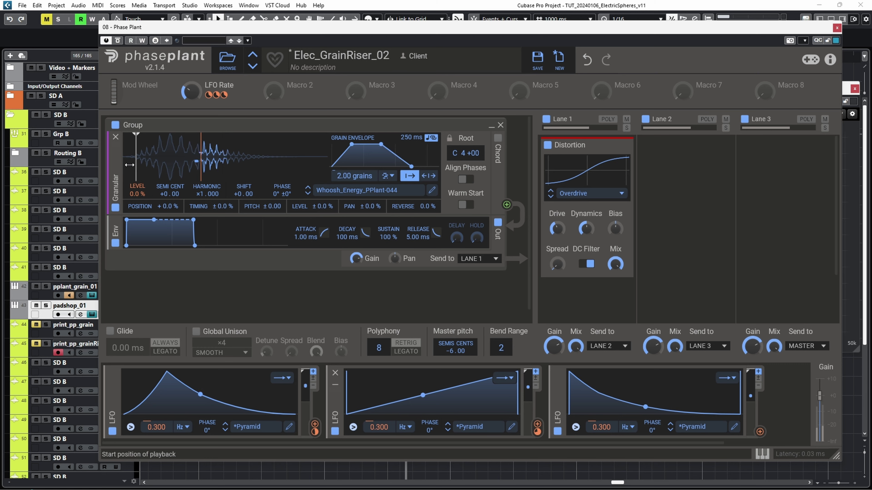
{"action": "mouse_move", "coordinate": [130, 165]}
{"action": "left_mouse_down"}
{"action": "mouse_move", "coordinate": [145, 167]}
{"action": "mouse_move", "coordinate": [138, 174]}
{"action": "left_mouse_up"}
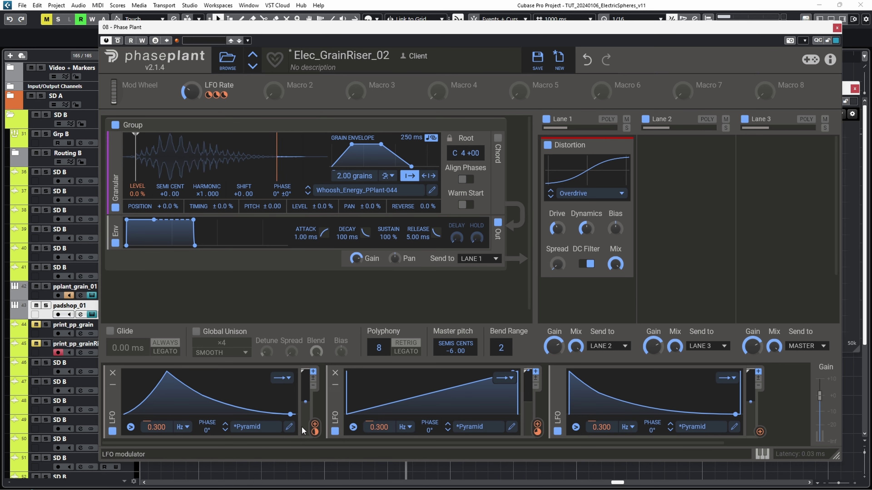
- Modulate the Distortion effect's Drive with the first LFO
{"action": "left_click_drag", "start_coordinate": [315, 425], "coordinate": [559, 242]}
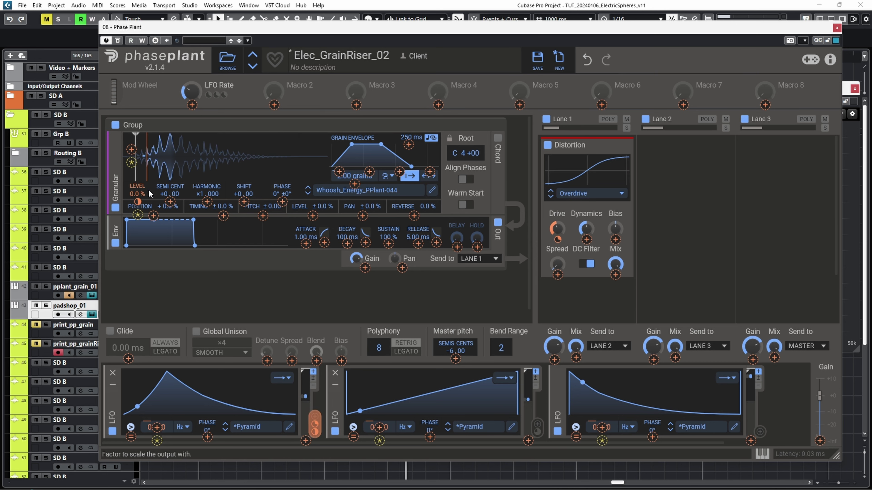
{"action": "left_click", "coordinate": [199, 302]}
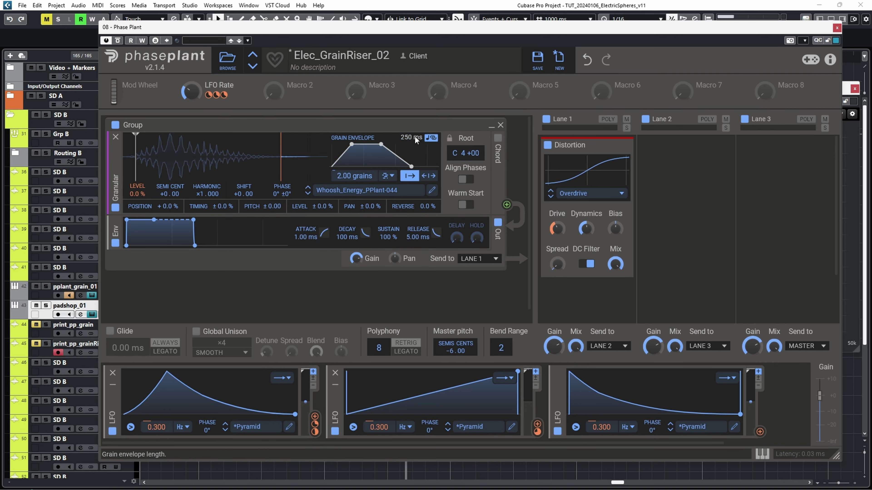
- Set the grain envelope to 127 ms with a fast-falling decay curve and the master pitch to -1.00 semitones
{"action": "left_click_drag", "start_coordinate": [415, 136], "coordinate": [340, 162]}
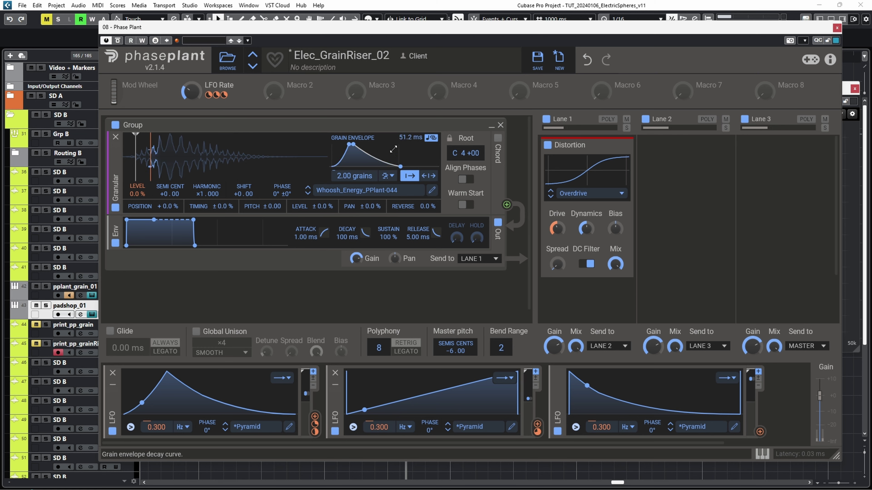
{"action": "mouse_move", "coordinate": [414, 151]}
{"action": "left_mouse_down"}
{"action": "mouse_move", "coordinate": [414, 159]}
{"action": "mouse_move", "coordinate": [418, 140]}
{"action": "mouse_move", "coordinate": [413, 145]}
{"action": "left_mouse_up"}
{"action": "left_click_drag", "start_coordinate": [449, 351], "coordinate": [446, 335]}
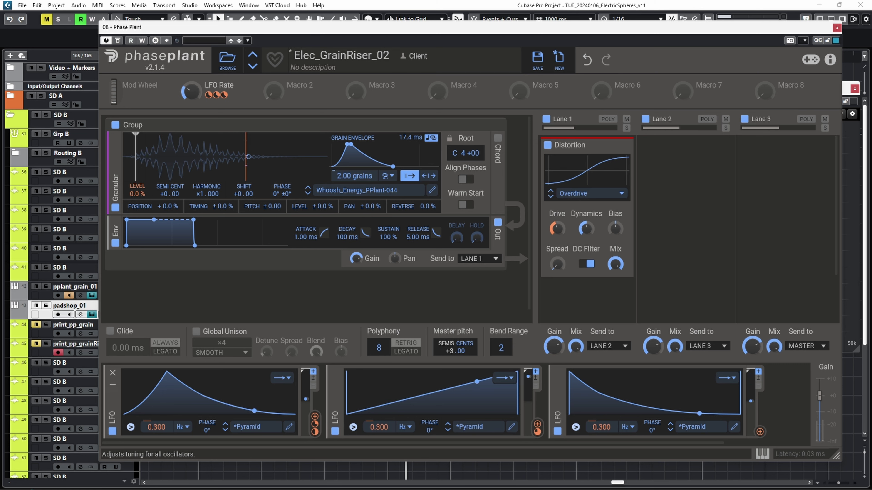
{"action": "left_click_drag", "start_coordinate": [414, 138], "coordinate": [414, 114]}
{"action": "left_click_drag", "start_coordinate": [447, 346], "coordinate": [448, 353]}
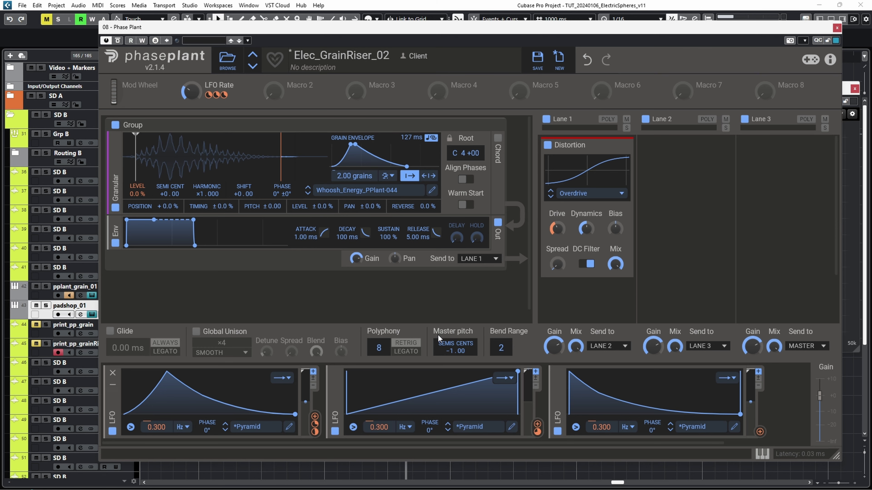
- Save the preset as Elec_GrainWhoosh_01 and record a played note onto the print_pp_grainWhoosh track
{"action": "left_click", "coordinate": [538, 59]}
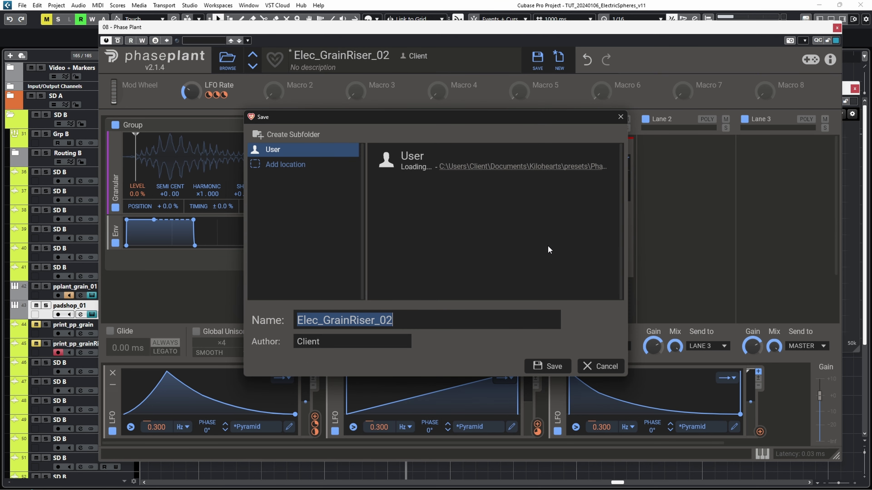
{"action": "type", "text": "Elec_"}
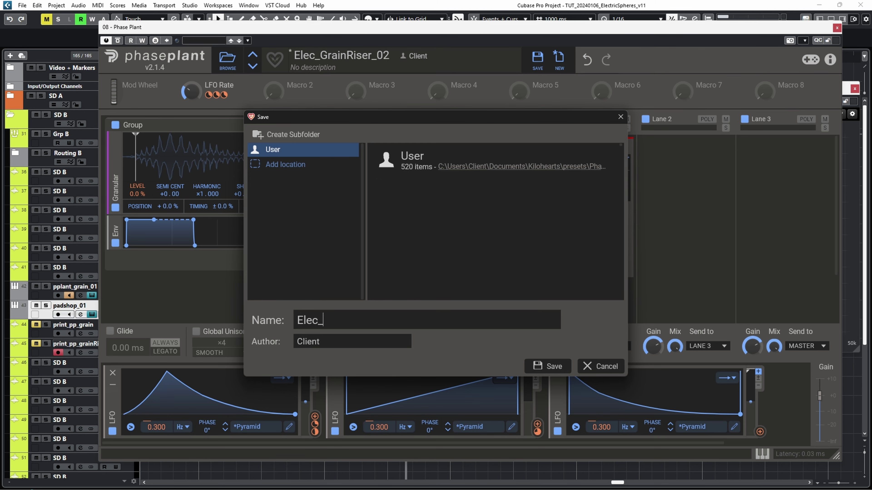
{"action": "type", "text": "GrainWhoosh_01"}
{"action": "key", "text": "Return"}
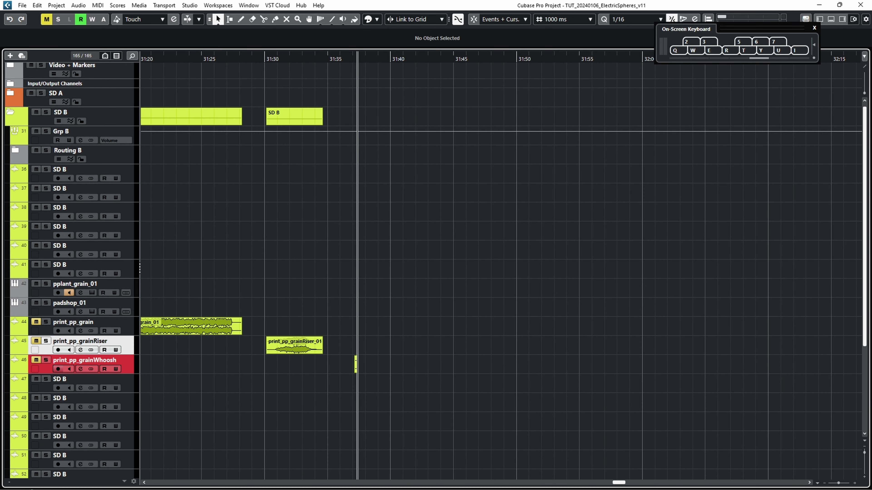
{"action": "key", "text": "q"}
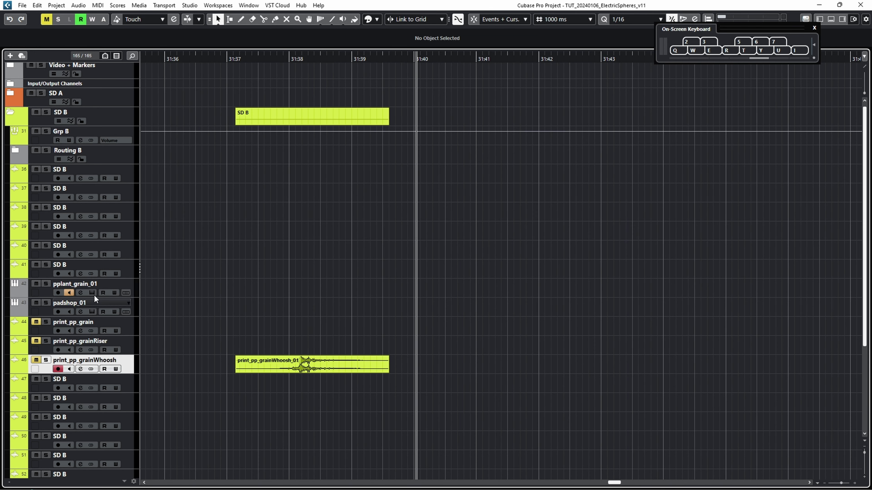
- Reopen the pplant_grain_01 instrument and adjust the LFO amounts on the distortion Drive and the Granular position, the latter to about +53%
{"action": "left_click", "coordinate": [92, 293]}
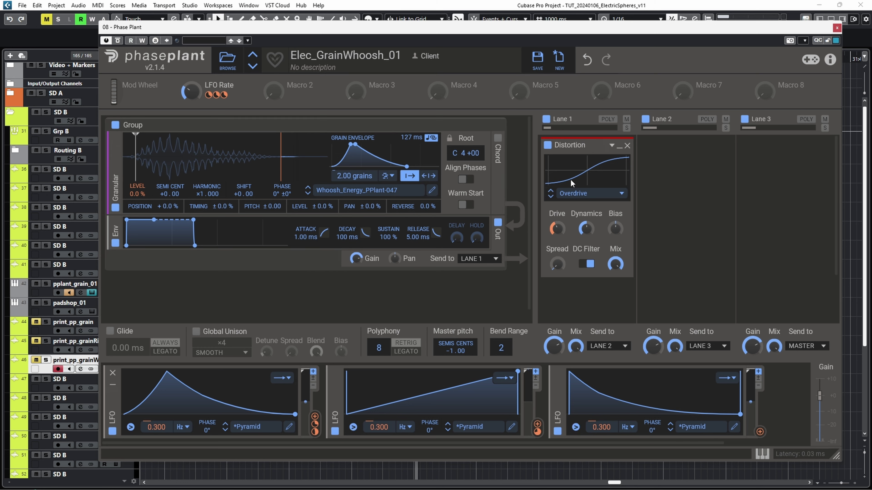
{"action": "left_click_drag", "start_coordinate": [557, 240], "coordinate": [557, 248]}
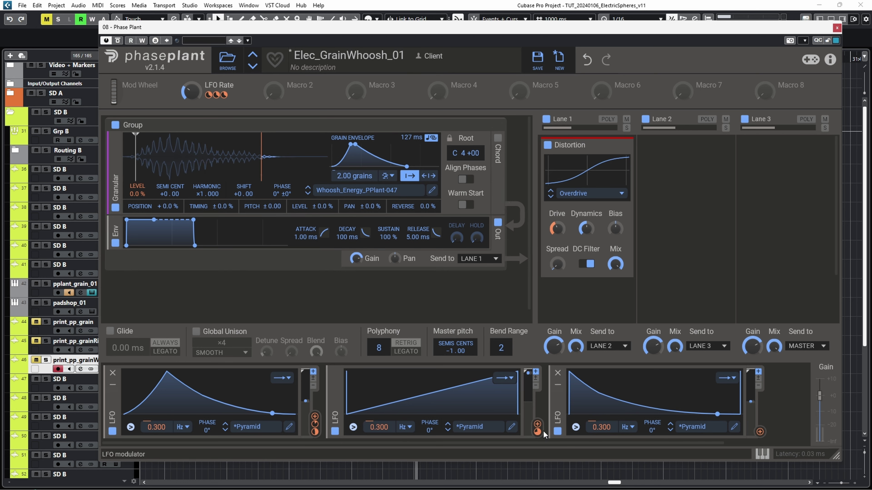
{"action": "mouse_move", "coordinate": [537, 433]}
{"action": "left_mouse_down"}
{"action": "mouse_move", "coordinate": [537, 446]}
{"action": "mouse_move", "coordinate": [537, 433]}
{"action": "left_mouse_up"}
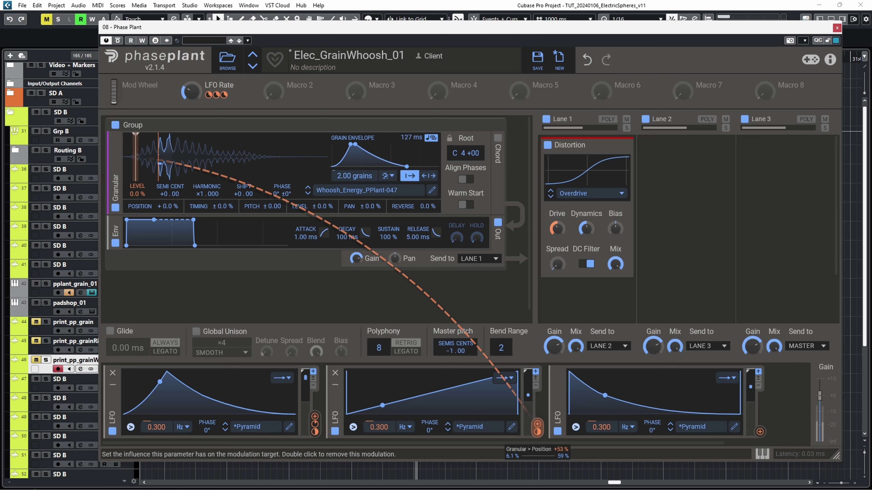
- Set the grain envelope length to 109 ms and the master pitch to +0.00 semitones
{"action": "left_click_drag", "start_coordinate": [410, 140], "coordinate": [410, 142]}
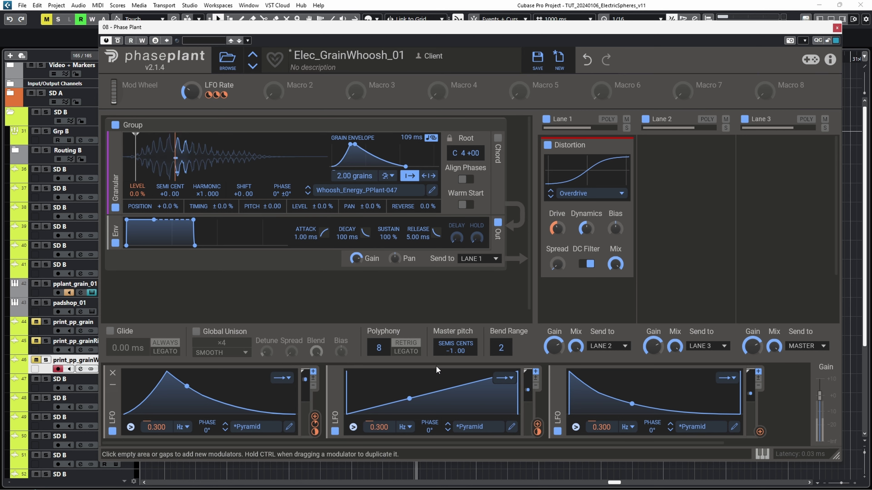
{"action": "mouse_move", "coordinate": [449, 351]}
{"action": "left_mouse_down"}
{"action": "mouse_move", "coordinate": [448, 335]}
{"action": "mouse_move", "coordinate": [449, 347]}
{"action": "left_mouse_up"}
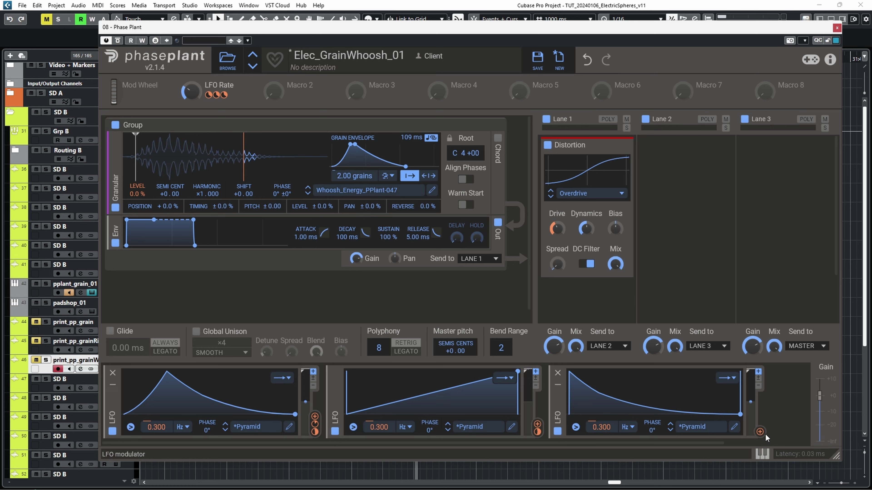
- Modulate the Granular generator's semitone tuning with the third LFO and lower the master pitch to -8.00 semitones
{"action": "left_click_drag", "start_coordinate": [765, 433], "coordinate": [171, 201]}
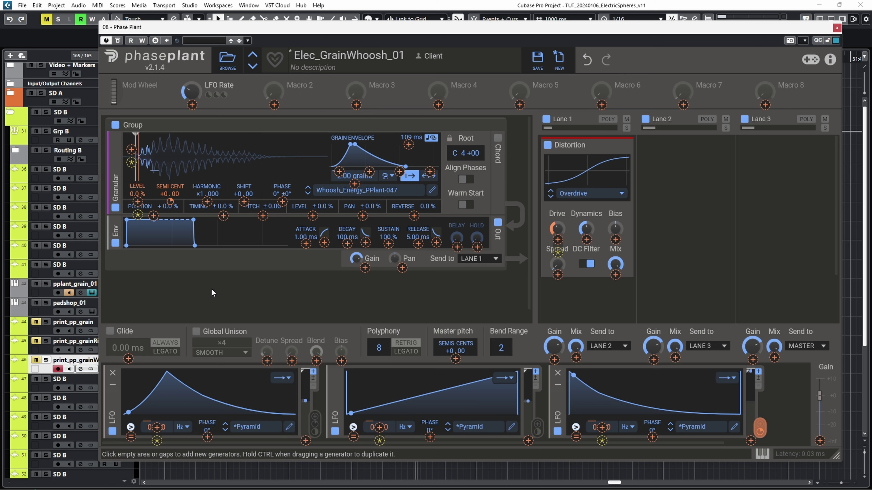
{"action": "left_click_drag", "start_coordinate": [366, 310], "coordinate": [455, 357]}
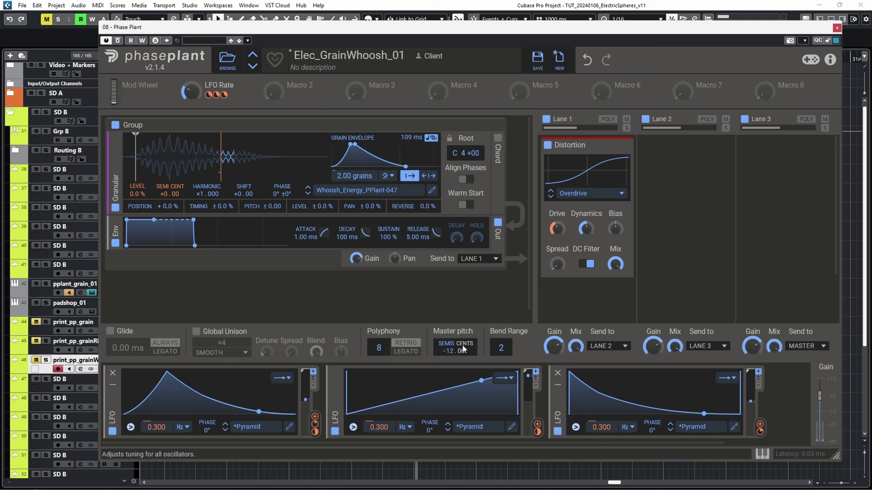
{"action": "left_click_drag", "start_coordinate": [450, 349], "coordinate": [449, 335]}
{"action": "left_click_drag", "start_coordinate": [761, 431], "coordinate": [761, 435]}
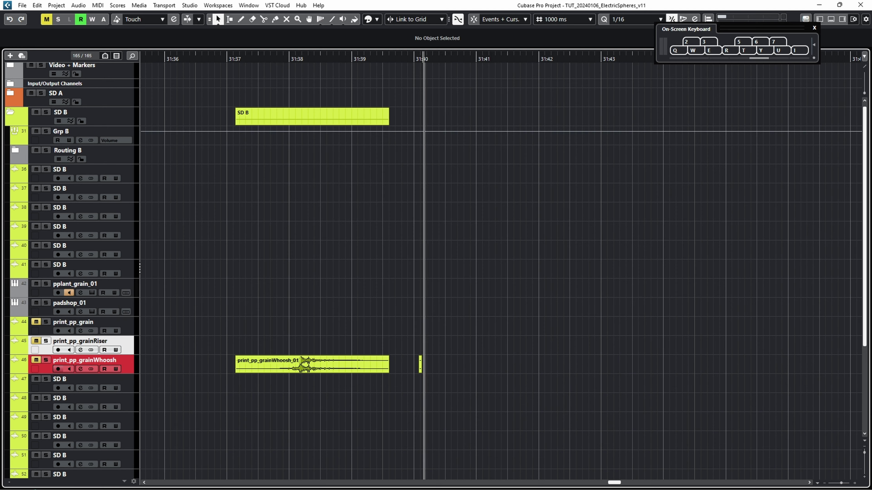
- Record another played note onto the print_pp_grainWhoosh track after the first whoosh
{"action": "key", "text": "q"}
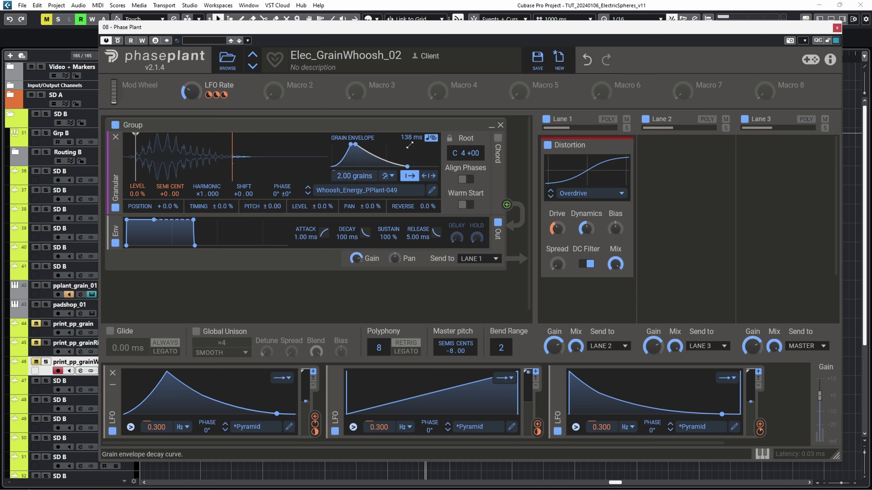
- Set the grain envelope length to 173 ms and the master pitch to -2.00 semitones
{"action": "left_click_drag", "start_coordinate": [412, 138], "coordinate": [414, 132]}
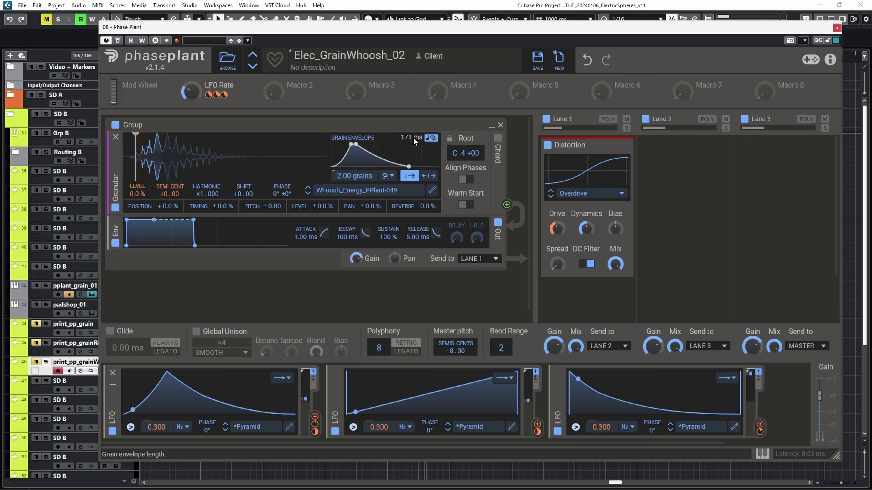
{"action": "left_click_drag", "start_coordinate": [444, 347], "coordinate": [444, 333]}
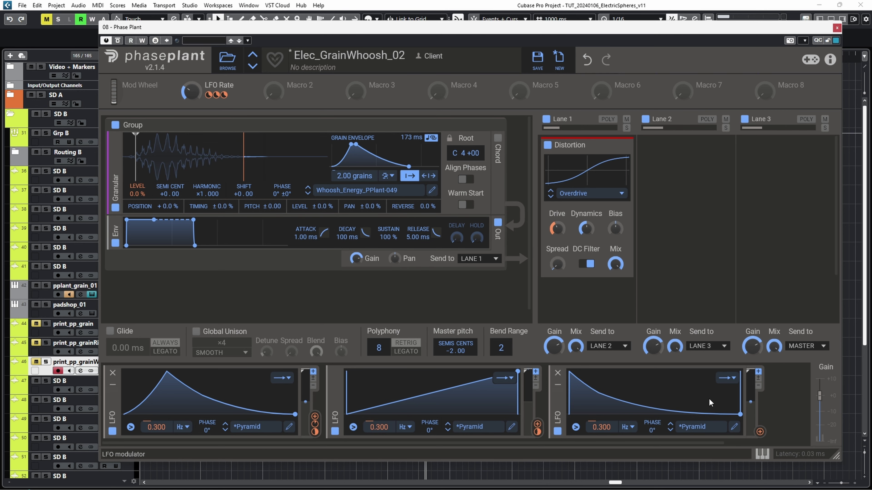
- Assign the third LFO to modulate the master pitch
{"action": "left_click", "coordinate": [760, 432]}
{"action": "mouse_move", "coordinate": [456, 359]}
{"action": "left_mouse_down"}
{"action": "mouse_move", "coordinate": [456, 338]}
{"action": "mouse_move", "coordinate": [456, 358]}
{"action": "left_mouse_up"}
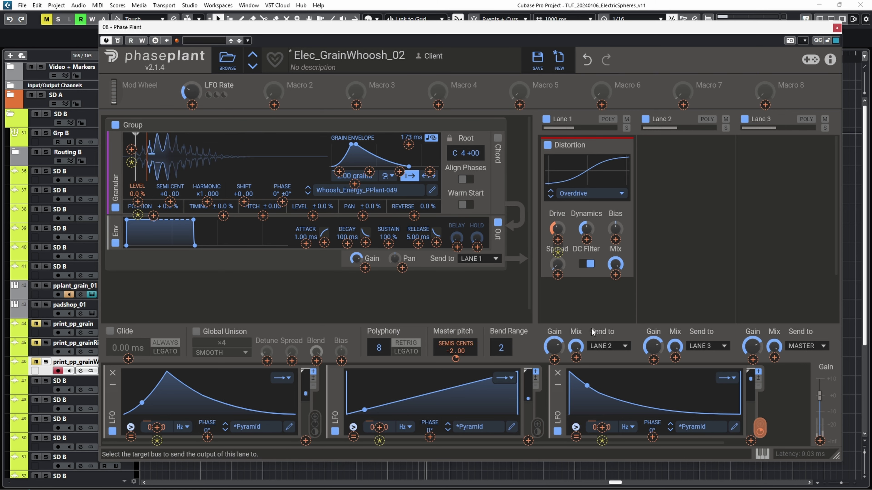
- Reshape the third LFO to curve down from 100% to about 78%, drop steeply to about 32% and decay to 0%
{"action": "left_click", "coordinate": [734, 427]}
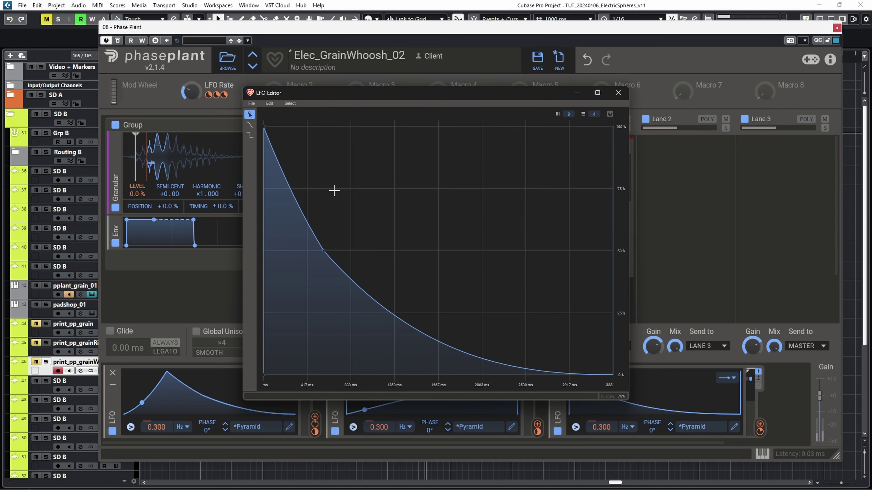
{"action": "left_click_drag", "start_coordinate": [325, 257], "coordinate": [391, 259]}
{"action": "left_click_drag", "start_coordinate": [477, 289], "coordinate": [371, 340]}
{"action": "left_click_drag", "start_coordinate": [332, 186], "coordinate": [332, 181]}
{"action": "left_click_drag", "start_coordinate": [373, 337], "coordinate": [359, 296]}
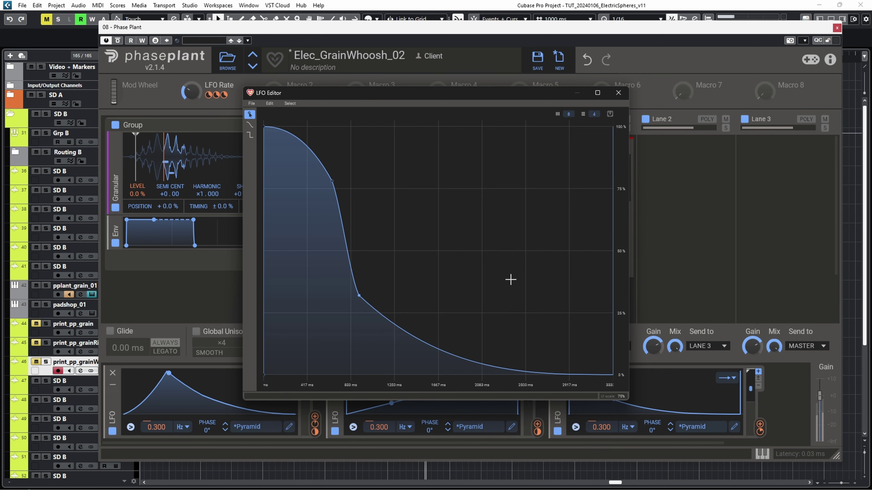
{"action": "left_click", "coordinate": [626, 95]}
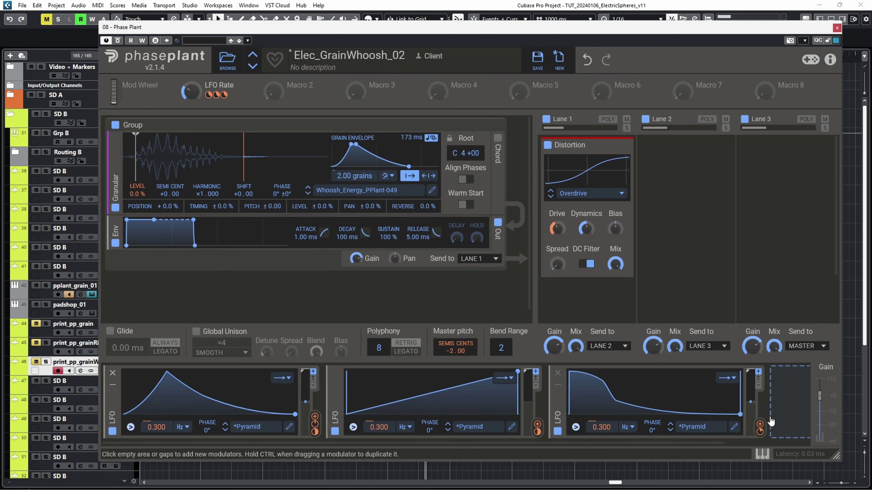
- Adjust the third LFO's amount on the master pitch and increase the Granular generator's number of grains
{"action": "left_click_drag", "start_coordinate": [760, 425], "coordinate": [455, 347]}
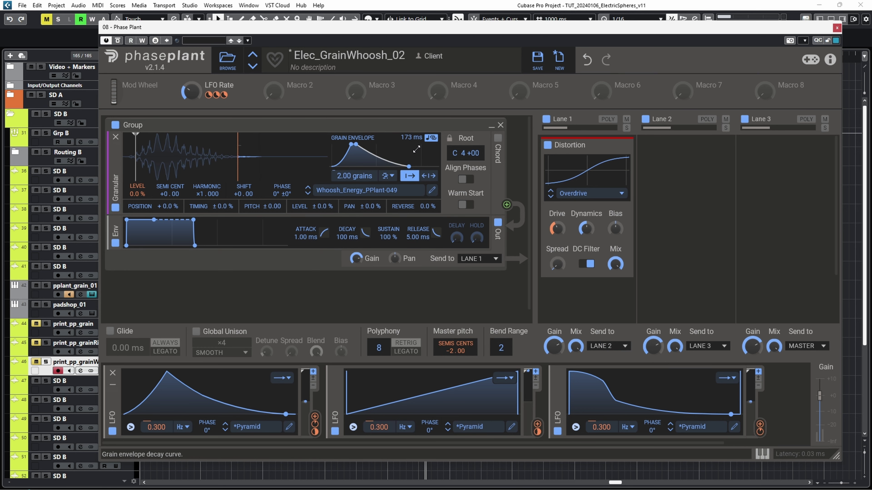
{"action": "left_click_drag", "start_coordinate": [354, 175], "coordinate": [354, 162]}
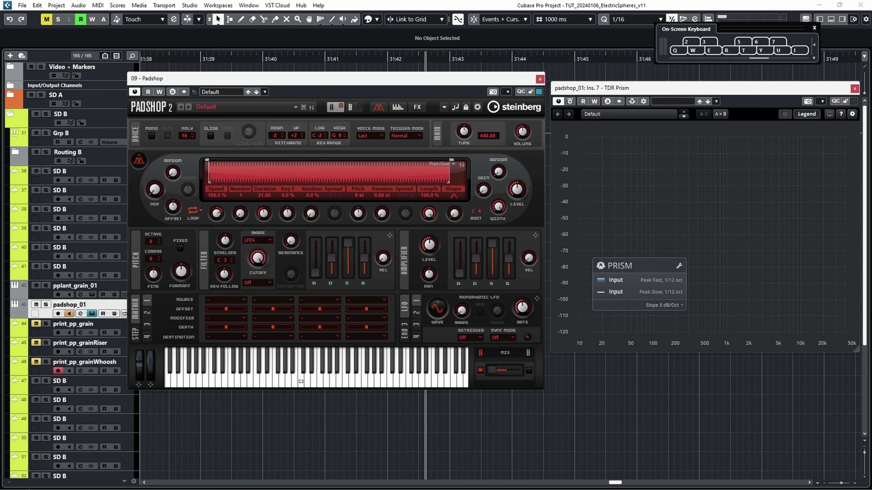
- Play a note on the padshop_01 track to audition Padshop's Default patch
{"action": "key", "text": "q"}
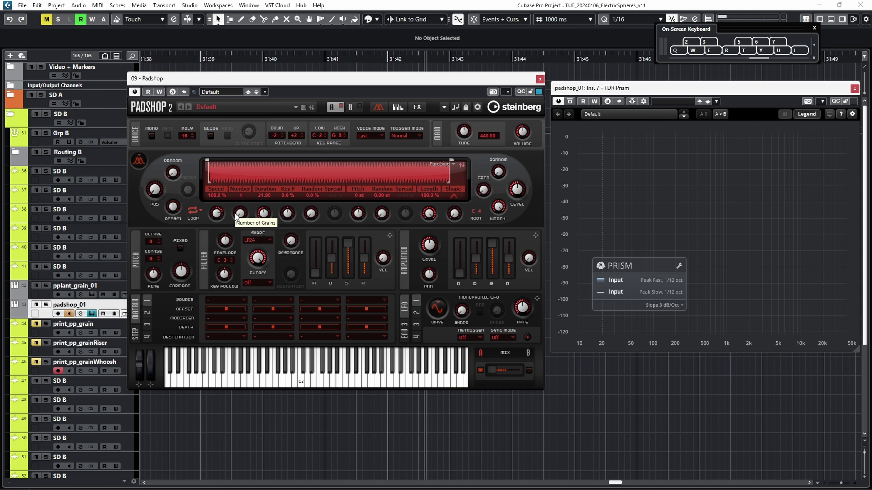
- Increase Padshop's number of grains to 2 and lower the playback speed to 44% while auditioning a note
{"action": "key", "text": "q"}
{"action": "left_click_drag", "start_coordinate": [239, 218], "coordinate": [239, 214]}
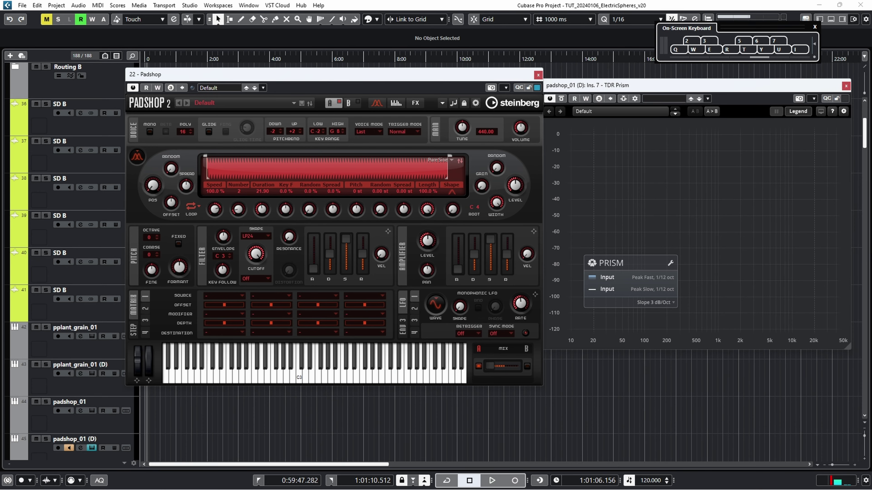
{"action": "key", "text": "q"}
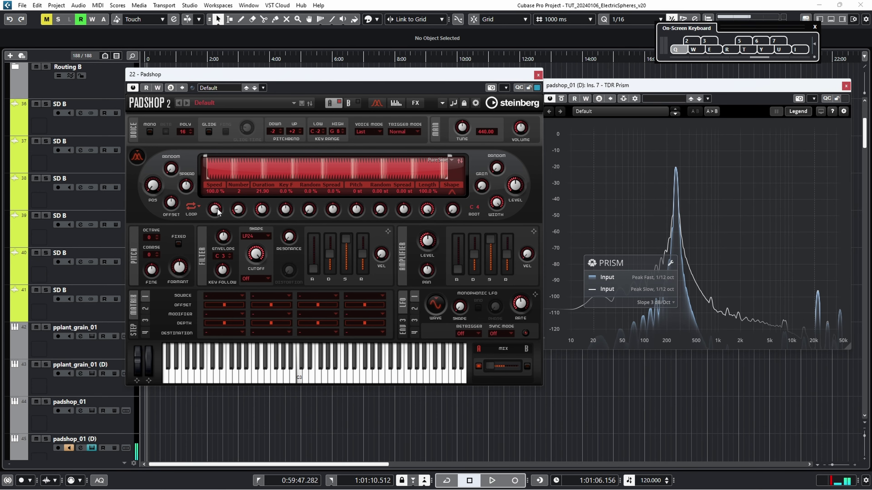
{"action": "left_click_drag", "start_coordinate": [215, 209], "coordinate": [213, 220]}
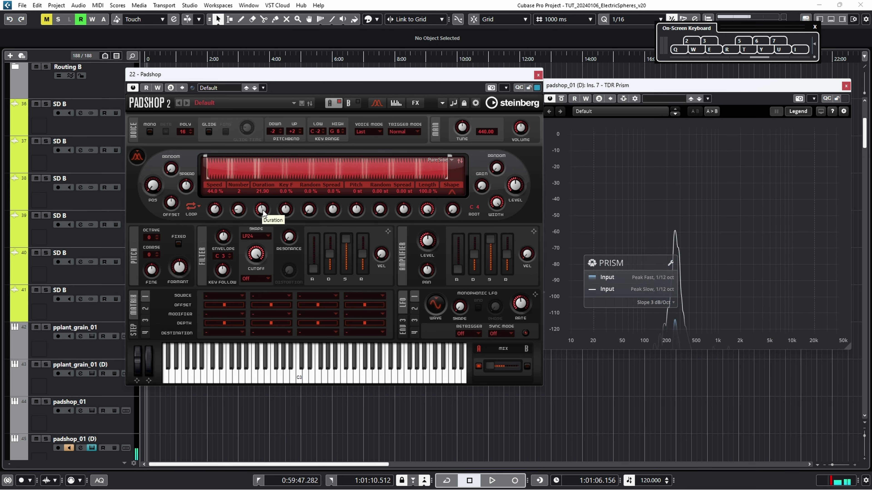
- Shorten the grain duration and raise the number of grains on the PureSine sample while auditioning repeated notes
{"action": "key", "text": "q"}
{"action": "left_click_drag", "start_coordinate": [263, 211], "coordinate": [261, 214]}
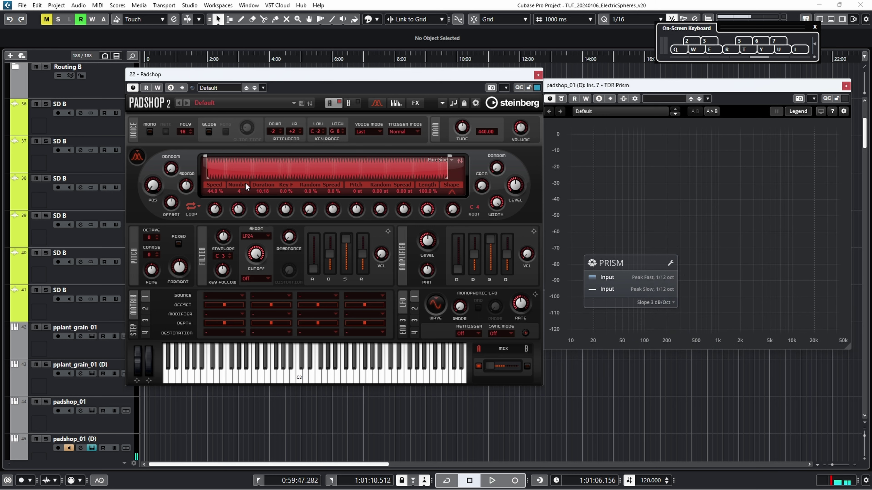
{"action": "key", "text": "q"}
{"action": "mouse_move", "coordinate": [236, 213]}
{"action": "left_mouse_down"}
{"action": "mouse_move", "coordinate": [240, 200]}
{"action": "mouse_move", "coordinate": [255, 217]}
{"action": "mouse_move", "coordinate": [233, 225]}
{"action": "mouse_move", "coordinate": [253, 159]}
{"action": "left_mouse_up"}
{"action": "key", "text": "q"}
{"action": "key", "text": "q"}
{"action": "key", "text": "q"}
{"action": "key", "text": "q"}
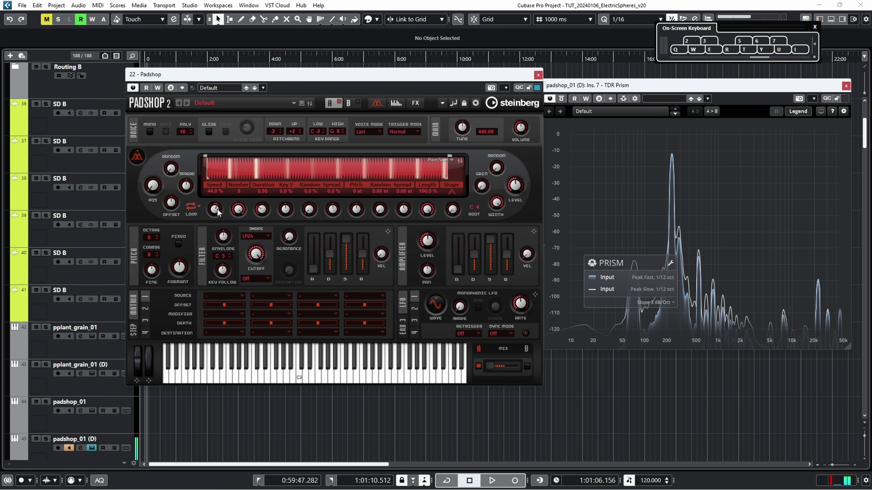
- Lower the playback speed to 38% and audition the resulting grain texture
{"action": "key", "text": "q"}
{"action": "left_click_drag", "start_coordinate": [216, 210], "coordinate": [217, 211]}
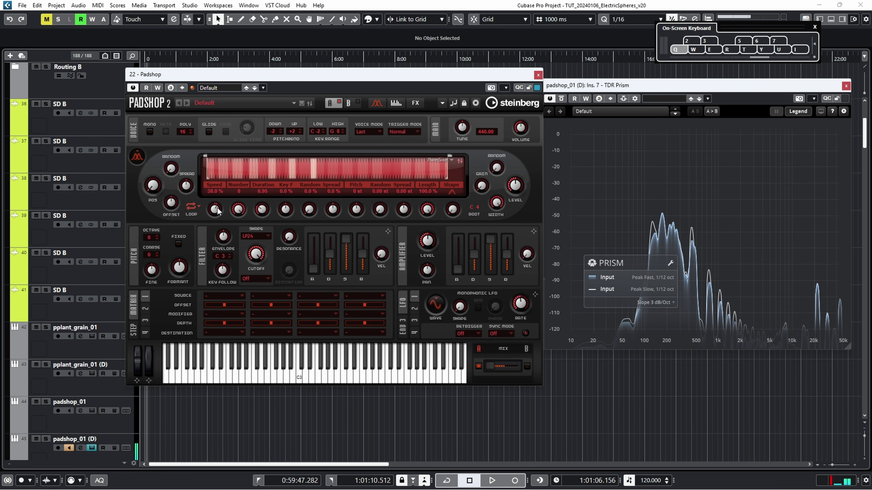
{"action": "key", "text": "q"}
{"action": "scroll", "coordinate": [218, 221], "scroll_direction": "up", "scroll_amount": 12}
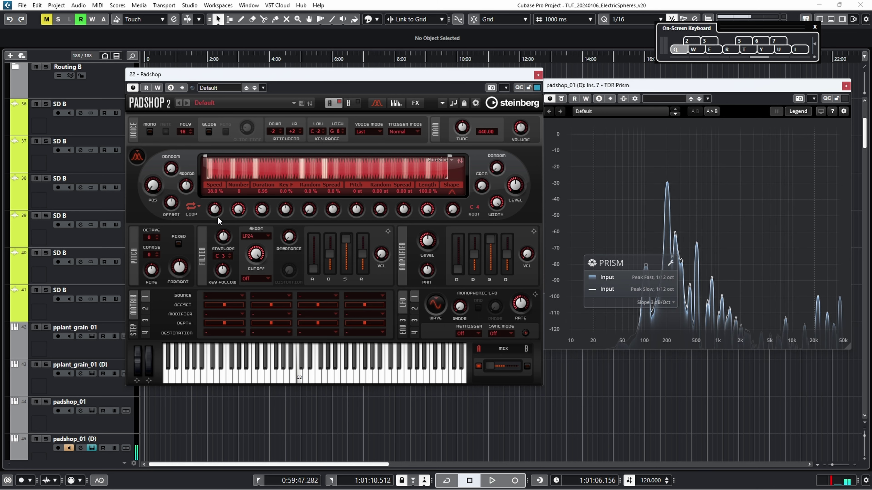
{"action": "key", "text": "q"}
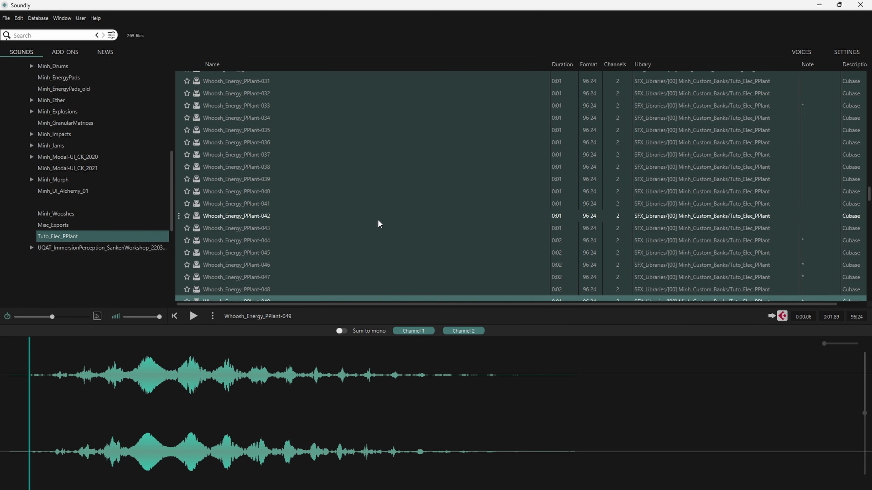
- Audition Hit_Energy_PPlant-71 from Soundly's Tuto_Elec_PPlant folder and load it into Padshop as the sample
{"action": "scroll", "coordinate": [391, 221], "scroll_direction": "up", "scroll_amount": 10}
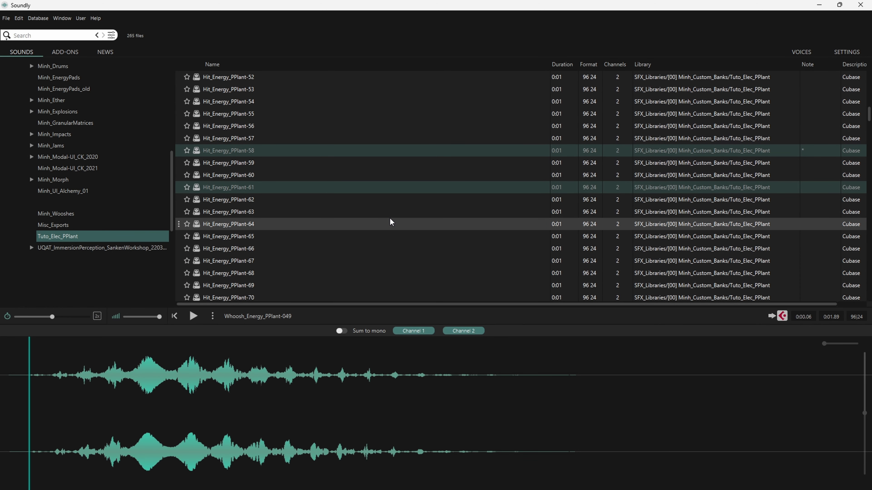
{"action": "left_click", "coordinate": [331, 151]}
{"action": "scroll", "coordinate": [396, 184], "scroll_direction": "down", "scroll_amount": 4}
{"action": "left_click", "coordinate": [391, 169]}
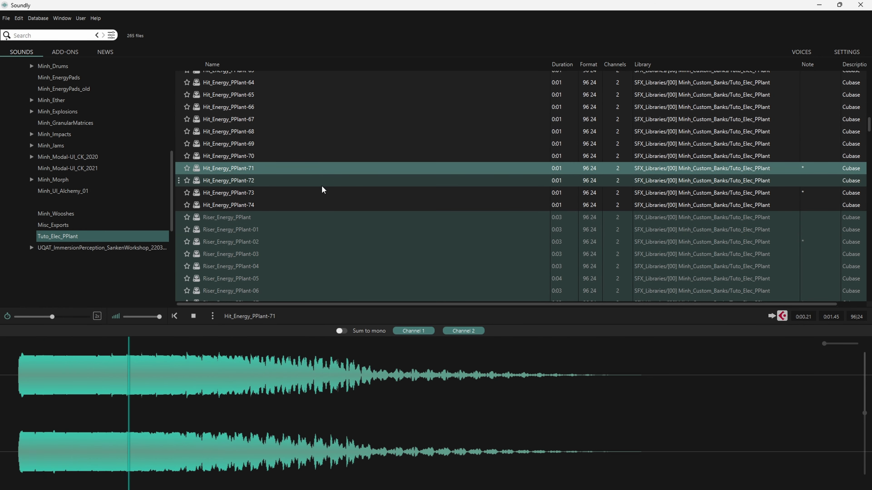
{"action": "left_click", "coordinate": [303, 191]}
{"action": "left_click", "coordinate": [292, 170]}
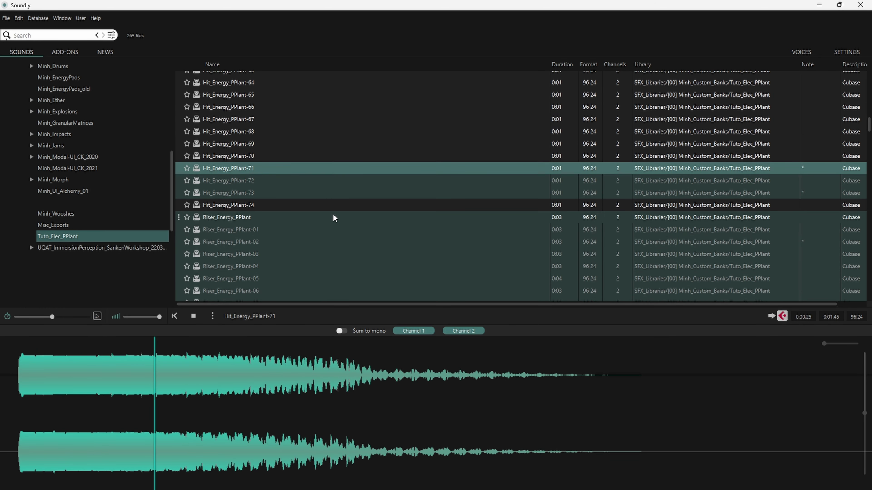
{"action": "left_click", "coordinate": [349, 407]}
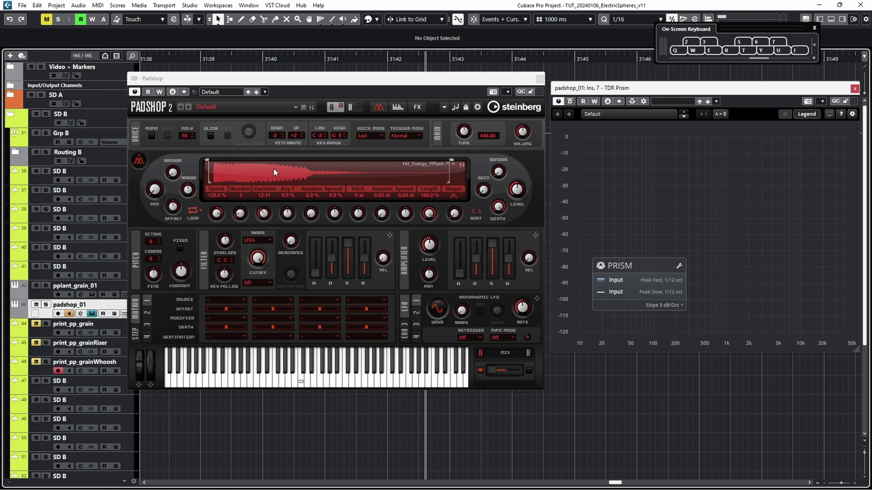
- Set the playback speed to 100% with a grain duration of 74.56, and turn Padshop's sample loop off
{"action": "double_click", "coordinate": [221, 196]}
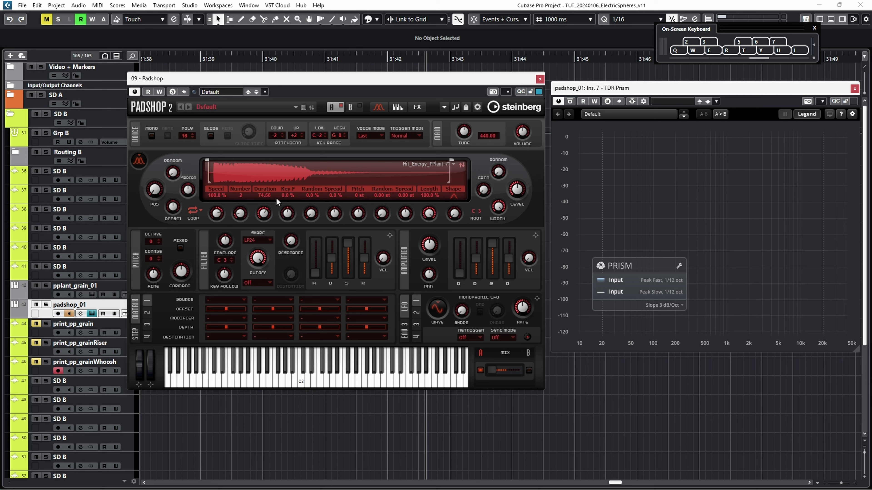
{"action": "key", "text": "q"}
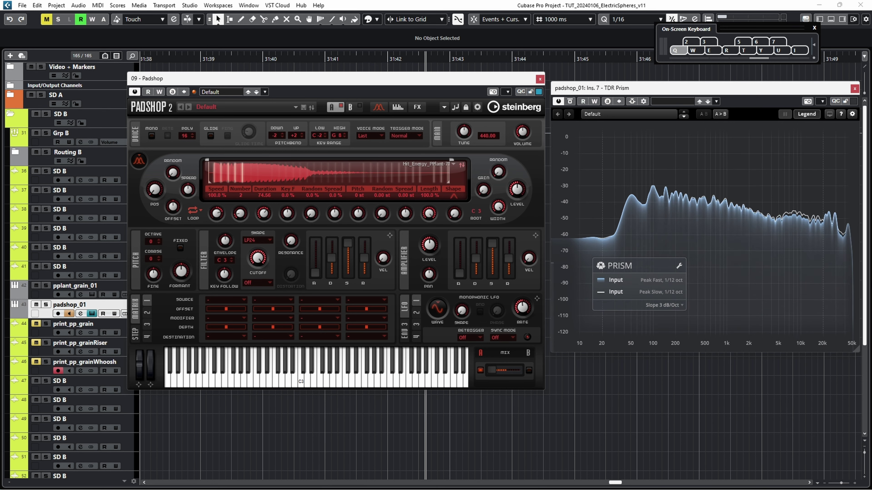
{"action": "left_click", "coordinate": [195, 211]}
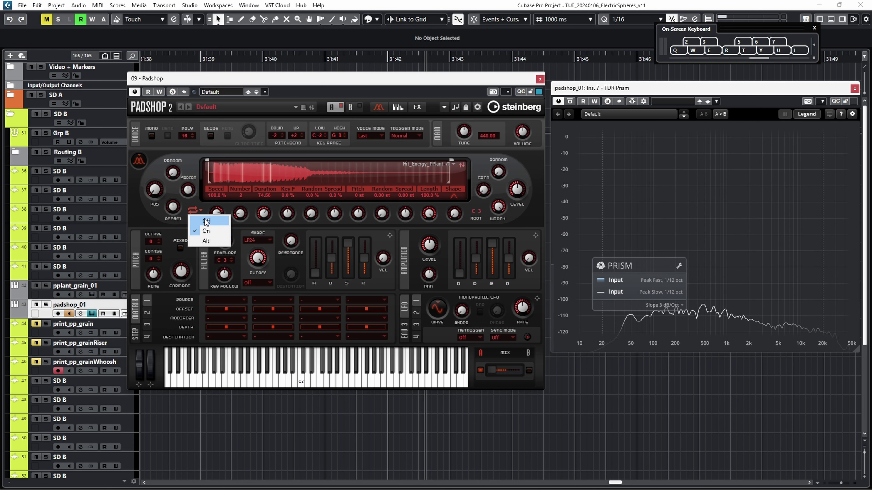
{"action": "left_click", "coordinate": [206, 221]}
{"action": "key", "text": "q"}
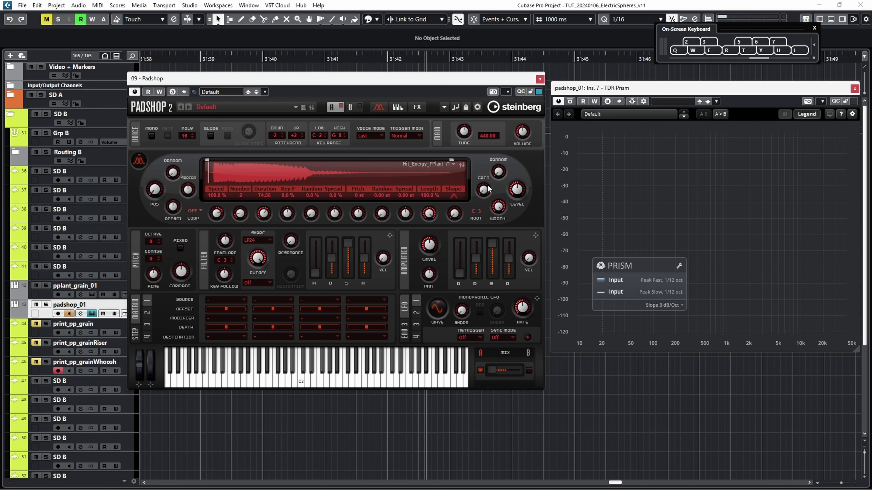
{"action": "key", "text": "q"}
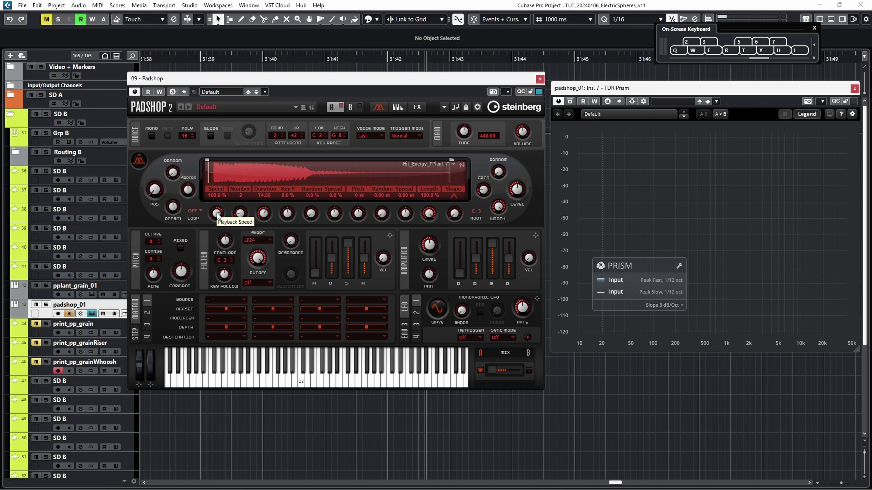
- Try slower playback of the hit, then set the grain duration to 10.56 and the playback speed to 128%
{"action": "key", "text": "q"}
{"action": "left_click_drag", "start_coordinate": [217, 217], "coordinate": [217, 225]}
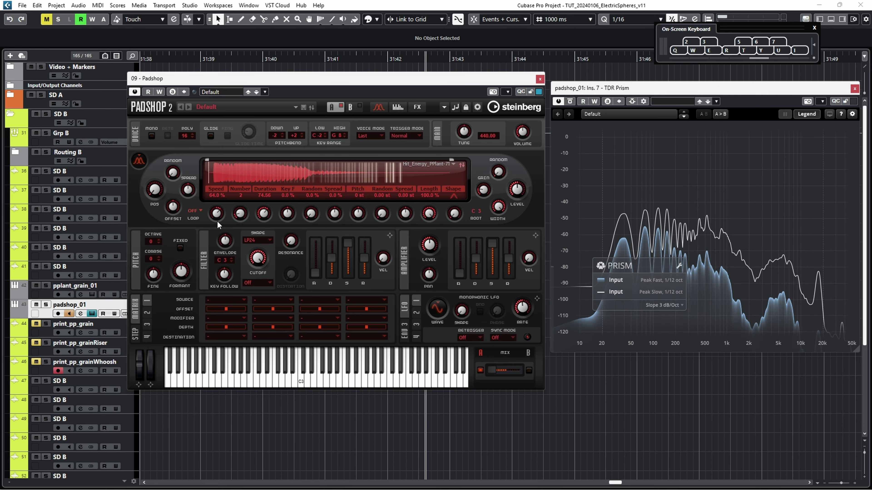
{"action": "key", "text": "q"}
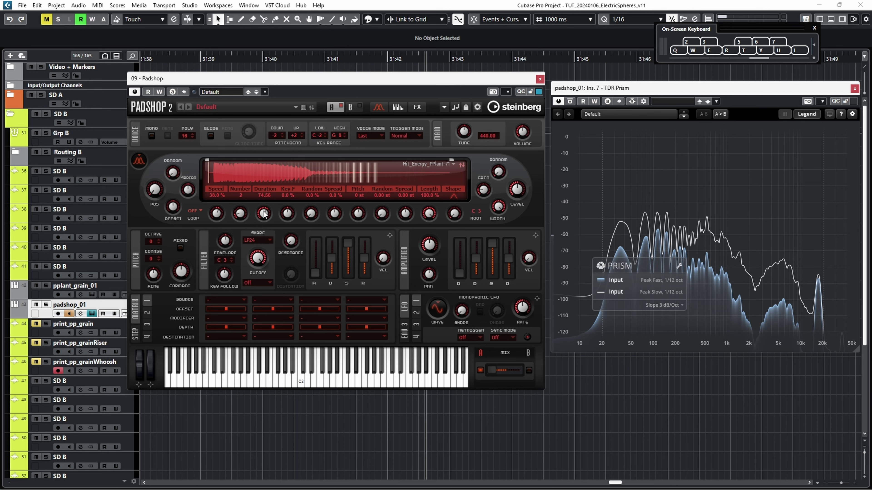
{"action": "left_click_drag", "start_coordinate": [263, 214], "coordinate": [219, 220]}
{"action": "key", "text": "q"}
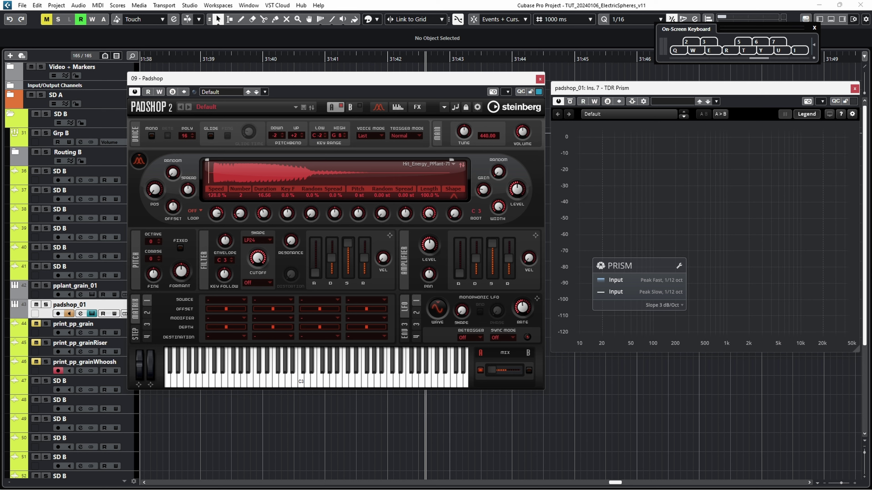
{"action": "key", "text": "q"}
{"action": "key", "text": "q"}
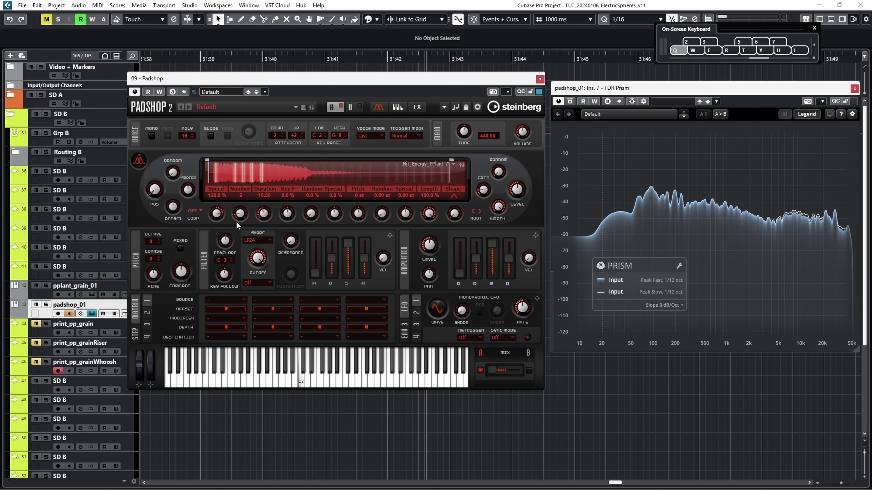
- Set Padshop's playback speed to 54%, the number of grains to 4 and the grain duration to about 44
{"action": "left_click_drag", "start_coordinate": [237, 223], "coordinate": [216, 214]}
{"action": "key", "text": "q"}
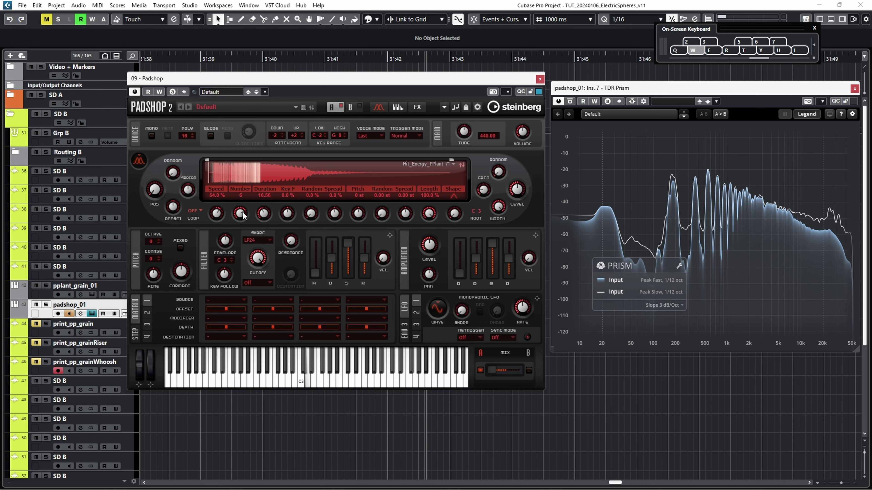
{"action": "left_click_drag", "start_coordinate": [241, 215], "coordinate": [265, 219]}
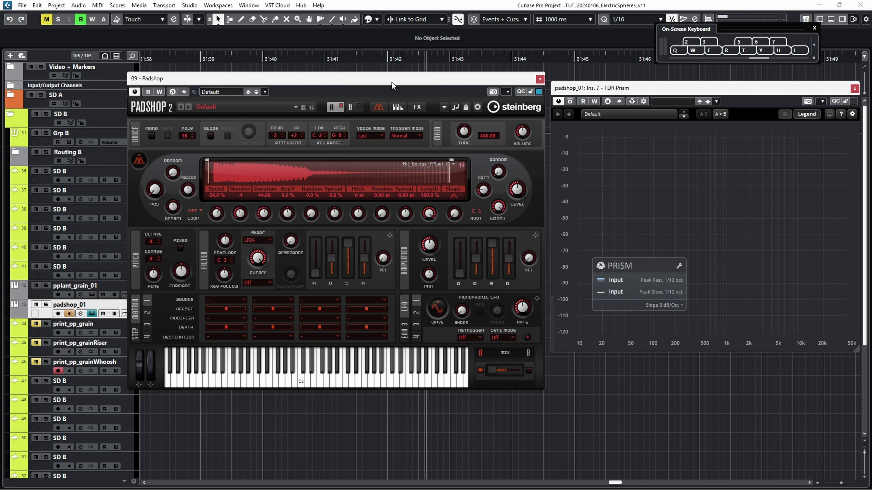
- Record several Padshop hits onto the print_padshop_grainHit track and close the Padshop and TDR Prism windows
{"action": "left_click", "coordinate": [540, 79]}
{"action": "key", "text": "space"}
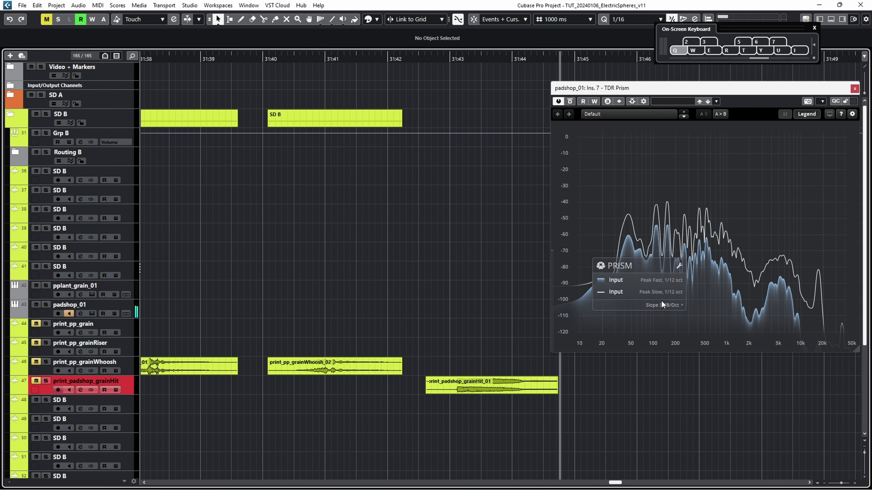
{"action": "scroll", "coordinate": [302, 267], "scroll_direction": "right", "scroll_amount": 5}
{"action": "key", "text": "q"}
{"action": "scroll", "coordinate": [290, 264], "scroll_direction": "down", "scroll_amount": 2}
{"action": "scroll", "coordinate": [290, 267], "scroll_direction": "down", "scroll_amount": 1}
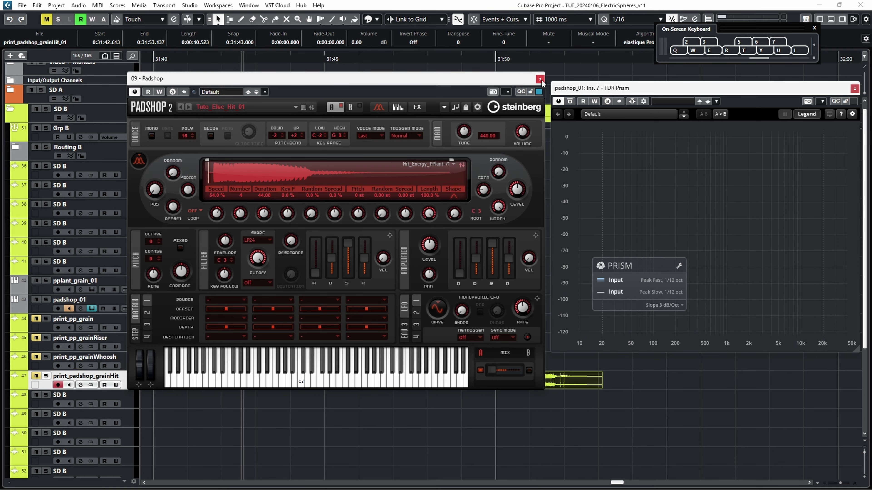
{"action": "left_click", "coordinate": [540, 79]}
{"action": "left_click", "coordinate": [854, 89]}
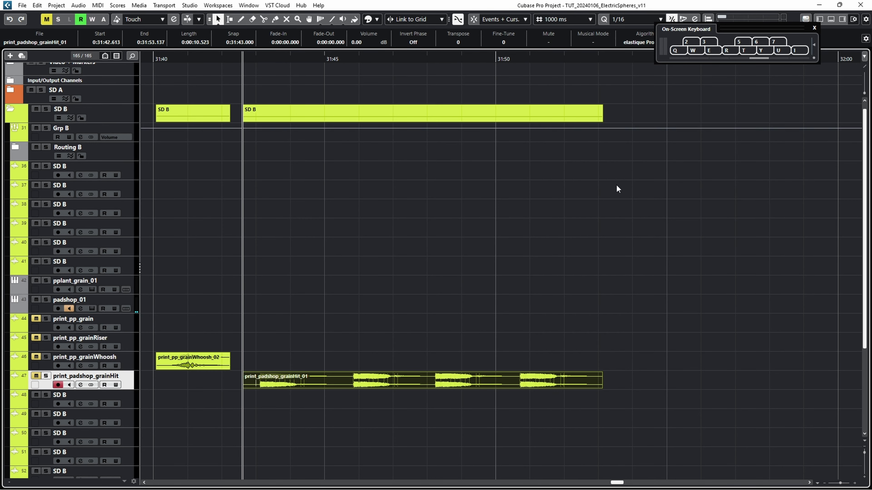
- Load the Hit_Energy_PPlant-71 sample into the Granular generator of Phase Plant on the pplant_grain_01 track
{"action": "left_click", "coordinate": [92, 290]}
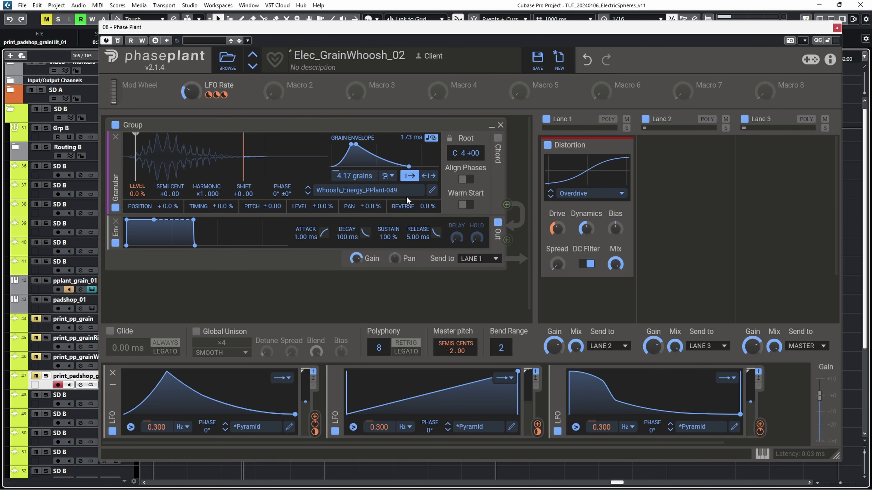
{"action": "left_click", "coordinate": [412, 191]}
{"action": "scroll", "coordinate": [665, 248], "scroll_direction": "up", "scroll_amount": 2}
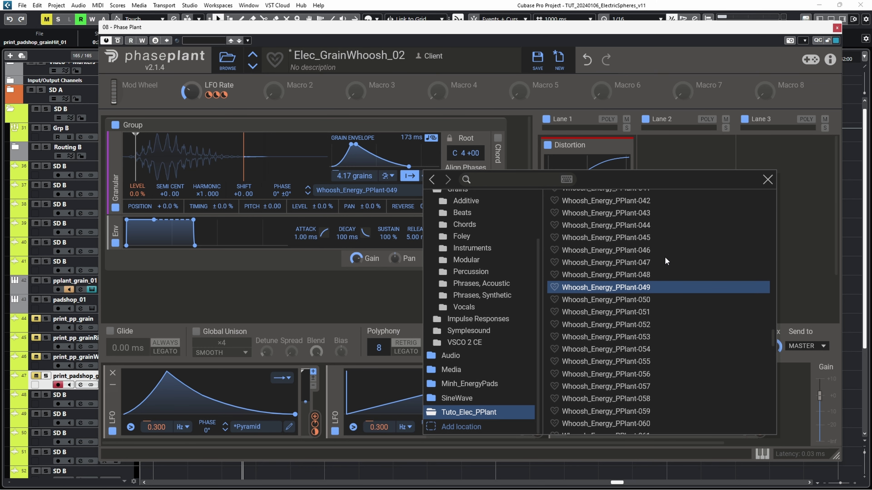
{"action": "scroll", "coordinate": [631, 278], "scroll_direction": "up", "scroll_amount": 20}
{"action": "left_click", "coordinate": [632, 282]}
{"action": "left_click", "coordinate": [768, 179]}
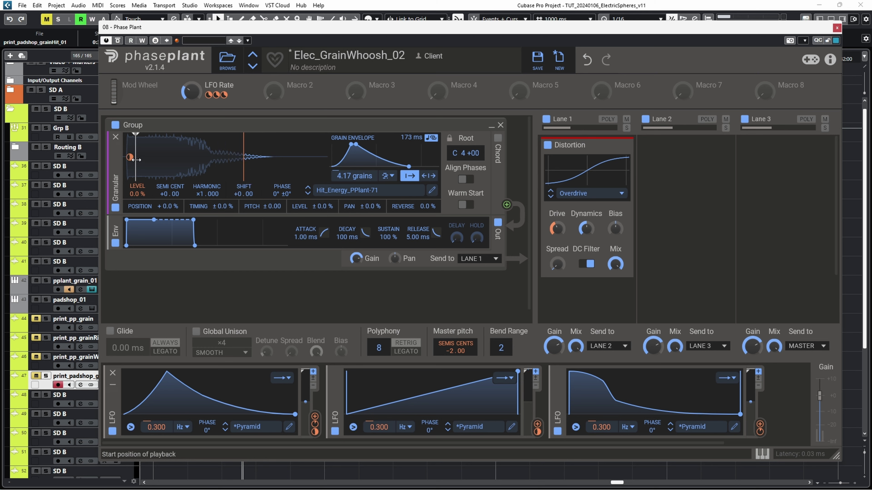
- Disable the first and third LFOs and reset the Granular generator's level to 100%
{"action": "left_click", "coordinate": [112, 432]}
{"action": "left_click", "coordinate": [557, 431]}
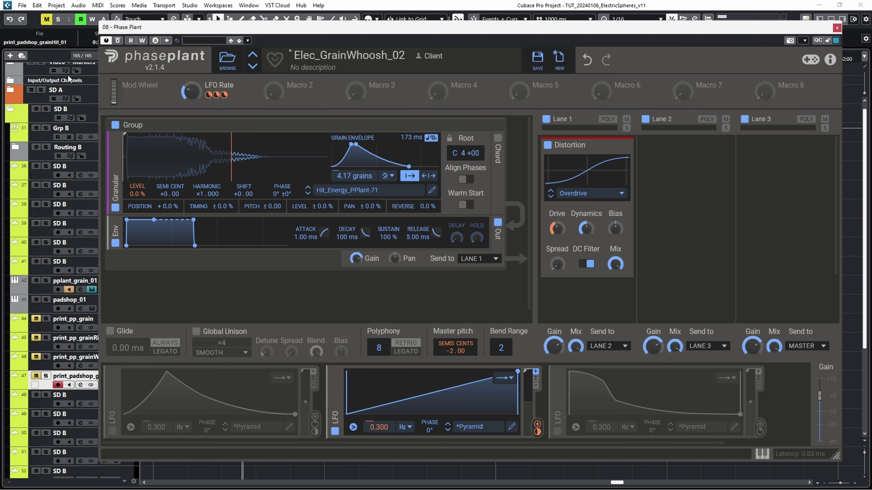
{"action": "double_click", "coordinate": [138, 195]}
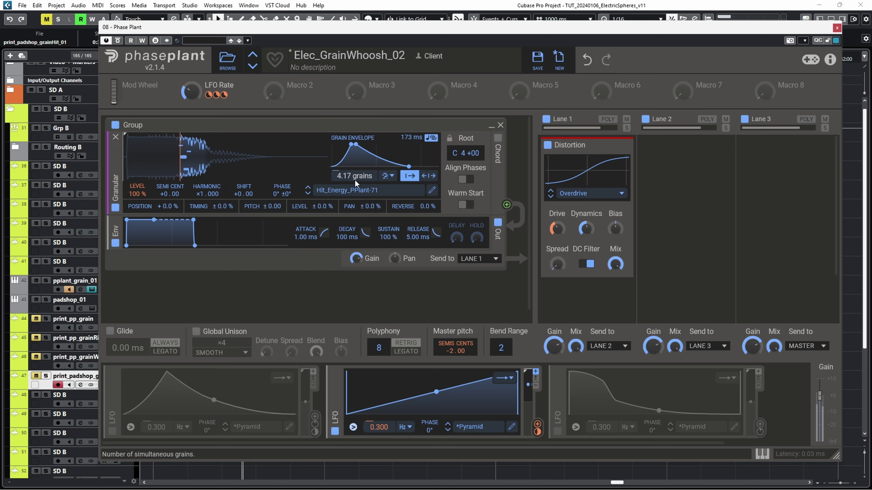
- Set the Granular generator to 6.34 grains with a grain length of 336 ms
{"action": "left_click_drag", "start_coordinate": [355, 180], "coordinate": [364, 177]}
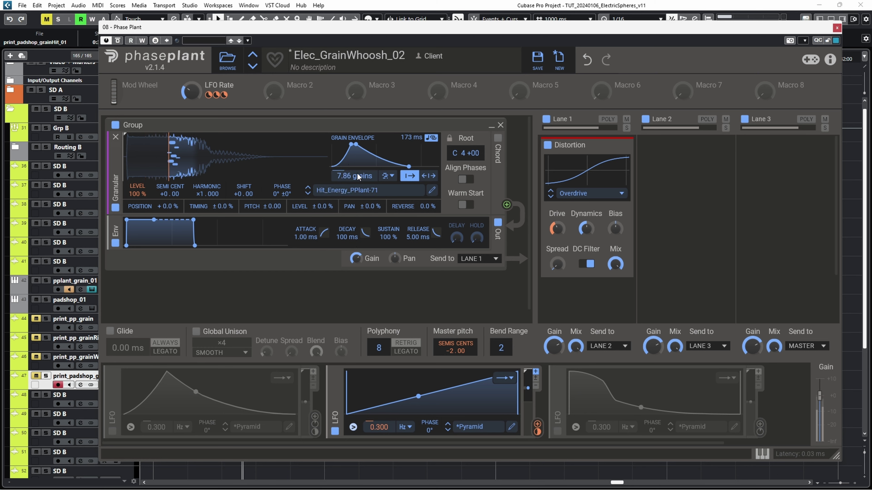
{"action": "left_click_drag", "start_coordinate": [357, 175], "coordinate": [357, 179]}
{"action": "left_click_drag", "start_coordinate": [411, 138], "coordinate": [411, 134]}
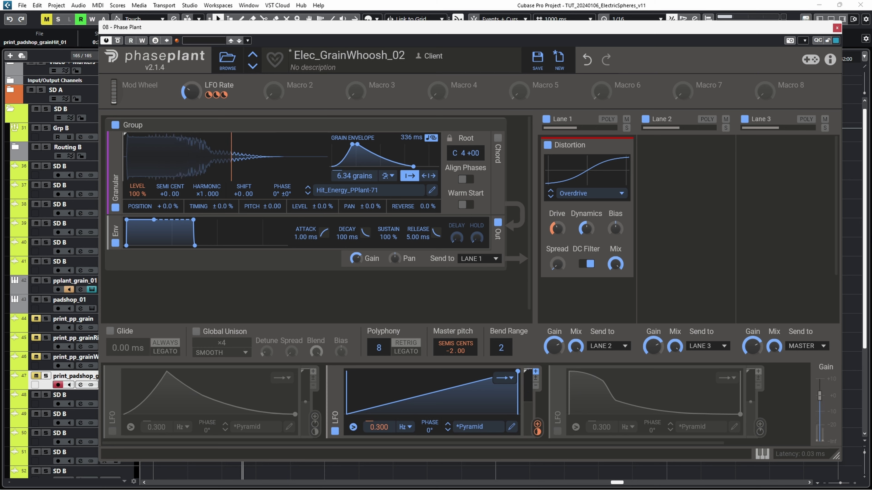
- Close Phase Plant and record its granular hit onto the print_pp_grainhit track
{"action": "left_click", "coordinate": [837, 28]}
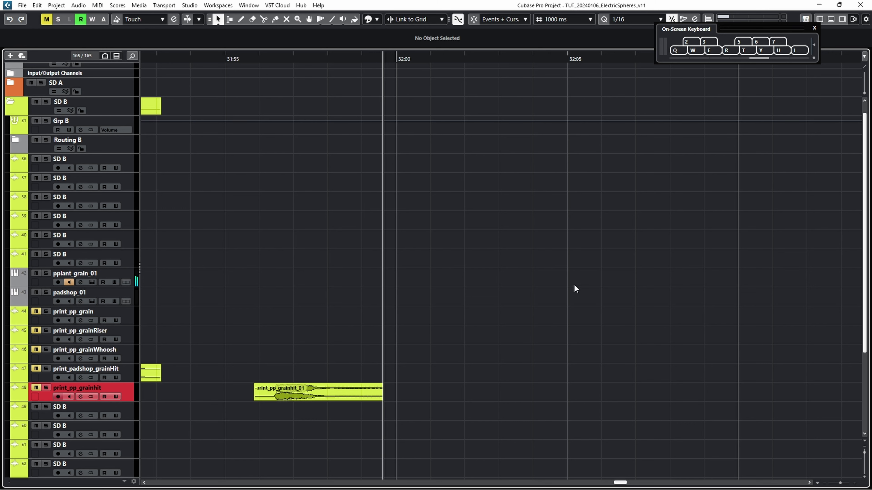
{"action": "scroll", "coordinate": [487, 312], "scroll_direction": "down", "scroll_amount": 4}
{"action": "scroll", "coordinate": [487, 312], "scroll_direction": "up", "scroll_amount": 1}
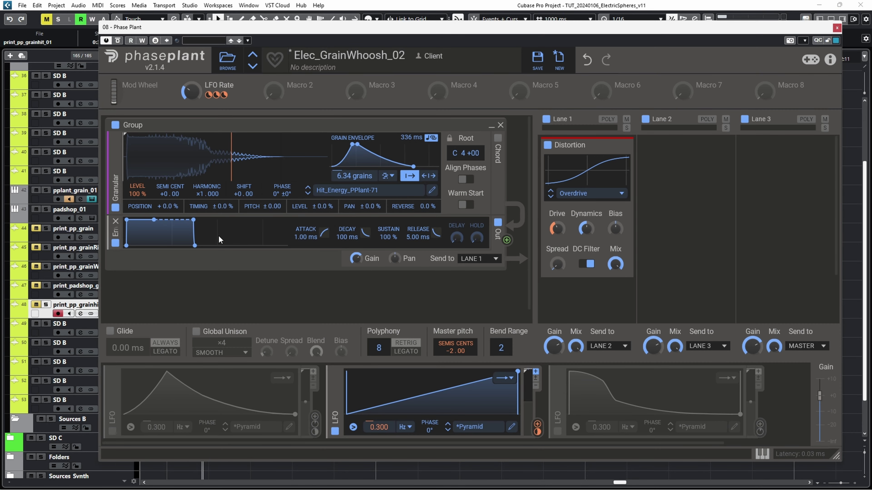
- Remove the LFO Rate macro's modulation from the second LFO's rate and set that rate to 0.351 Hz
{"action": "left_click_drag", "start_coordinate": [380, 432], "coordinate": [379, 432]}
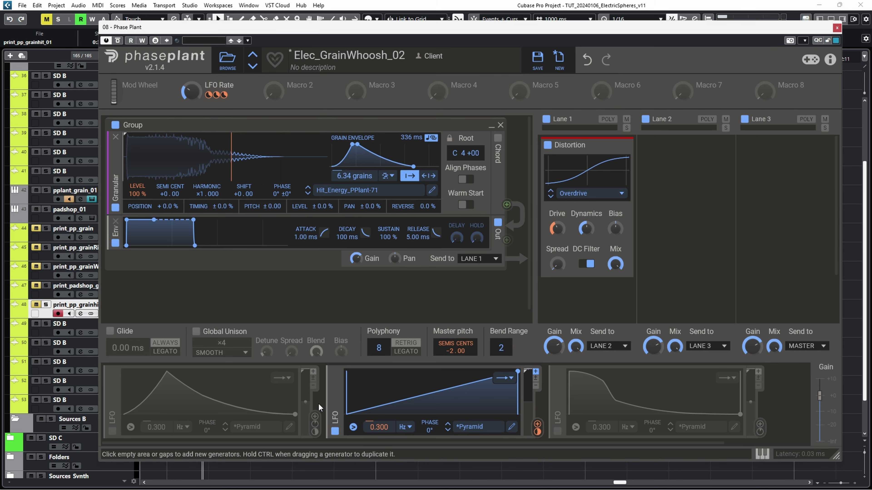
{"action": "double_click", "coordinate": [379, 437]}
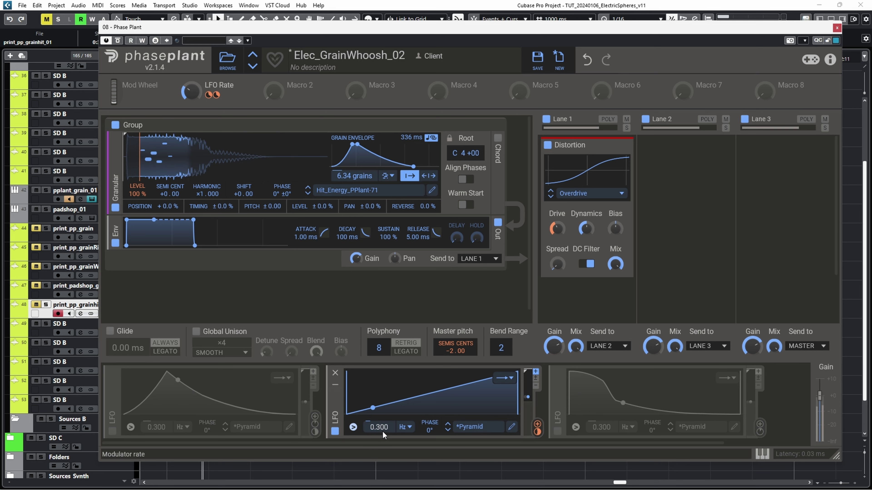
{"action": "left_click_drag", "start_coordinate": [383, 429], "coordinate": [383, 410]}
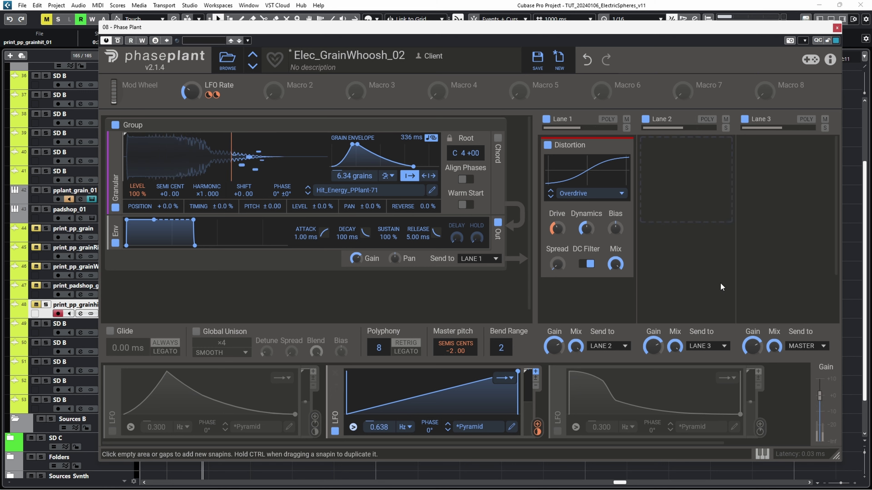
{"action": "left_click_drag", "start_coordinate": [537, 431], "coordinate": [537, 429]}
{"action": "left_click_drag", "start_coordinate": [380, 428], "coordinate": [381, 431]}
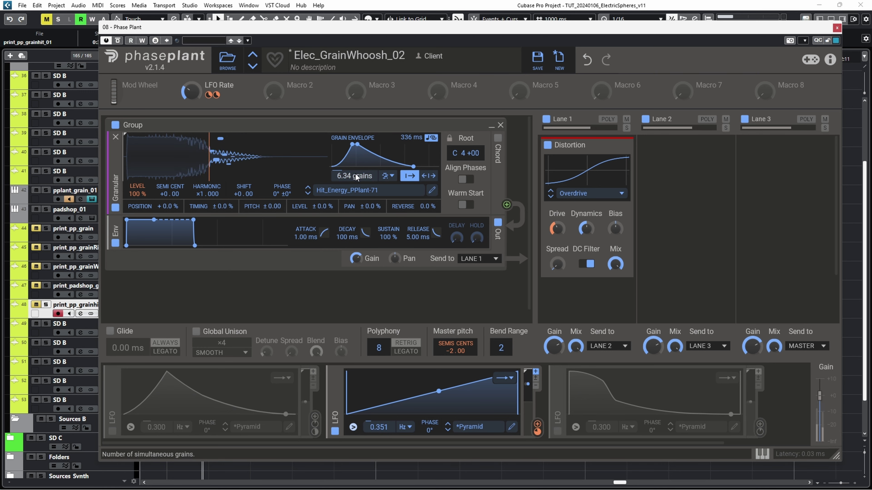
- Widen the hold shelf of the grain envelope and set the Granular generator to 6.17 grains
{"action": "left_click_drag", "start_coordinate": [356, 174], "coordinate": [375, 144]}
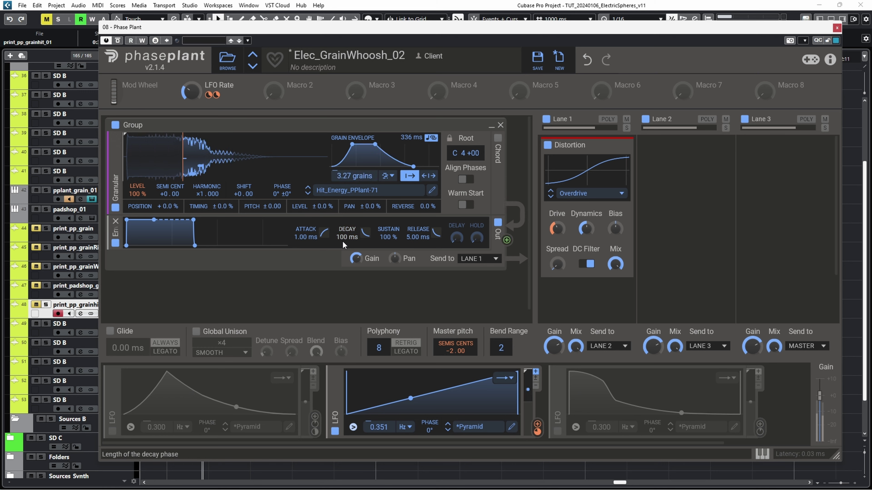
{"action": "left_click_drag", "start_coordinate": [353, 180], "coordinate": [353, 173]}
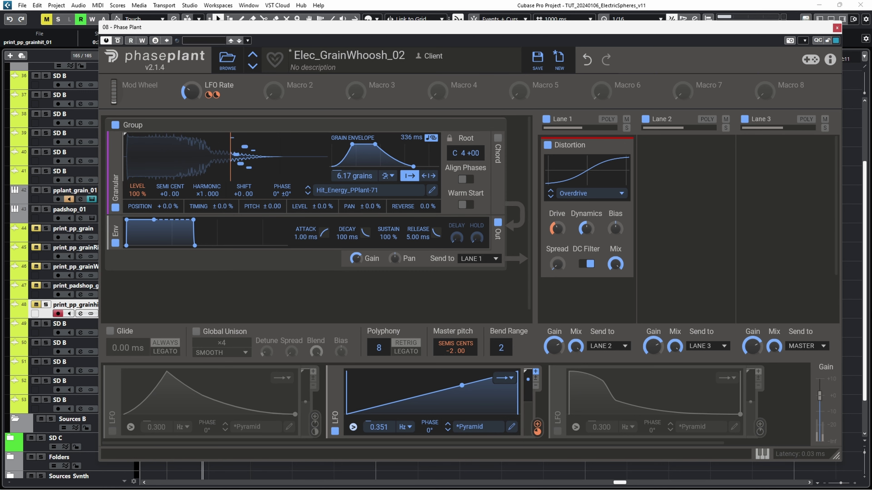
- Close Phase Plant and record the adjusted granular hit onto the print_pp_grainhit track after the existing clip
{"action": "left_click", "coordinate": [838, 28]}
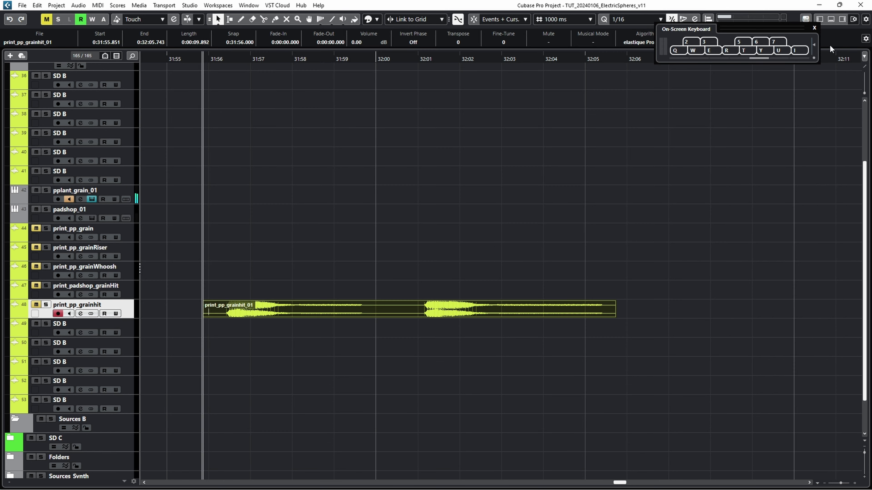
{"action": "left_click", "coordinate": [737, 319]}
{"action": "key", "text": "KP_Multiply"}
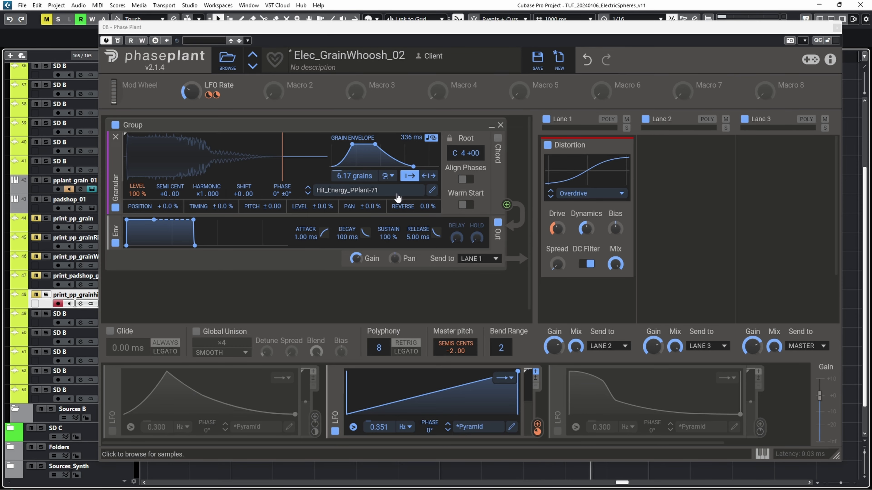
- Load the Hit_Energy_PPlant-58 sample into the Granular generator and set the second LFO's rate to 0.366 Hz, closing the plug-in window
{"action": "left_click", "coordinate": [398, 197]}
{"action": "scroll", "coordinate": [635, 291], "scroll_direction": "up", "scroll_amount": 5}
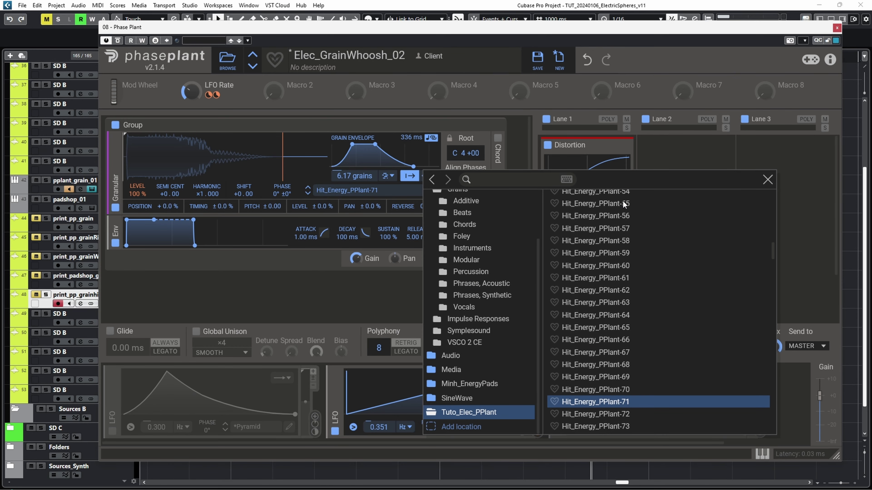
{"action": "left_click", "coordinate": [625, 243]}
{"action": "left_click", "coordinate": [767, 179]}
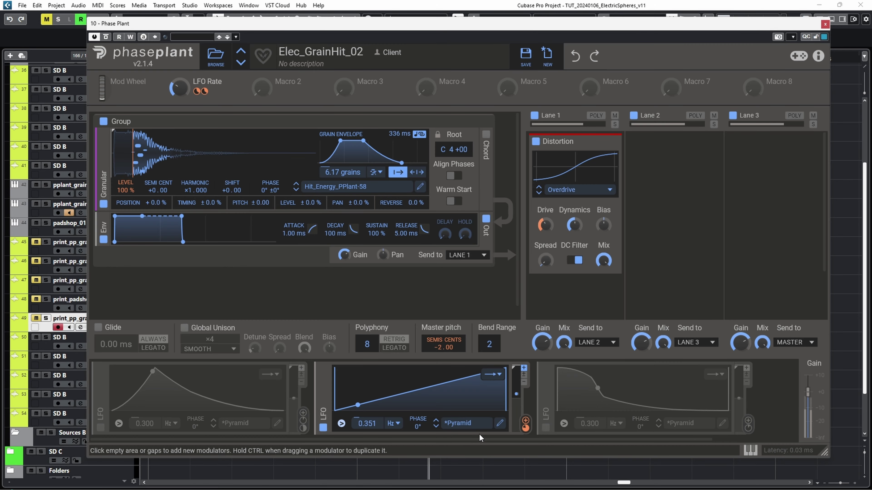
{"action": "mouse_move", "coordinate": [367, 424]}
{"action": "left_mouse_down"}
{"action": "mouse_move", "coordinate": [367, 402]}
{"action": "mouse_move", "coordinate": [368, 445]}
{"action": "mouse_move", "coordinate": [367, 423]}
{"action": "left_mouse_up"}
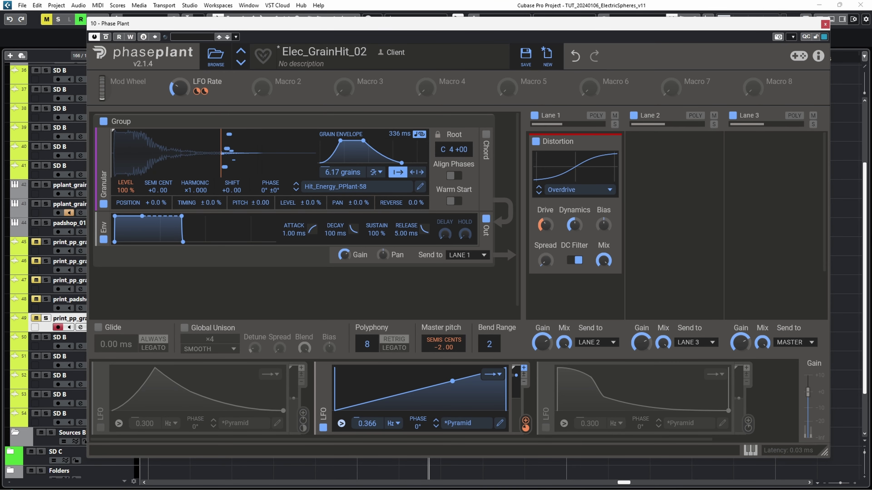
{"action": "left_click", "coordinate": [825, 24]}
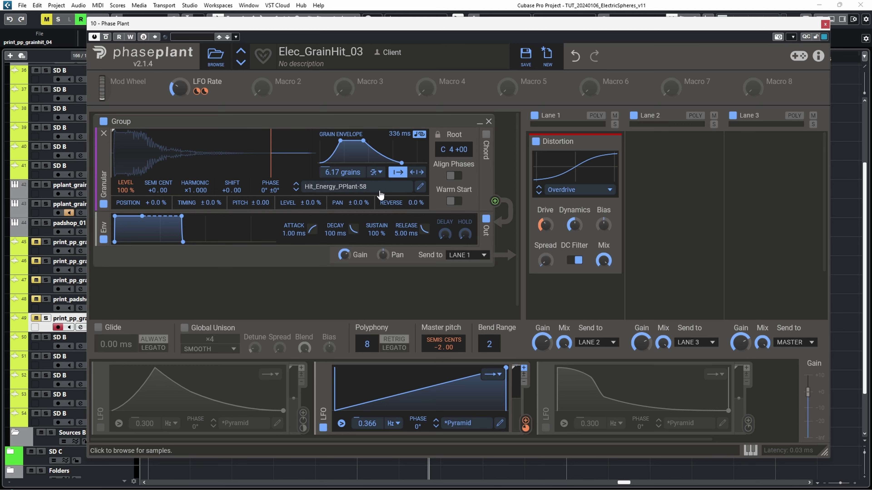
- Switch to Soundly and bring Whoosh_Energy_PPlant-014 from the Tuto_Elec_PPlant folder into Phase Plant's Granular generator
{"action": "left_click", "coordinate": [357, 187]}
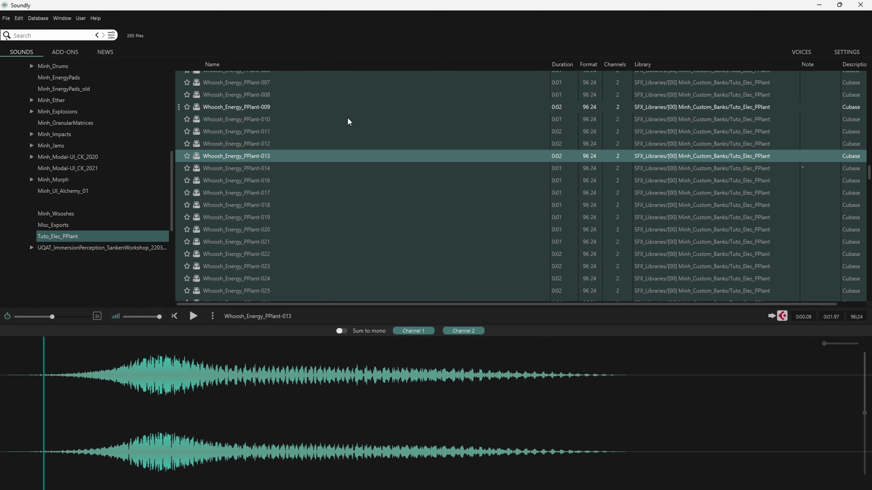
{"action": "left_click", "coordinate": [351, 168]}
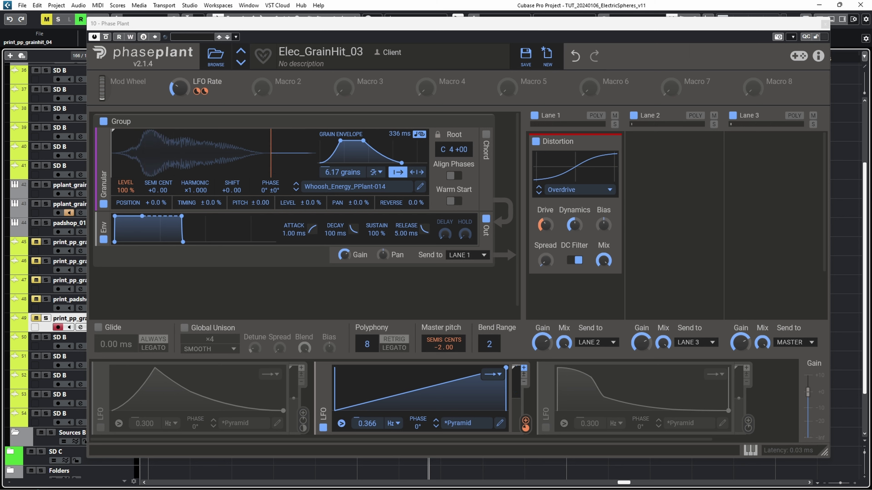
- Save the current Phase Plant patch as a preset named Elec_GrainWhoosh_03
{"action": "left_click", "coordinate": [526, 56]}
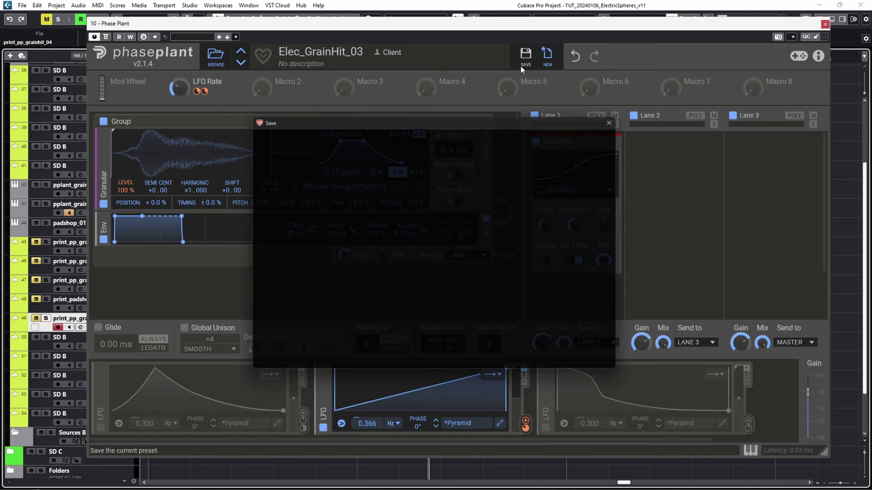
{"action": "left_click_drag", "start_coordinate": [376, 320], "coordinate": [436, 321]}
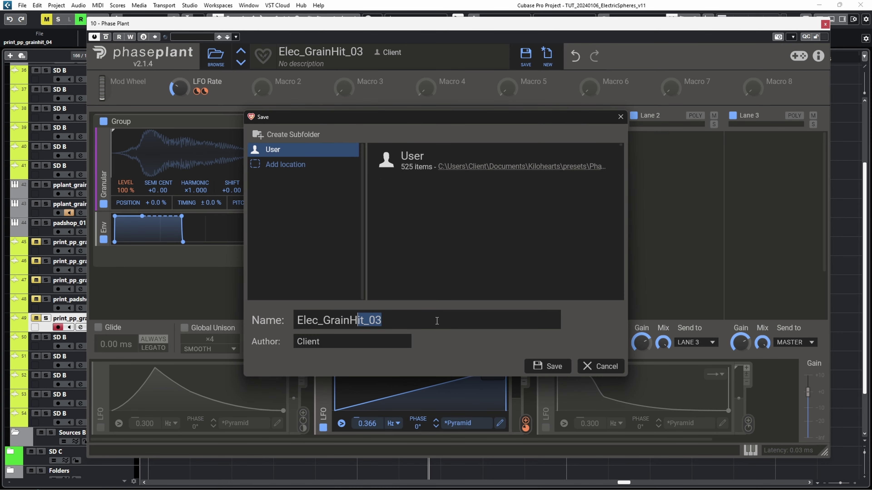
{"action": "type", "text": "Whoosh_03"}
{"action": "key", "text": "Return"}
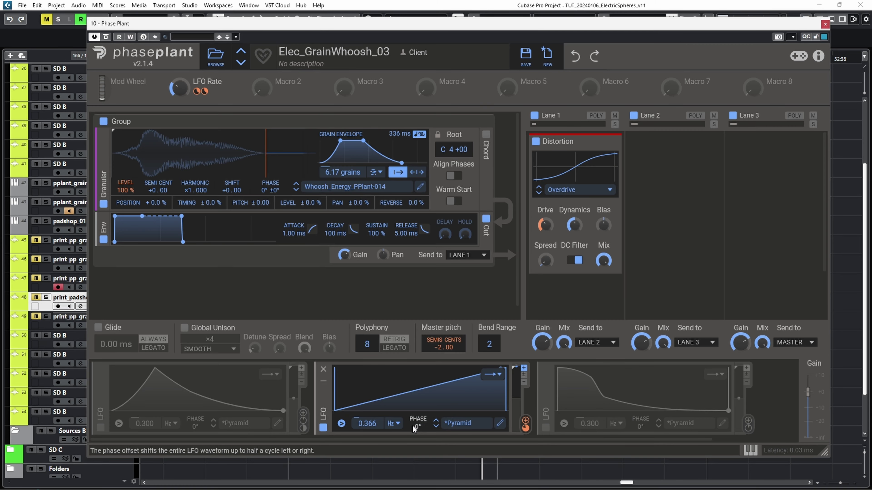
- Set the second LFO's rate to 0.572 Hz and the Granular generator's level to 0.0%
{"action": "left_click_drag", "start_coordinate": [371, 425], "coordinate": [371, 429]}
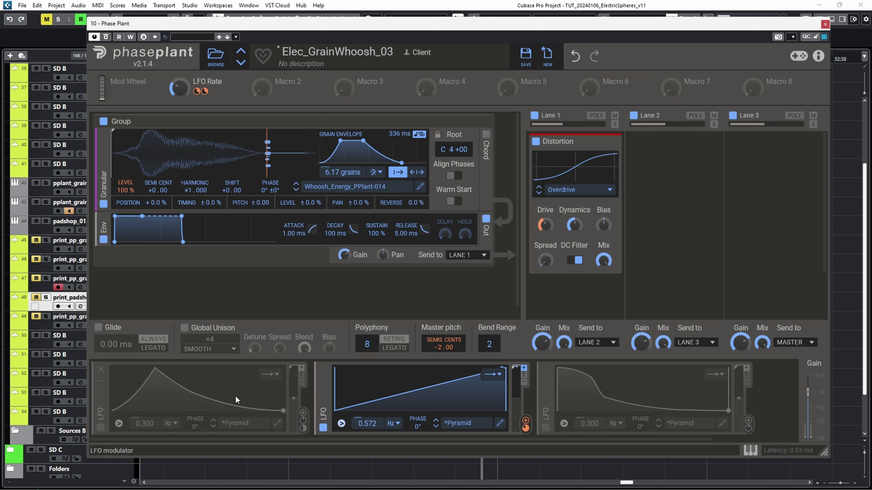
{"action": "left_click_drag", "start_coordinate": [127, 191], "coordinate": [127, 227]}
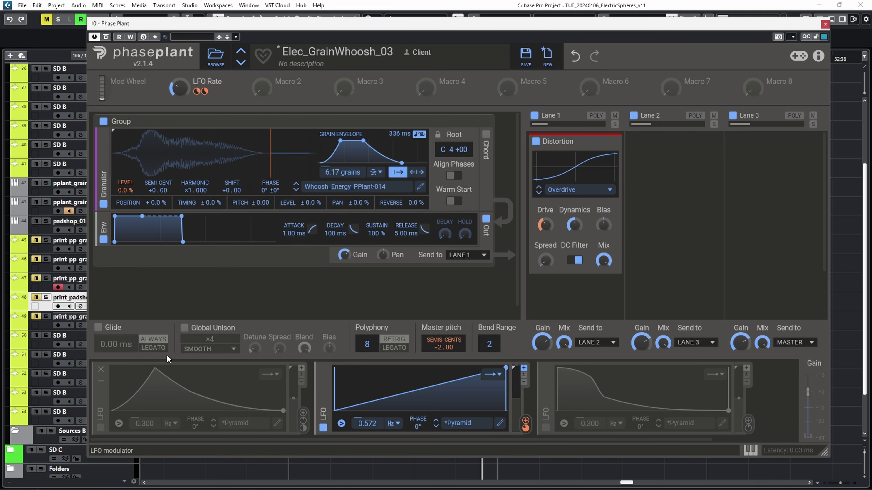
- Enable the first LFO and sharpen its peak with a point at about 50% on the rise and one at about 63% on the fall
{"action": "left_click", "coordinate": [99, 427]}
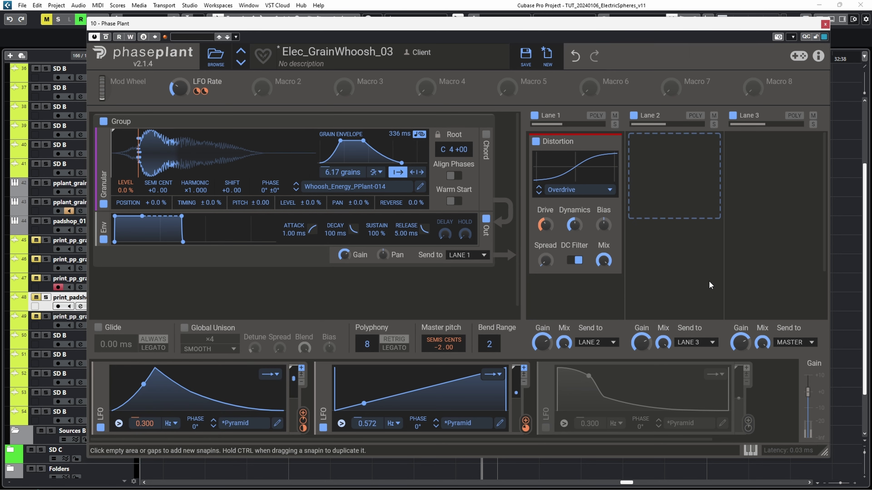
{"action": "left_click", "coordinate": [277, 423]}
{"action": "left_click_drag", "start_coordinate": [315, 263], "coordinate": [290, 243]}
{"action": "left_click_drag", "start_coordinate": [425, 271], "coordinate": [385, 218]}
{"action": "double_click", "coordinate": [288, 247]}
{"action": "left_click_drag", "start_coordinate": [307, 251], "coordinate": [325, 253]}
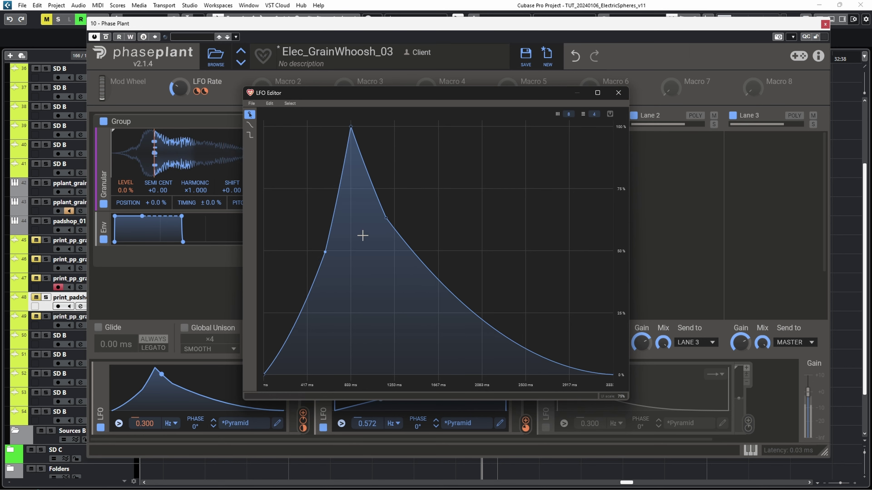
{"action": "left_click", "coordinate": [618, 93]}
- Enable the third LFO with a modulation of about -12.92 on the master pitch, and set the master pitch to +3.00
{"action": "left_click", "coordinate": [545, 428]}
{"action": "left_click_drag", "start_coordinate": [748, 424], "coordinate": [444, 379]}
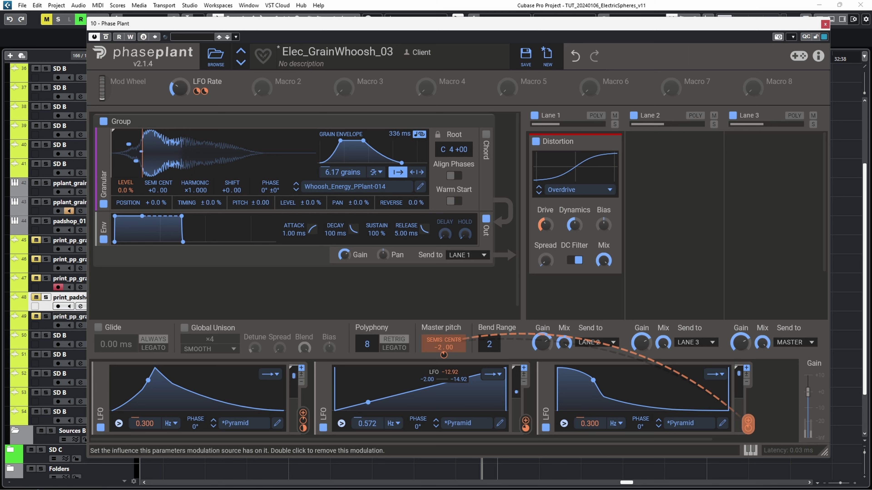
{"action": "mouse_move", "coordinate": [435, 348]}
{"action": "left_mouse_down"}
{"action": "mouse_move", "coordinate": [435, 334]}
{"action": "mouse_move", "coordinate": [435, 344]}
{"action": "left_mouse_up"}
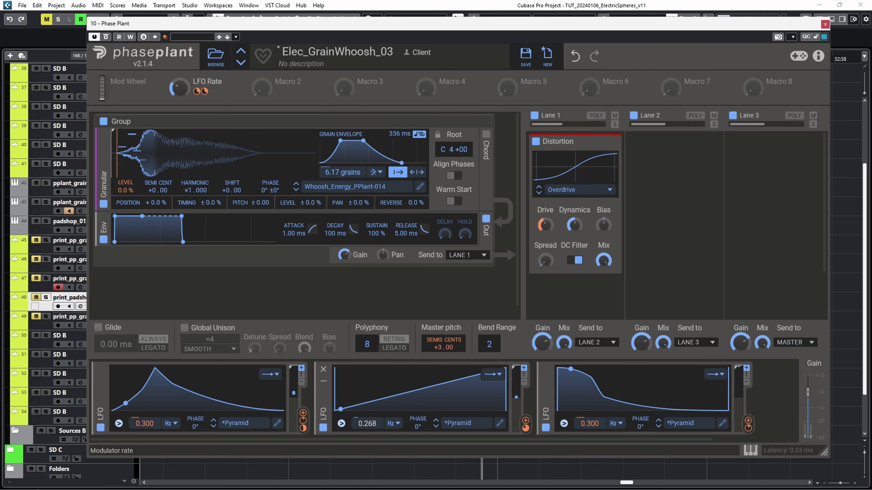
- Set the second LFO's rate to 0.266 Hz and place the Granular playback start just inside the beginning of the sample
{"action": "left_click_drag", "start_coordinate": [367, 424], "coordinate": [367, 423]}
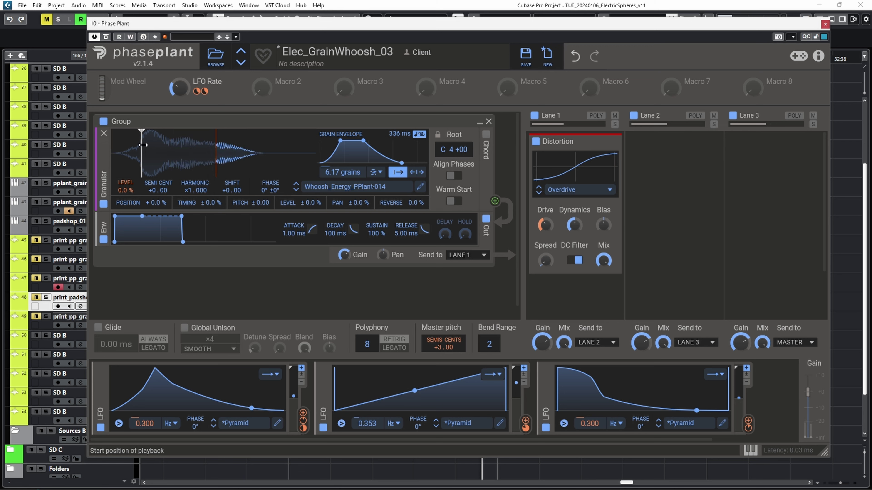
{"action": "left_click_drag", "start_coordinate": [126, 143], "coordinate": [116, 143]}
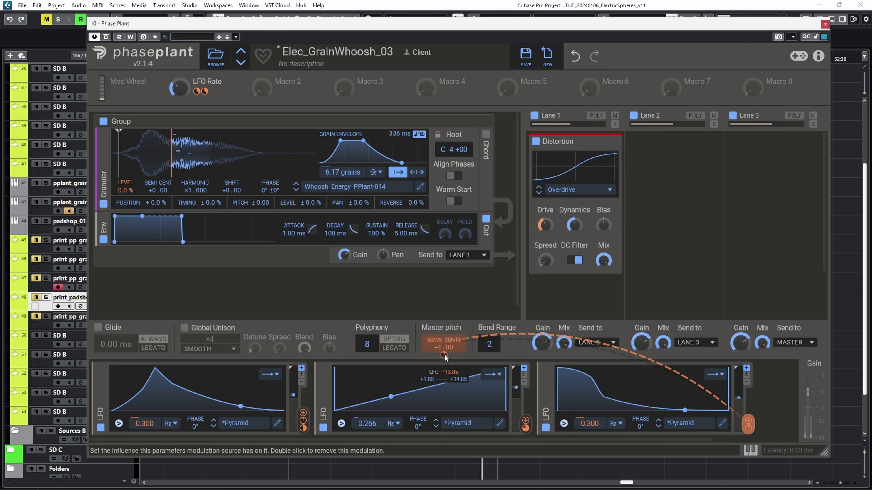
- Adjust the third LFO's modulation amount on the master pitch and set the master pitch to -3.00
{"action": "left_click_drag", "start_coordinate": [445, 356], "coordinate": [444, 362]}
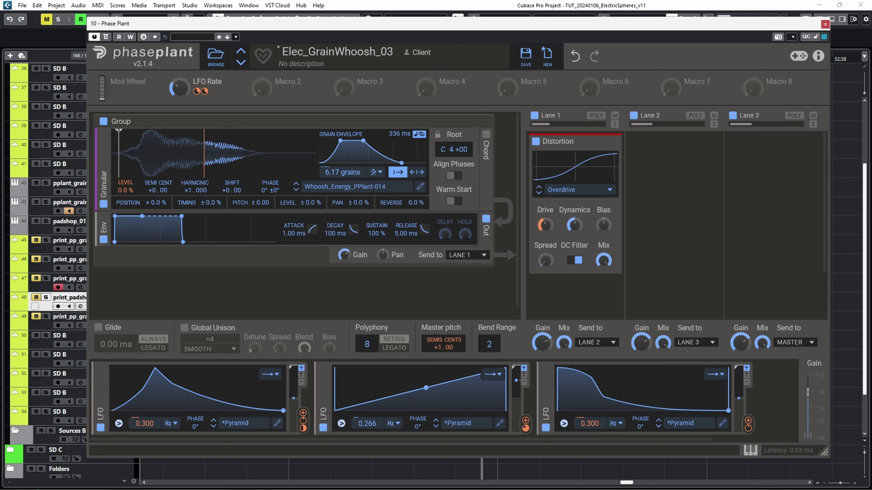
{"action": "left_click_drag", "start_coordinate": [436, 341], "coordinate": [438, 354]}
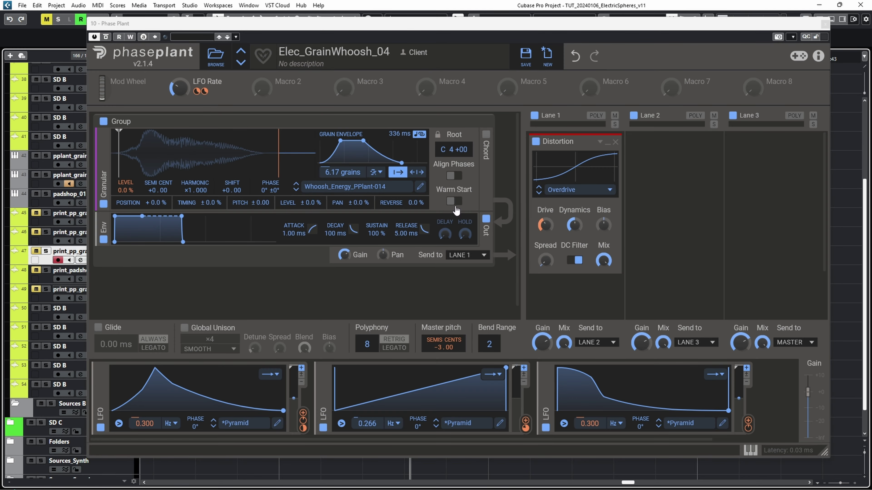
- Load the Hit_Energy_PPlant-65 sample into the Granular generator and move its playback start further into the waveform
{"action": "left_click", "coordinate": [377, 187]}
{"action": "scroll", "coordinate": [665, 317], "scroll_direction": "up", "scroll_amount": 10}
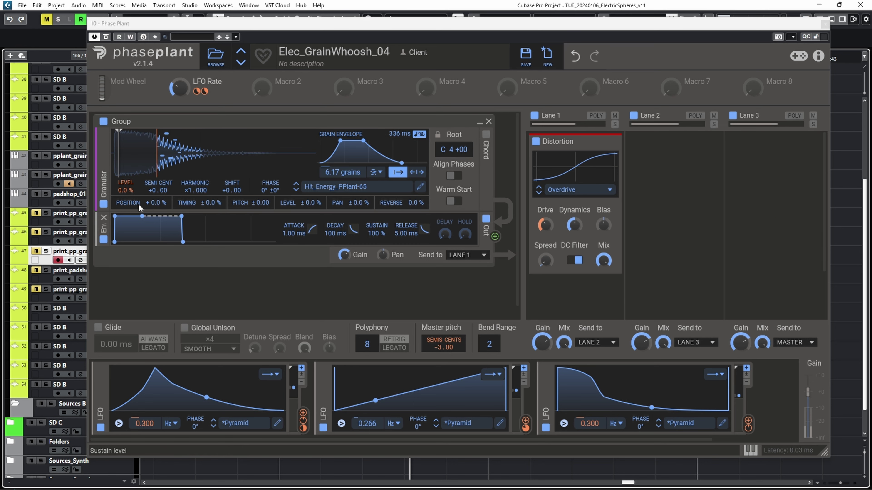
{"action": "left_click_drag", "start_coordinate": [117, 169], "coordinate": [133, 169]}
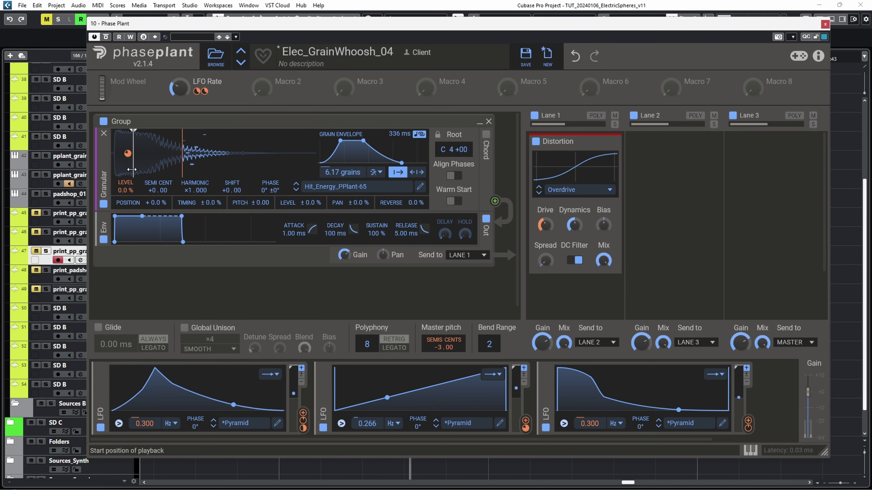
- Set the Granular generator to 3.80 grains and raise the Distortion drive to +12.26 dB
{"action": "left_click_drag", "start_coordinate": [342, 172], "coordinate": [343, 181]}
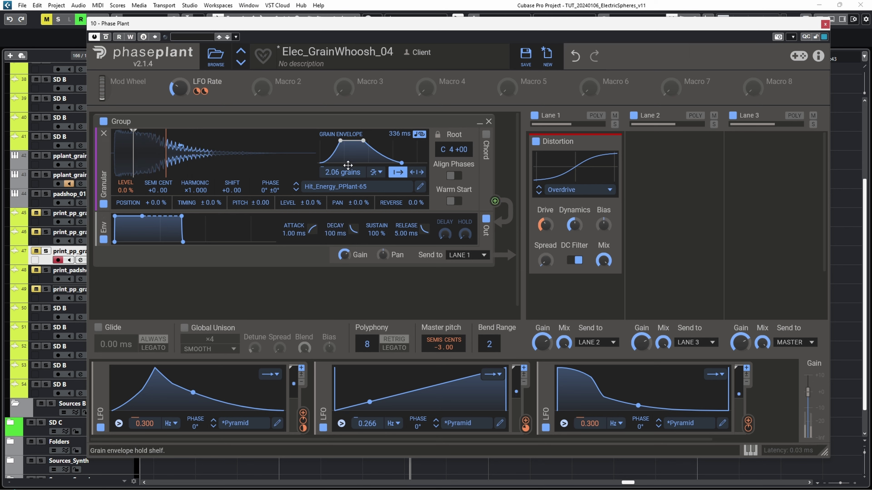
{"action": "left_click_drag", "start_coordinate": [343, 172], "coordinate": [343, 163]}
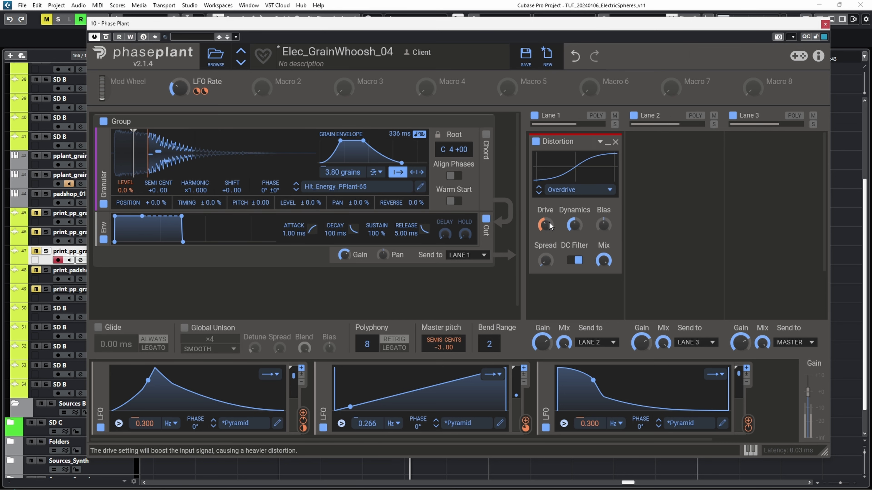
{"action": "left_click_drag", "start_coordinate": [545, 225], "coordinate": [545, 210]}
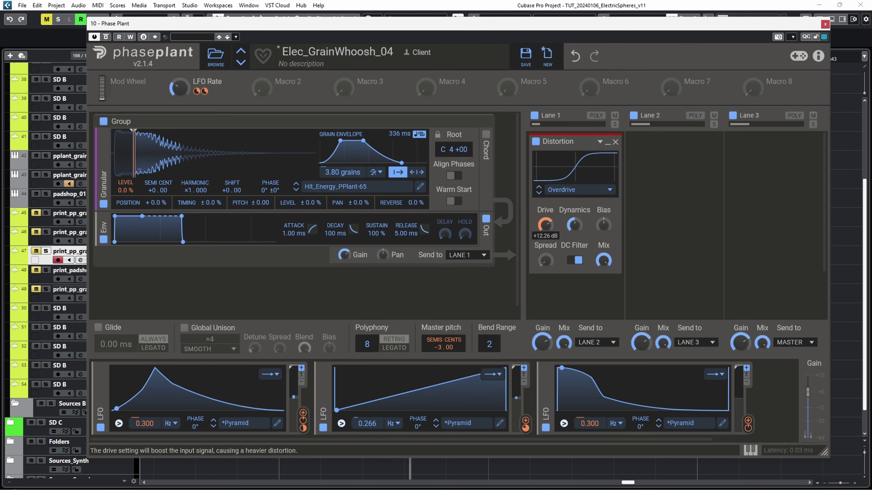
- Set the master pitch to +2.00 and try other playback start positions in the Hit_Energy_PPlant-65 waveform
{"action": "left_click_drag", "start_coordinate": [436, 347], "coordinate": [436, 338]}
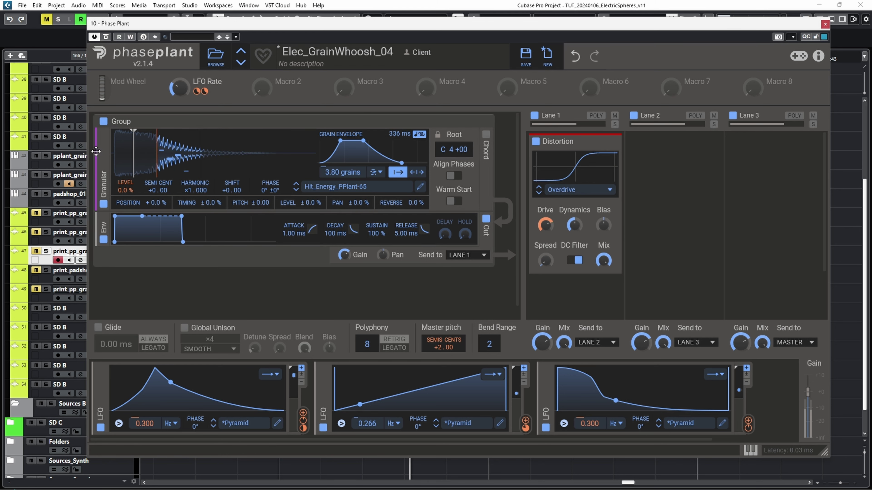
{"action": "left_click_drag", "start_coordinate": [136, 161], "coordinate": [172, 167]}
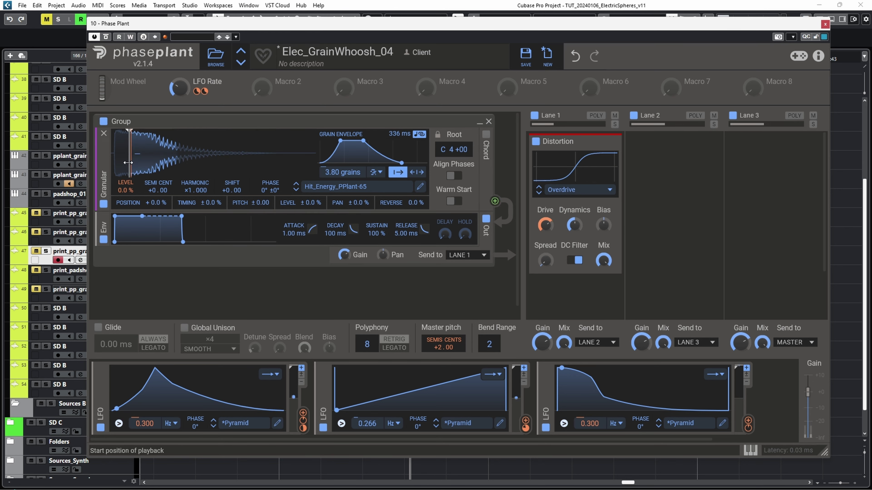
{"action": "left_click_drag", "start_coordinate": [147, 171], "coordinate": [135, 168]}
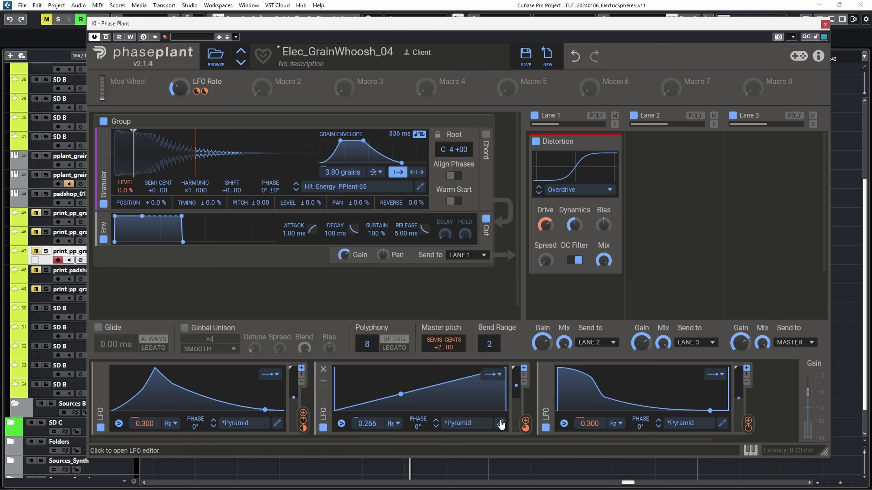
- Set the second LFO's modulation of the granular position to +19 % and lower the decay point of the first LFO's curve
{"action": "left_click_drag", "start_coordinate": [526, 428], "coordinate": [525, 463]}
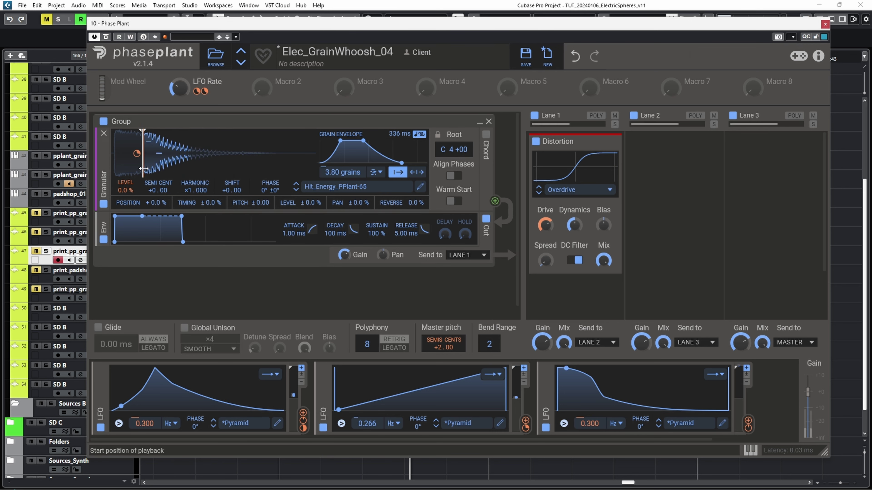
{"action": "left_click_drag", "start_coordinate": [526, 429], "coordinate": [525, 432]}
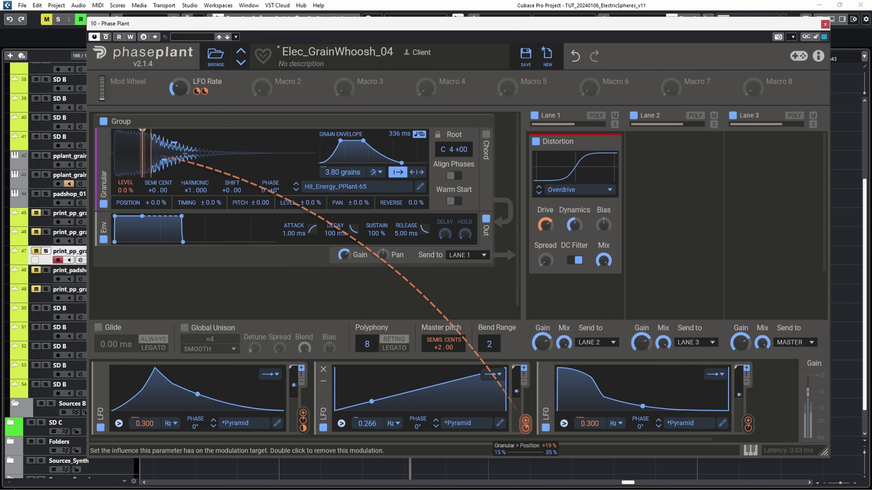
{"action": "left_click", "coordinate": [277, 424]}
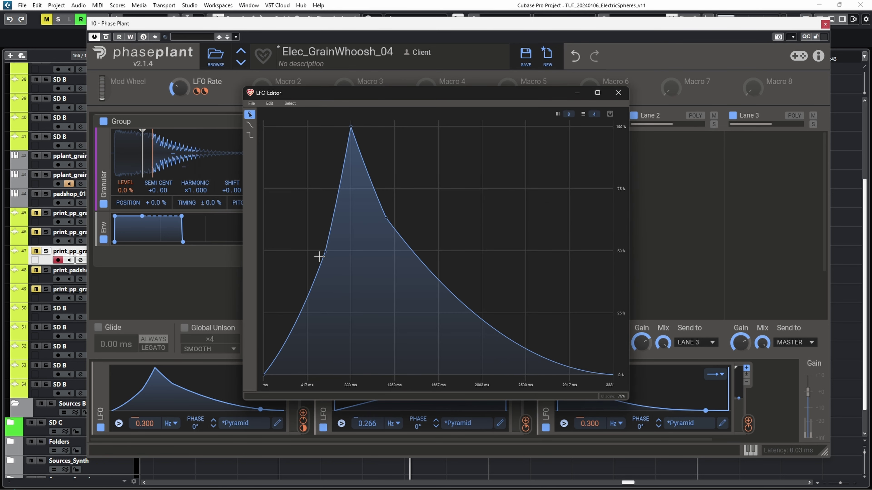
{"action": "left_click_drag", "start_coordinate": [386, 218], "coordinate": [384, 272]}
{"action": "left_click", "coordinate": [618, 93]}
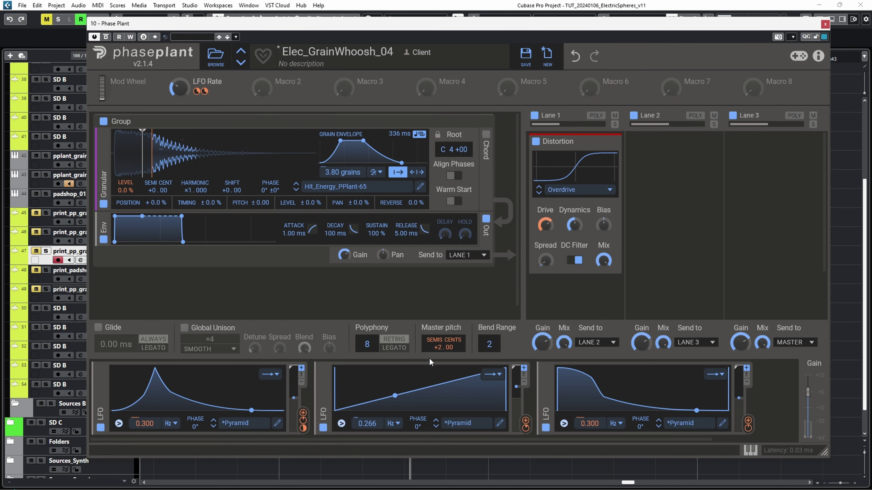
- Set the master pitch to -2.00 and raise the LFO Rate macro slightly
{"action": "mouse_move", "coordinate": [439, 344]}
{"action": "left_mouse_down"}
{"action": "mouse_move", "coordinate": [446, 354]}
{"action": "mouse_move", "coordinate": [445, 344]}
{"action": "left_mouse_up"}
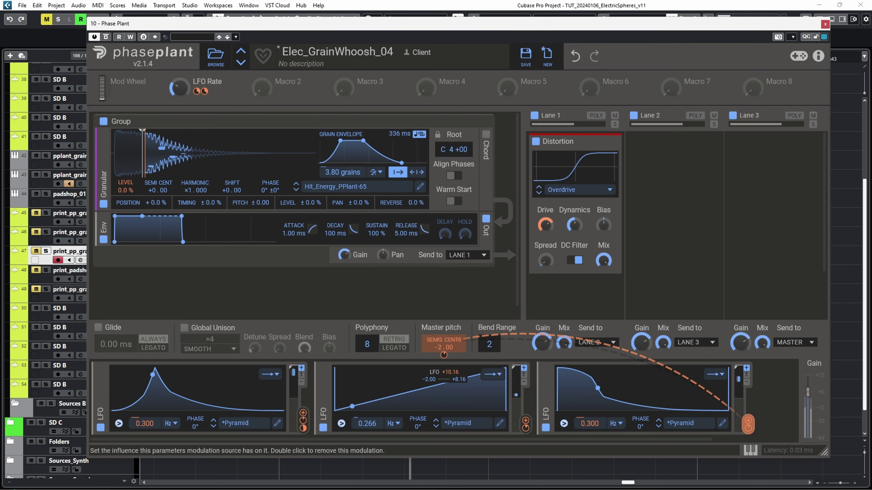
{"action": "left_click", "coordinate": [723, 425]}
{"action": "left_click", "coordinate": [619, 93]}
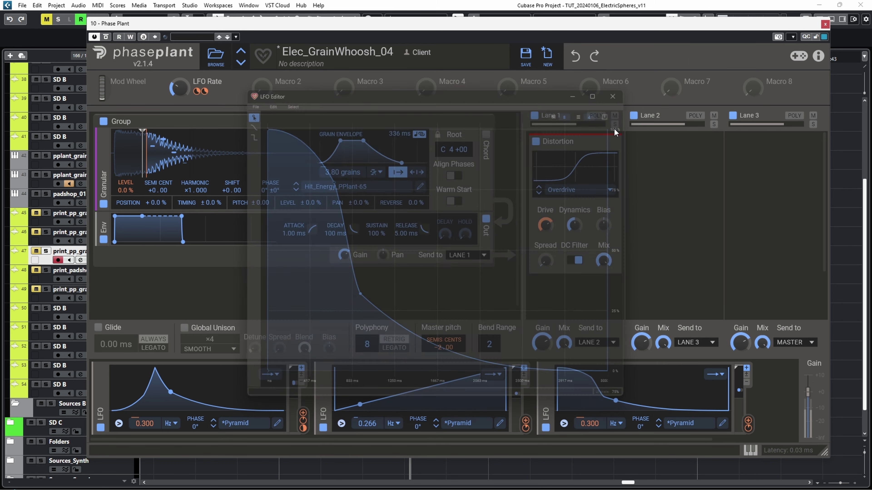
{"action": "left_click_drag", "start_coordinate": [179, 89], "coordinate": [179, 83]}
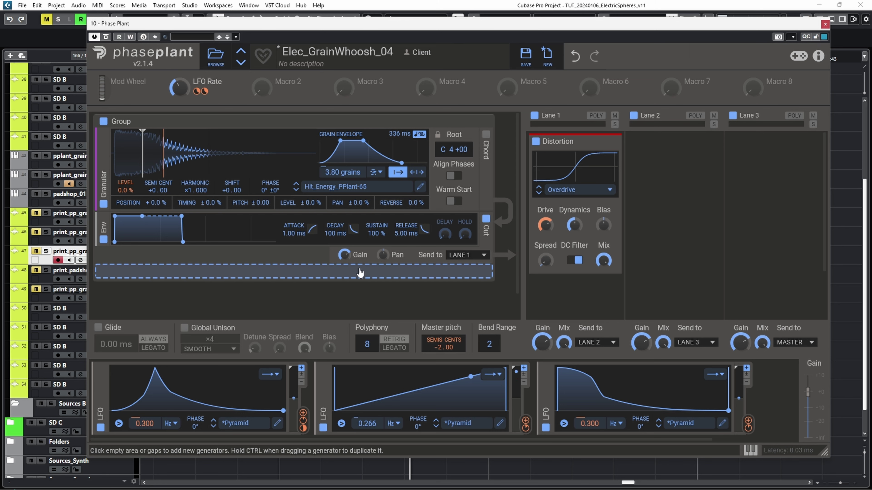
- Add a REVERB send at -12 dB to the pplant_grain_01 (D) channel
{"action": "left_click", "coordinate": [80, 184]}
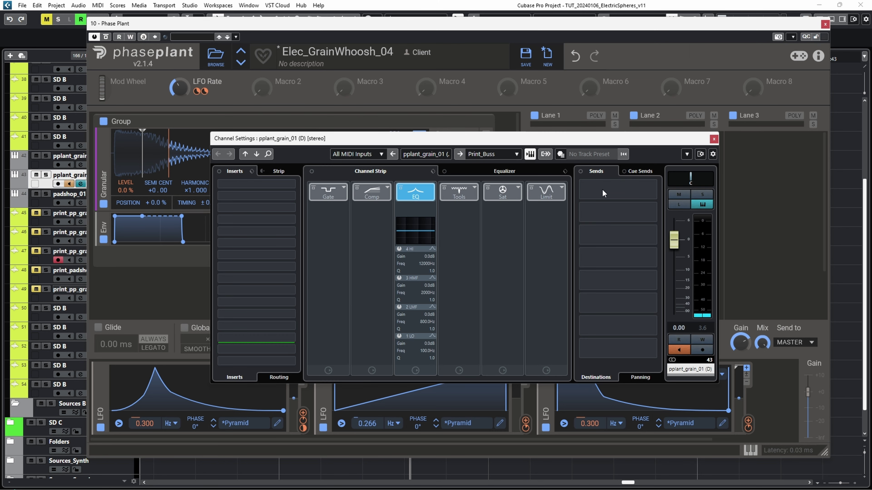
{"action": "left_click", "coordinate": [623, 207]}
{"action": "type", "text": "rev"}
{"action": "key", "text": "Return"}
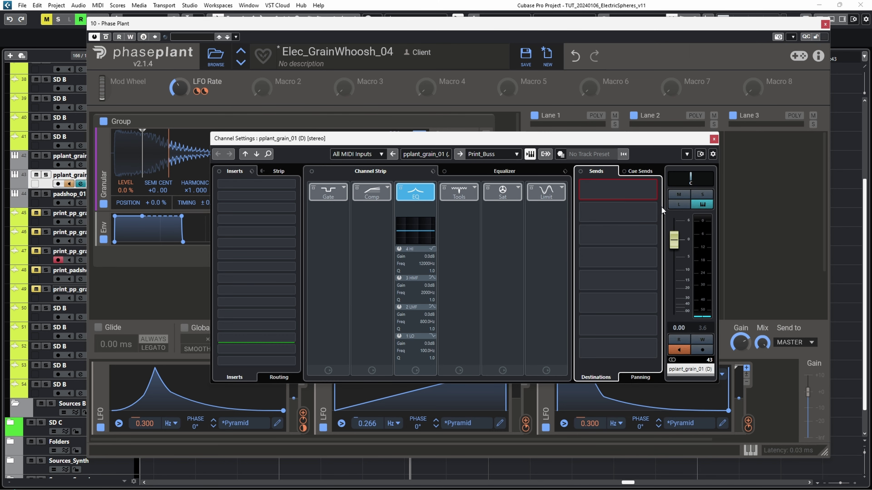
{"action": "left_click", "coordinate": [585, 184]}
{"action": "double_click", "coordinate": [649, 194]}
{"action": "type", "text": "-12"}
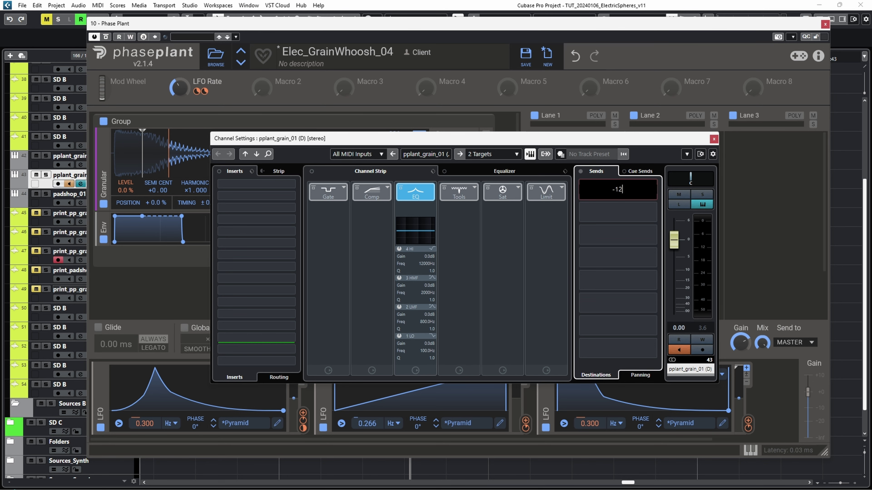
{"action": "key", "text": "Return"}
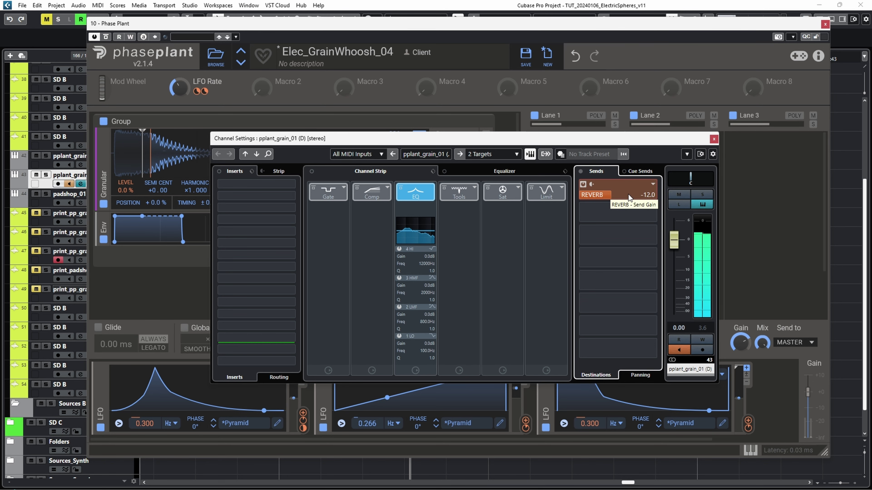
{"action": "left_click", "coordinate": [713, 139]}
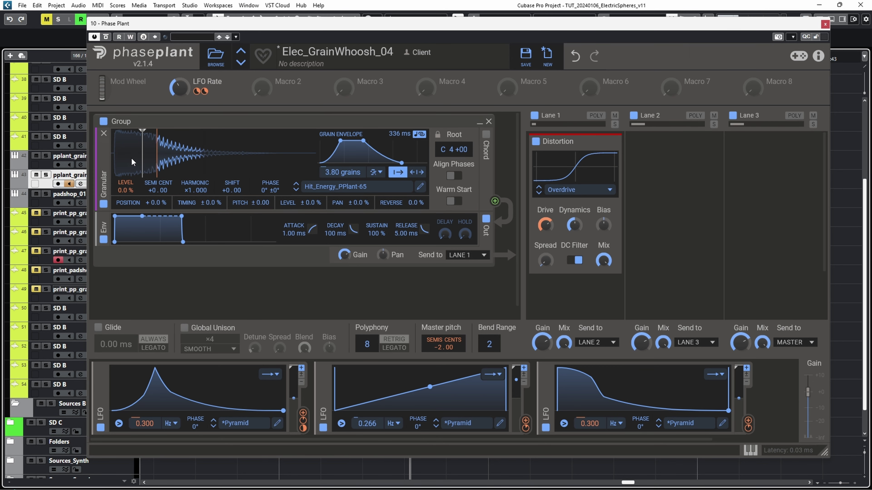
- Move the playback start slightly earlier in the Hit_Energy_PPlant-65 waveform and set the Granular generator to 6.63 grains
{"action": "left_click_drag", "start_coordinate": [134, 161], "coordinate": [115, 166]}
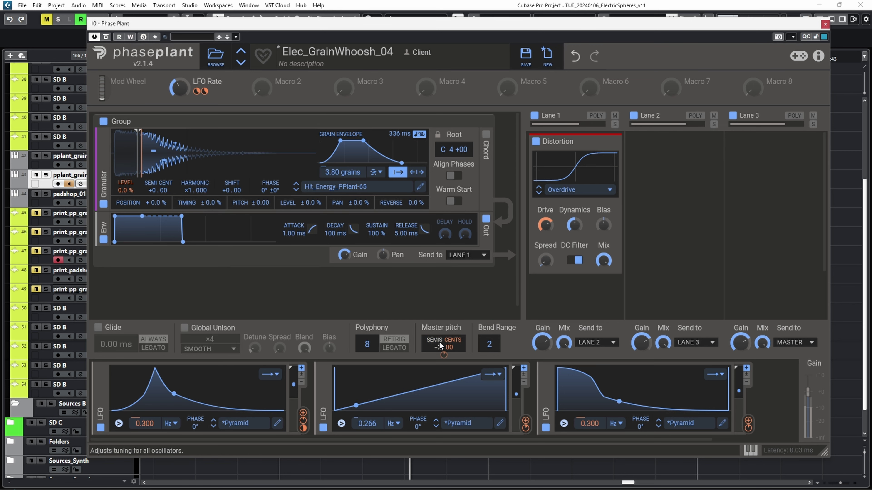
{"action": "mouse_move", "coordinate": [346, 172]}
{"action": "left_mouse_down"}
{"action": "mouse_move", "coordinate": [346, 158]}
{"action": "mouse_move", "coordinate": [346, 171]}
{"action": "left_mouse_up"}
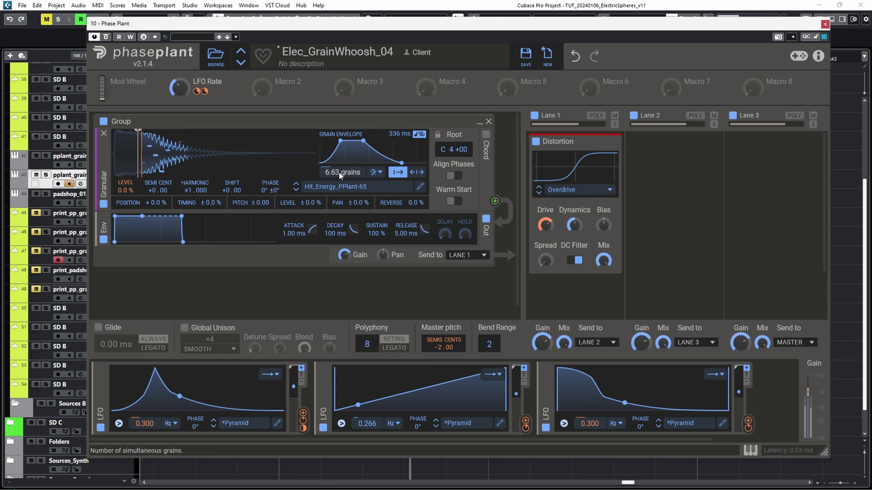
- Try slower and faster rates on the second LFO, ending at 0.411 Hz
{"action": "left_click_drag", "start_coordinate": [368, 424], "coordinate": [367, 427]}
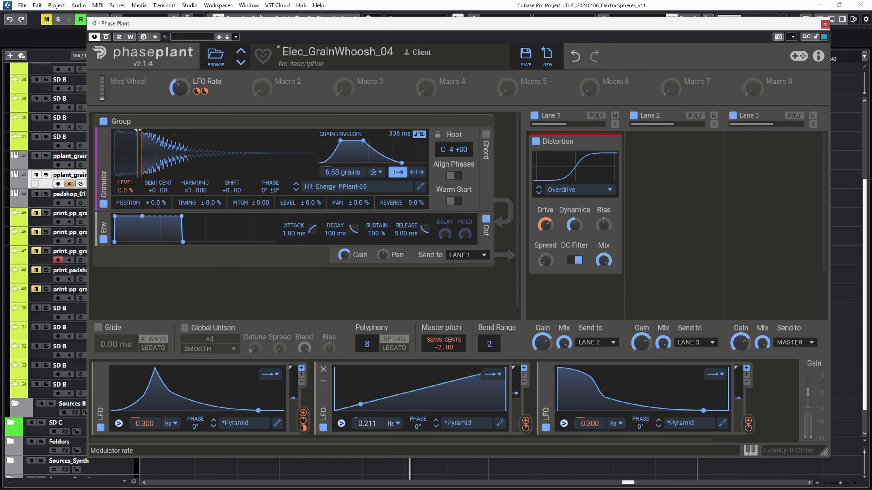
{"action": "left_click_drag", "start_coordinate": [367, 424], "coordinate": [367, 419]}
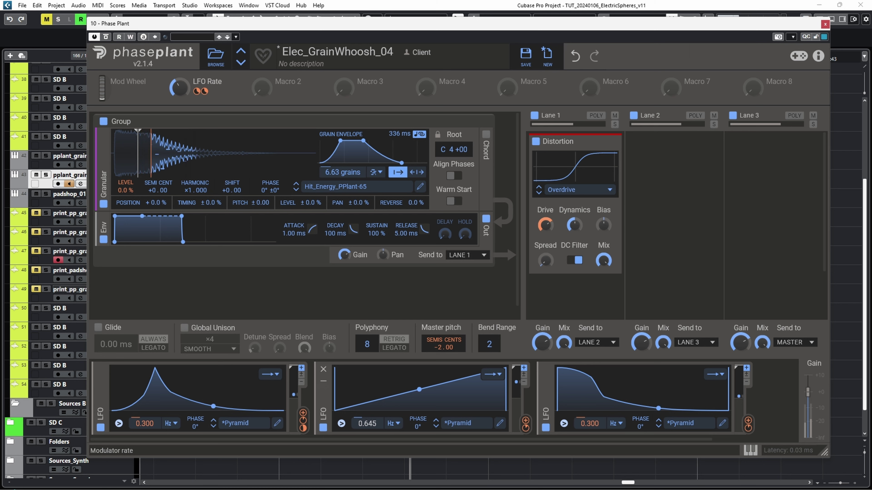
{"action": "left_click", "coordinate": [575, 55]}
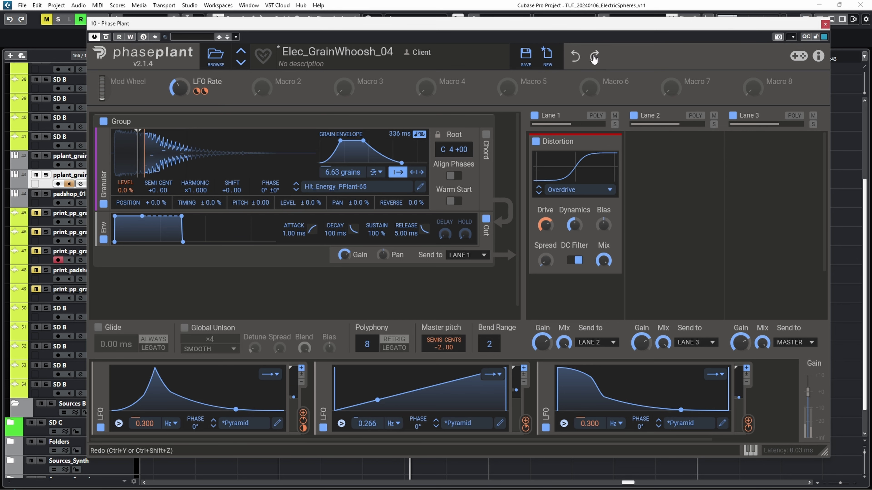
{"action": "left_click", "coordinate": [594, 55]}
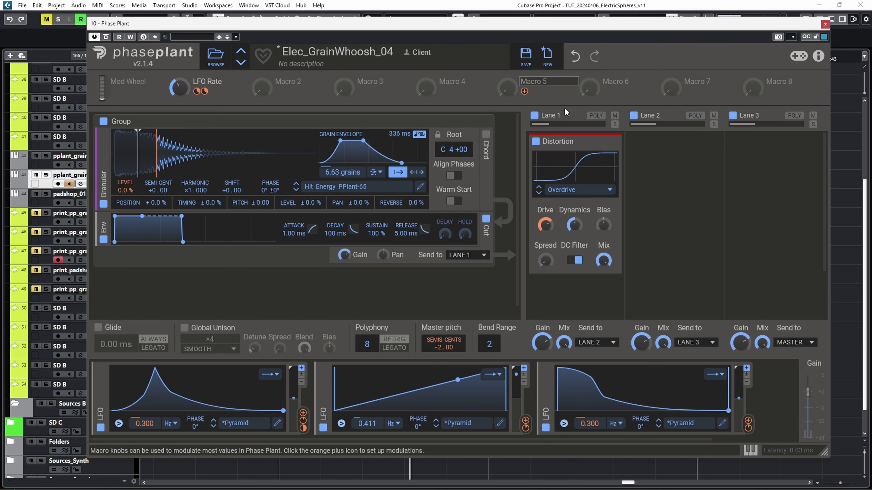
- Shorten the grain length to 264 ms and return to the Cubase project to record the whoosh onto the armed print track
{"action": "mouse_move", "coordinate": [363, 141]}
{"action": "left_mouse_down"}
{"action": "mouse_move", "coordinate": [340, 141]}
{"action": "mouse_move", "coordinate": [357, 141]}
{"action": "mouse_move", "coordinate": [352, 152]}
{"action": "left_mouse_up"}
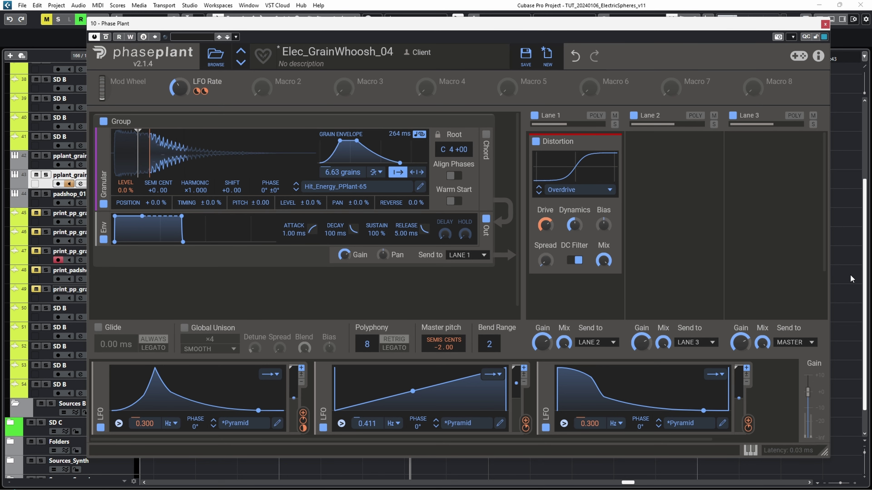
{"action": "left_click", "coordinate": [825, 24]}
{"action": "key", "text": "KP_Multiply"}
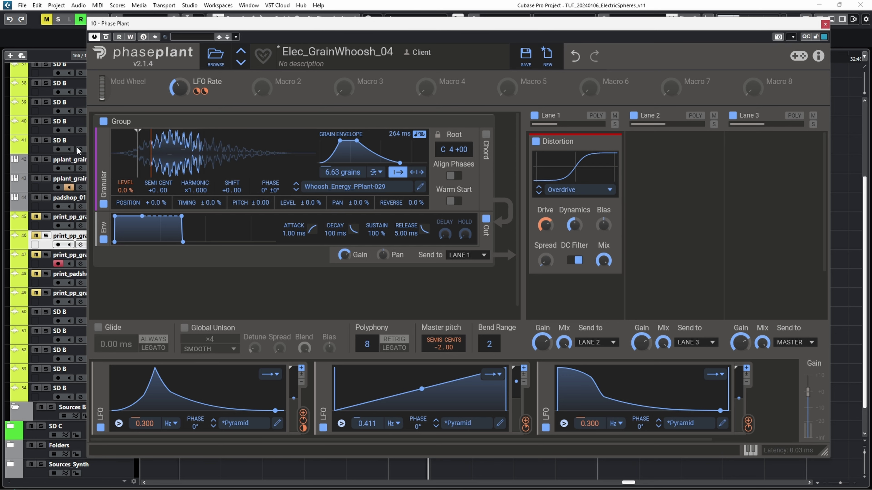
- Move the playback start further into the Whoosh_Energy_PPlant-029 waveform and return to the Cubase project between whoosh variations
{"action": "mouse_move", "coordinate": [139, 156]}
{"action": "left_mouse_down"}
{"action": "mouse_move", "coordinate": [165, 165]}
{"action": "mouse_move", "coordinate": [155, 167]}
{"action": "left_mouse_up"}
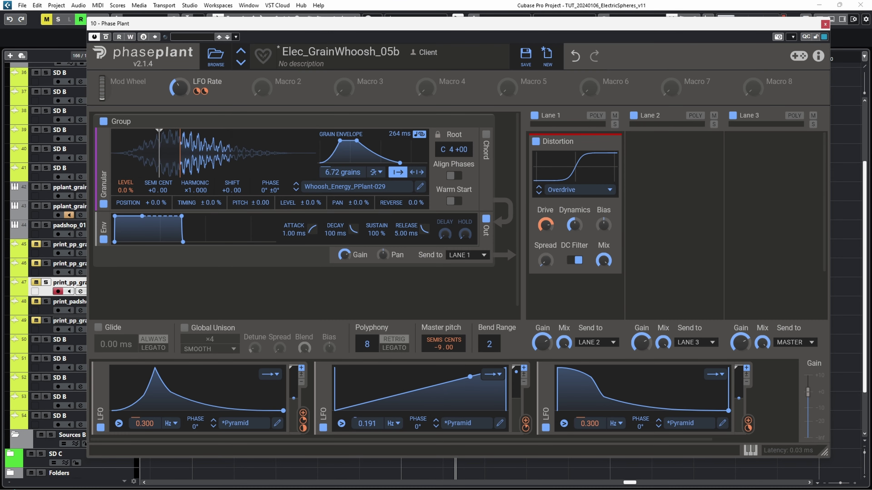
{"action": "left_click", "coordinate": [825, 24]}
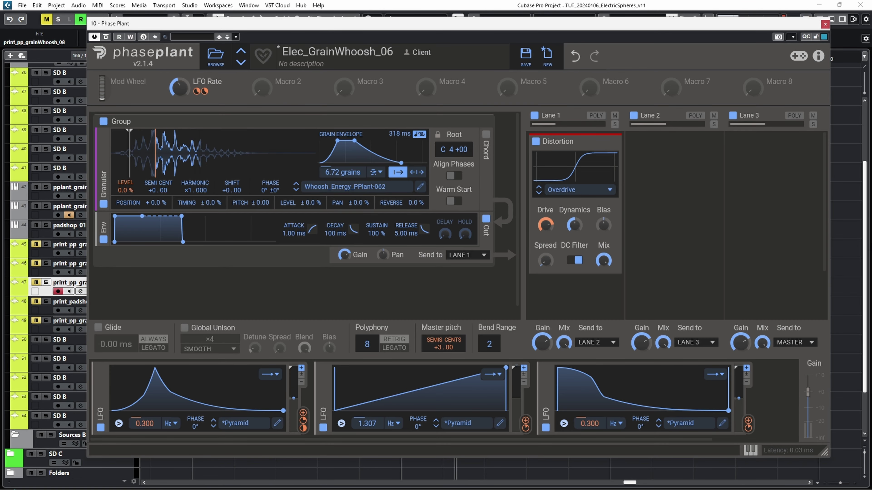
{"action": "left_click", "coordinate": [825, 24]}
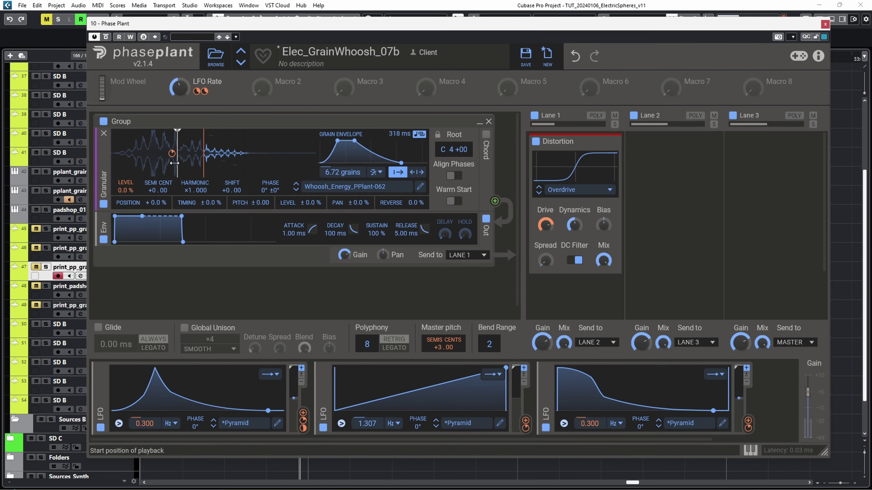
- Move the playback start earlier in the Whoosh_Energy_PPlant-062 waveform and raise the generator group's gain
{"action": "left_click_drag", "start_coordinate": [175, 163], "coordinate": [158, 158]}
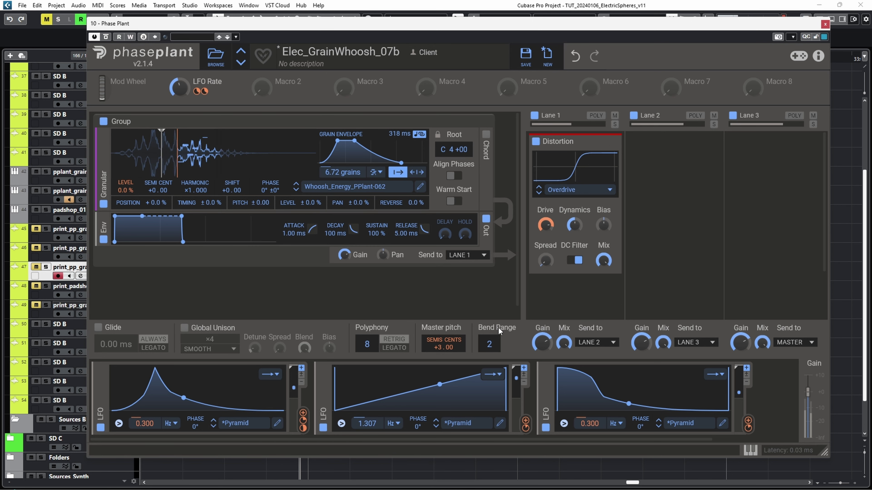
{"action": "left_click_drag", "start_coordinate": [342, 255], "coordinate": [342, 244]}
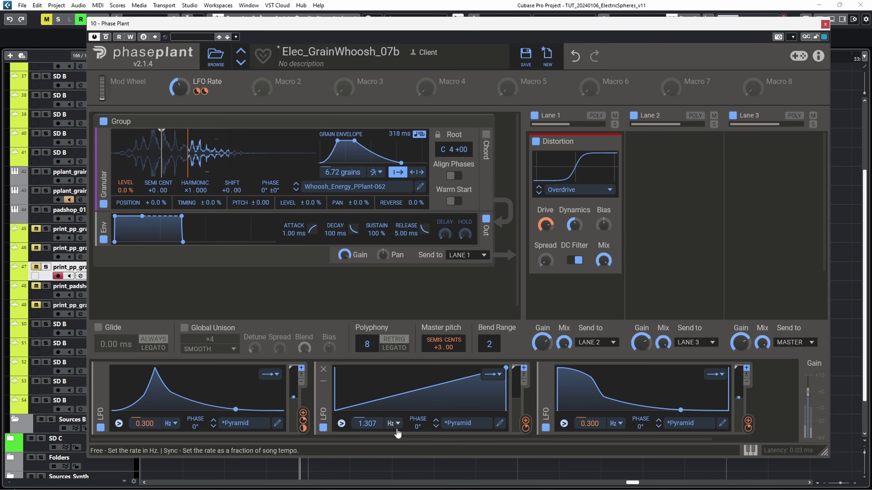
- Try a second LFO rate of 0.478 Hz, undo it, and set the rate to 0.566 Hz
{"action": "left_click_drag", "start_coordinate": [368, 424], "coordinate": [368, 429]}
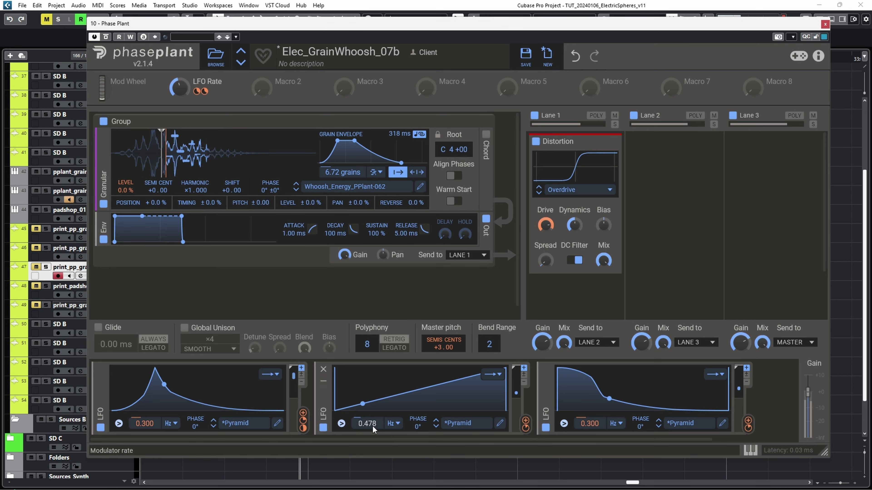
{"action": "left_click", "coordinate": [575, 56]}
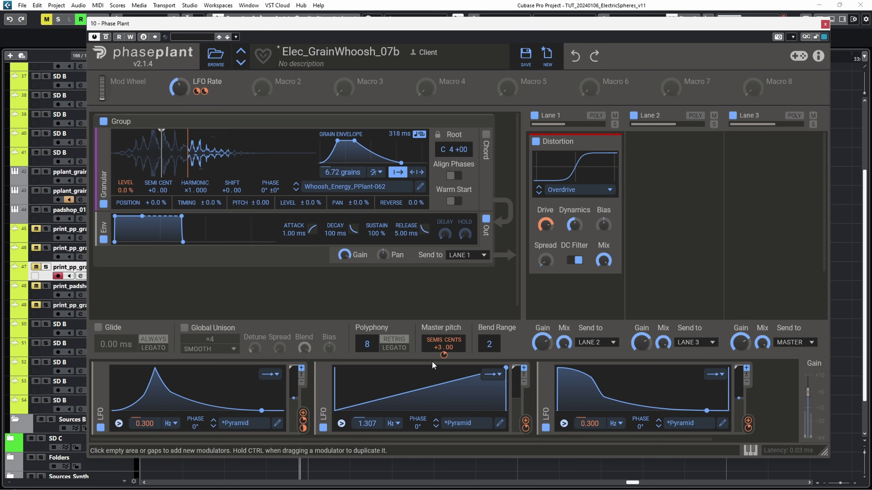
{"action": "left_click_drag", "start_coordinate": [373, 425], "coordinate": [374, 436]}
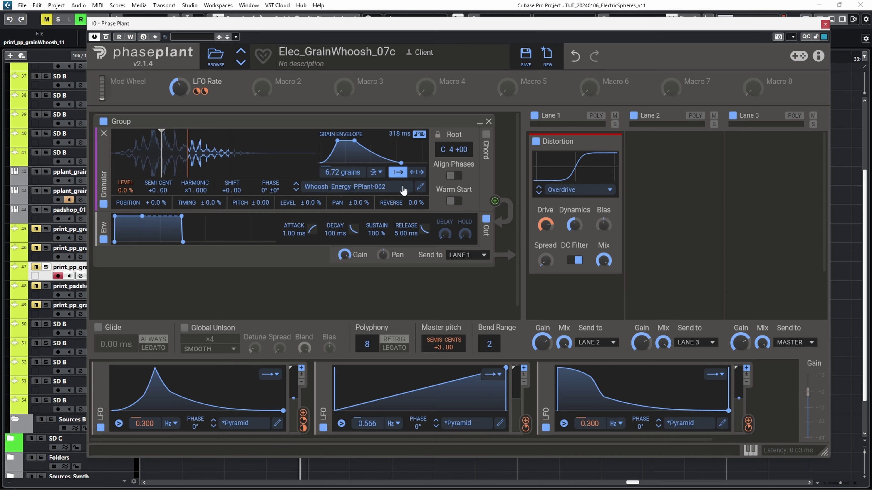
- Try later and earlier playback starts in the Whoosh_Energy_PPlant-062 waveform and set the second LFO's rate to 1.259 Hz
{"action": "left_click_drag", "start_coordinate": [158, 170], "coordinate": [194, 168]}
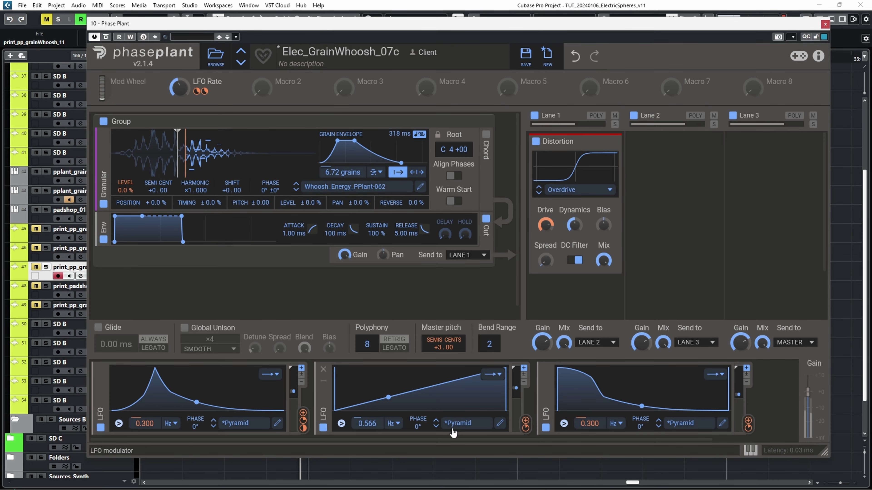
{"action": "left_click_drag", "start_coordinate": [176, 168], "coordinate": [159, 165]}
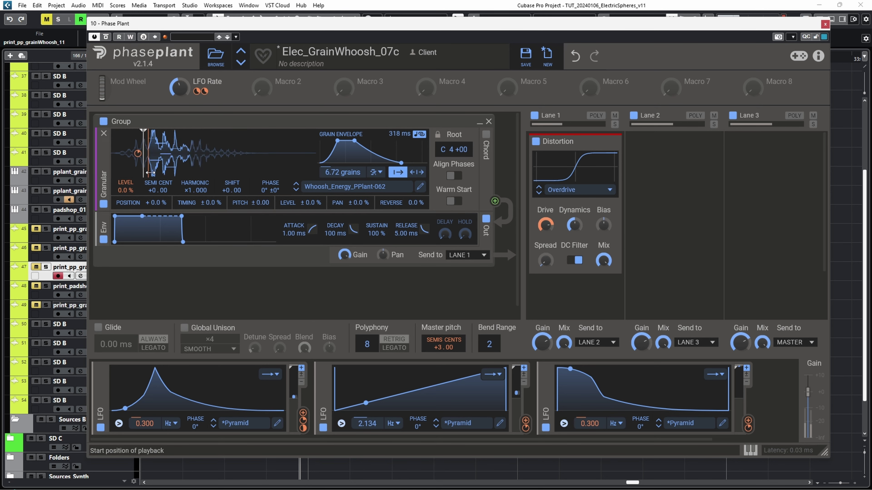
{"action": "left_click_drag", "start_coordinate": [372, 420], "coordinate": [372, 425]}
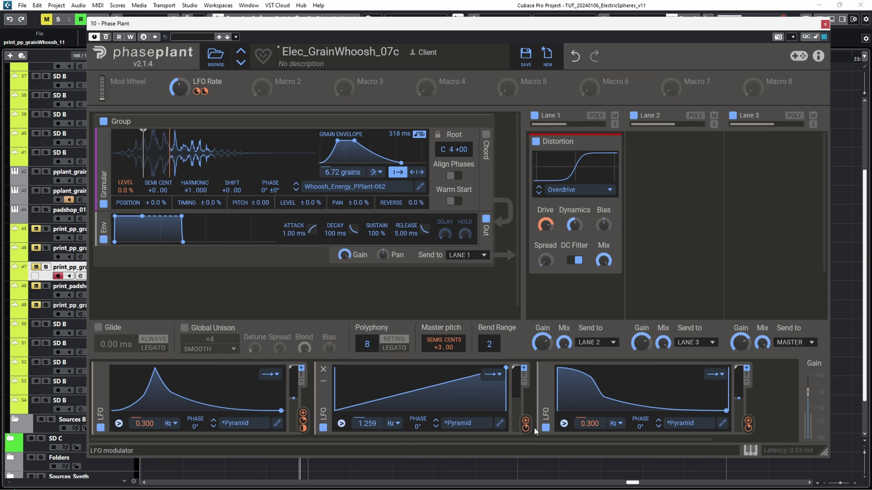
- Set the Granular generator to 3.00 grains and move the playback start to the tail of the Whoosh_Energy_PPlant-062 waveform
{"action": "mouse_move", "coordinate": [526, 425]}
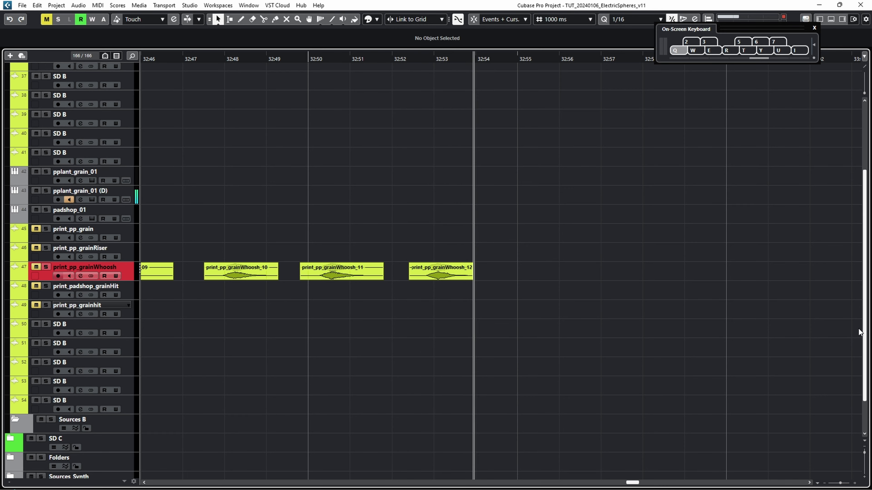
{"action": "mouse_move", "coordinate": [342, 172]}
{"action": "left_mouse_down"}
{"action": "mouse_move", "coordinate": [342, 187]}
{"action": "mouse_move", "coordinate": [342, 171]}
{"action": "left_mouse_up"}
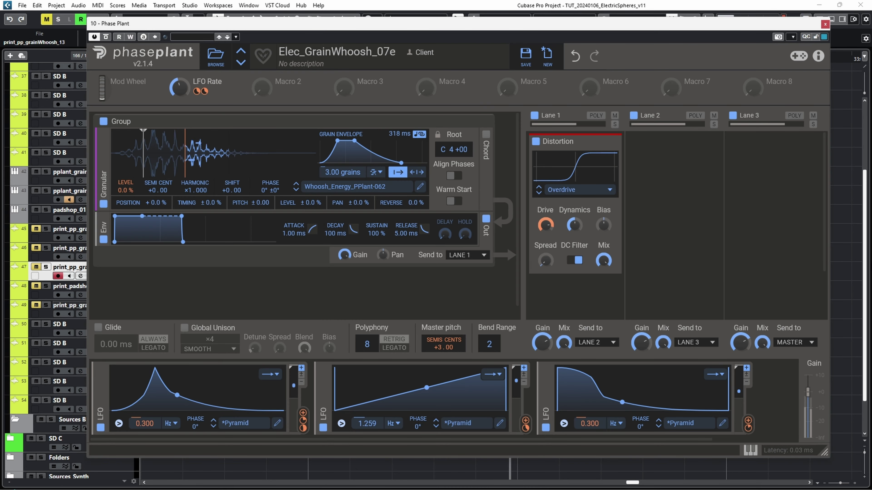
{"action": "left_click_drag", "start_coordinate": [148, 166], "coordinate": [221, 166]}
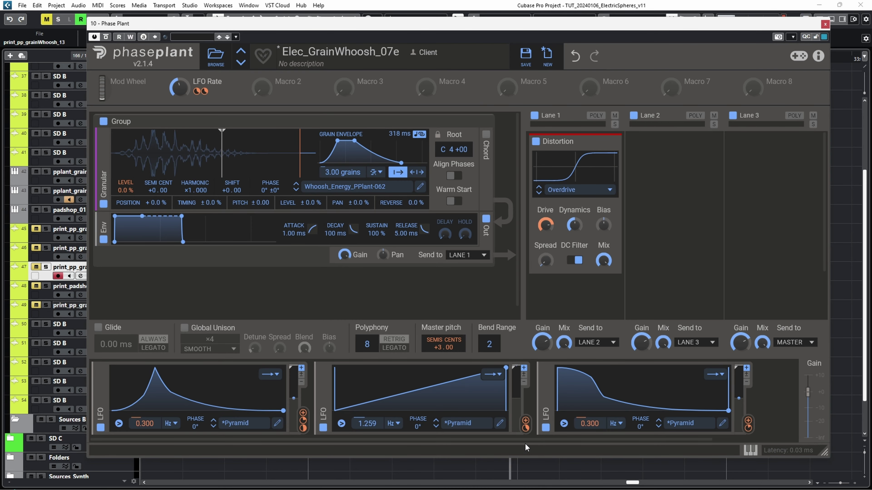
{"action": "mouse_move", "coordinate": [525, 424]}
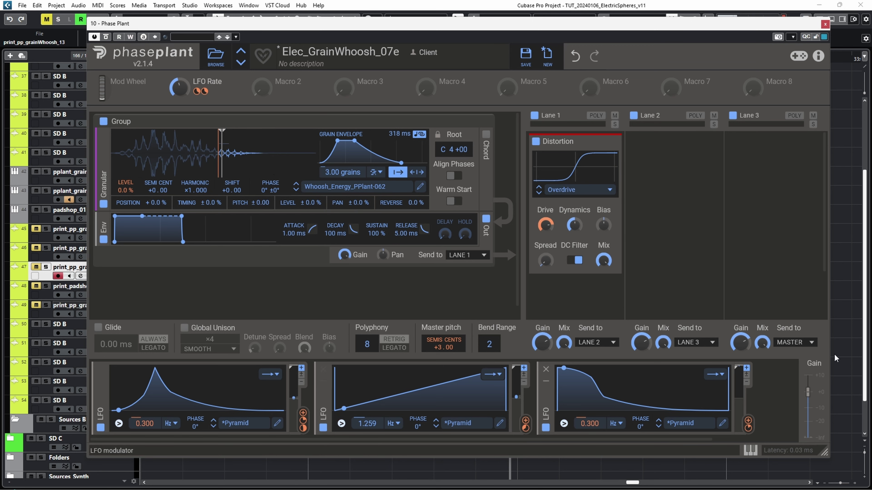
- Set the Granular generator to 5.40 grains and the second LFO's rate to 0.876 Hz, with an earlier playback start in the waveform
{"action": "left_click_drag", "start_coordinate": [221, 166], "coordinate": [203, 166]}
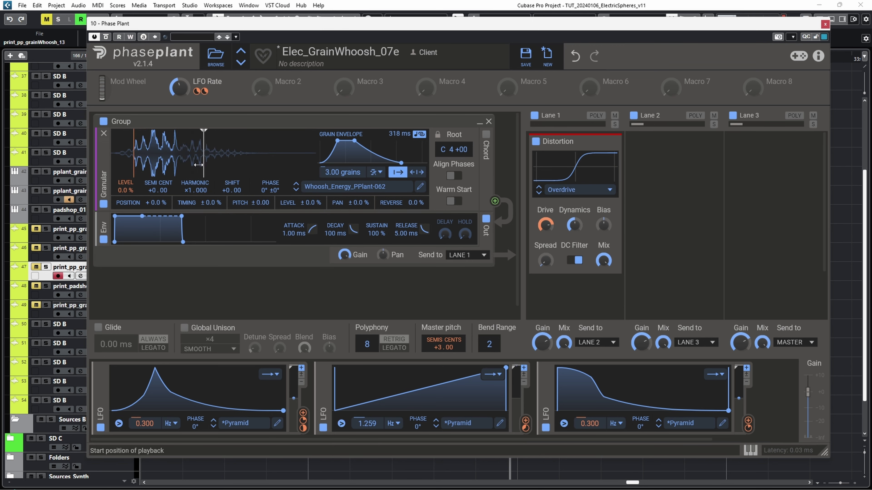
{"action": "left_click_drag", "start_coordinate": [332, 175], "coordinate": [333, 172]}
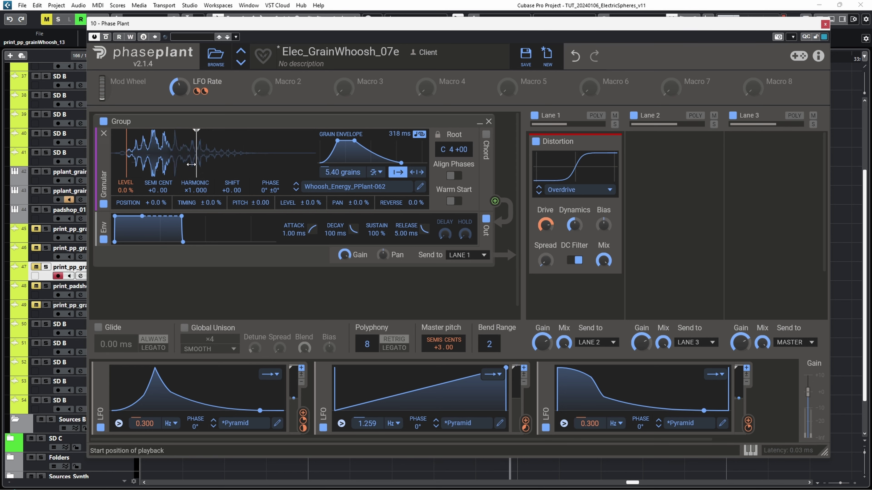
{"action": "left_click_drag", "start_coordinate": [366, 421], "coordinate": [365, 426]}
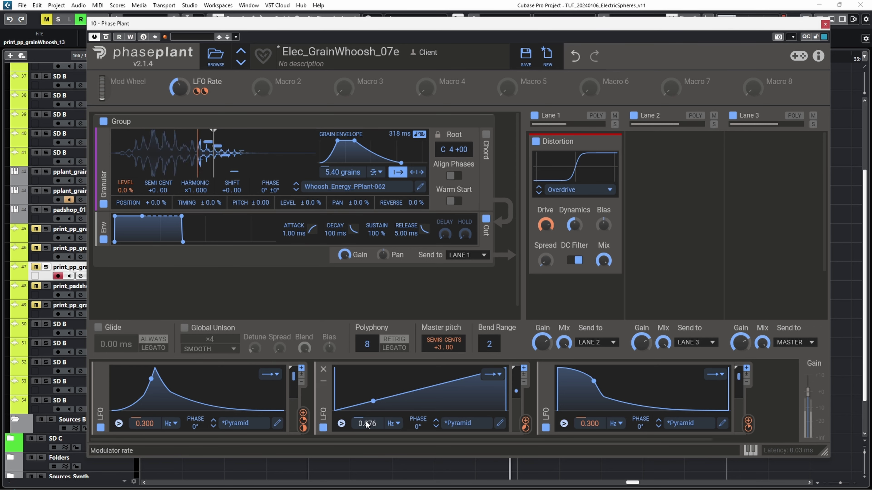
{"action": "left_click_drag", "start_coordinate": [213, 165], "coordinate": [188, 163]}
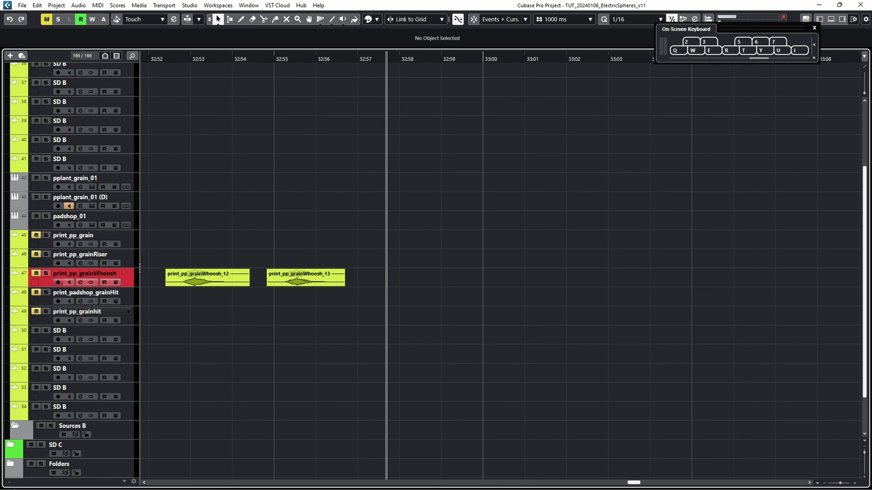
{"action": "key", "text": "q"}
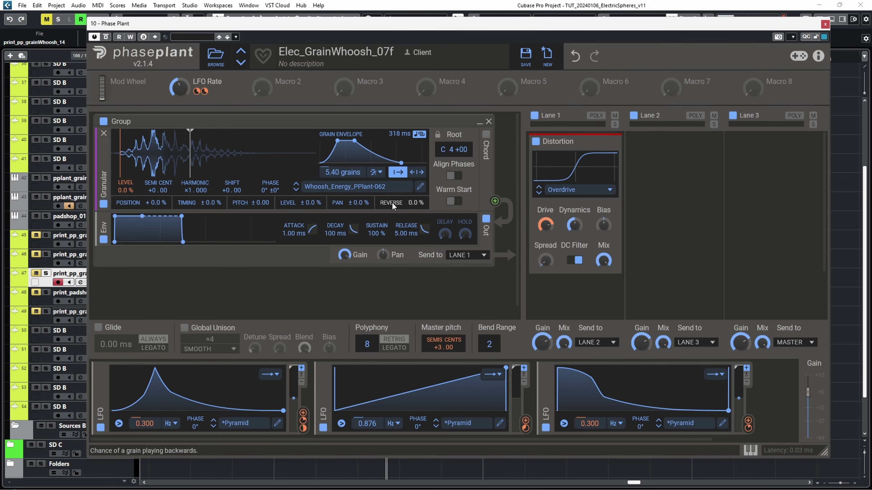
- Set the grains' Reverse chance to 100% and move the playback start near the waveform's beginning, raising the second LFO's Position modulation
{"action": "left_click_drag", "start_coordinate": [392, 201], "coordinate": [392, 182]}
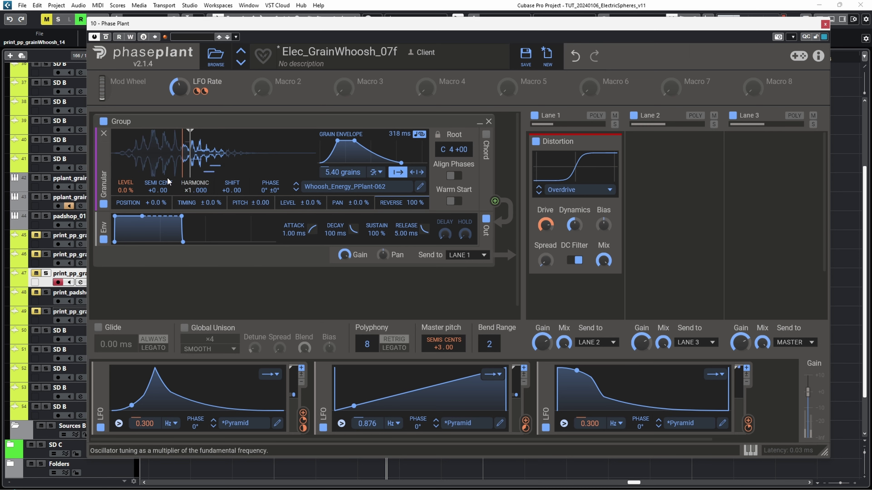
{"action": "left_click_drag", "start_coordinate": [192, 170], "coordinate": [134, 170]}
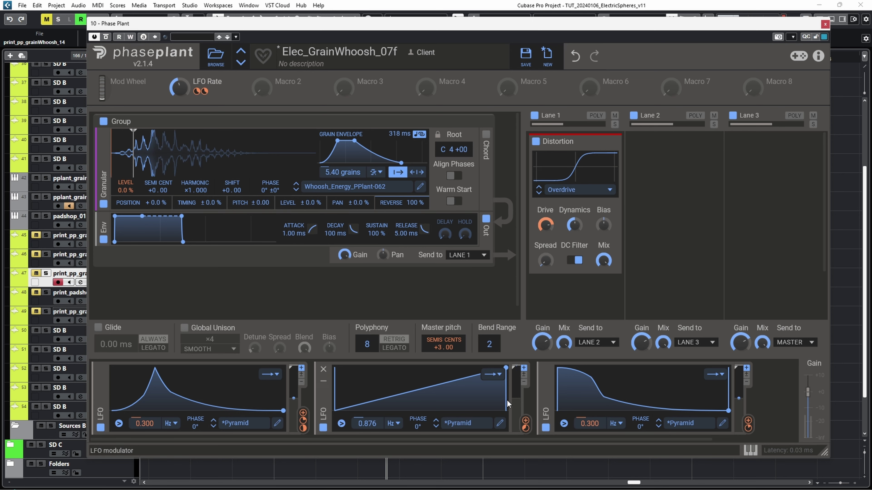
{"action": "left_click_drag", "start_coordinate": [525, 428], "coordinate": [526, 422]}
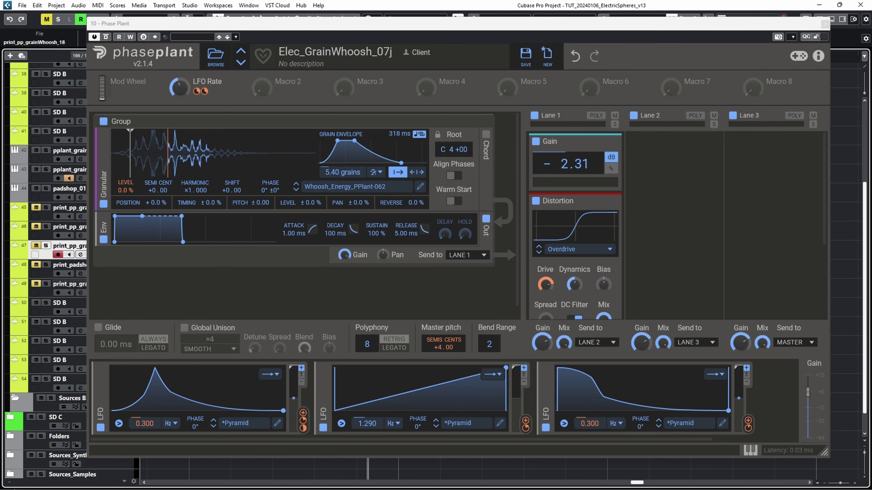
- Switch the Granular generator's grain spawning to Rate in Hz and set it to 148.8 Hz
{"action": "left_click", "coordinate": [377, 172]}
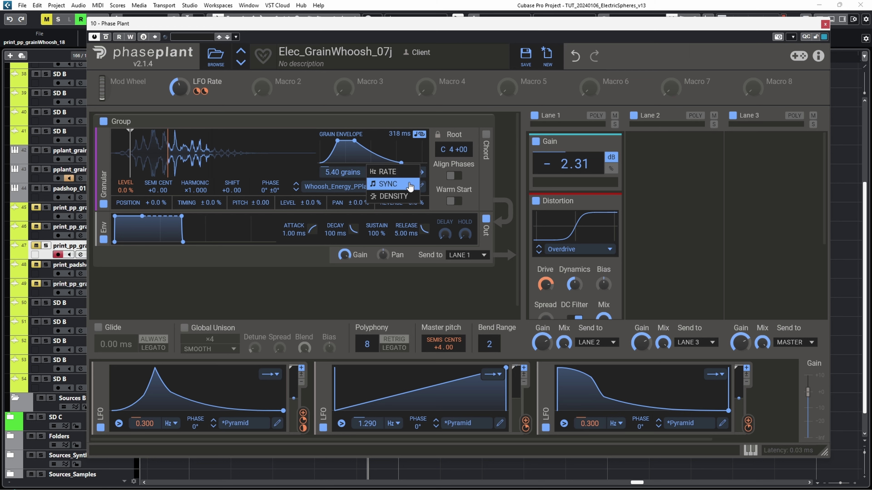
{"action": "left_click", "coordinate": [409, 172]}
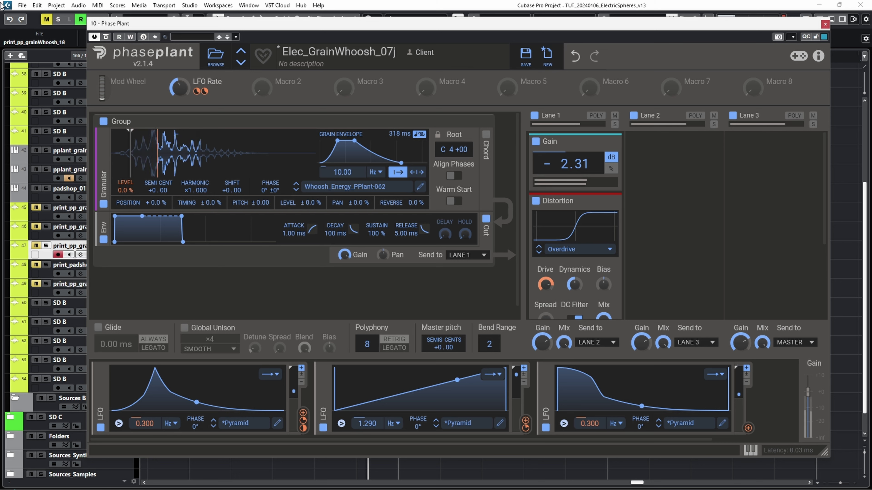
{"action": "left_click_drag", "start_coordinate": [342, 172], "coordinate": [342, 141]}
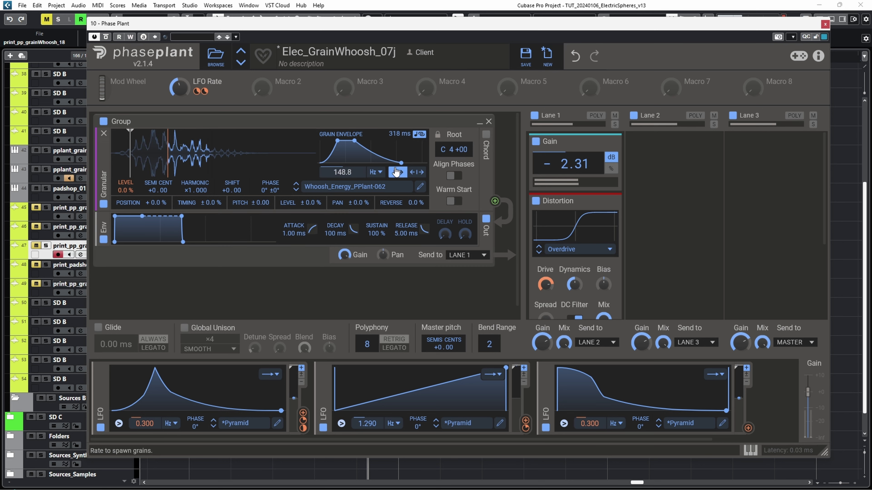
- Set the Lane 1 Gain effect to -11.22 dB and raise the Distortion's Drive
{"action": "left_click_drag", "start_coordinate": [568, 164], "coordinate": [568, 162]}
{"action": "mouse_move", "coordinate": [547, 287]}
{"action": "left_mouse_down"}
{"action": "mouse_move", "coordinate": [547, 298]}
{"action": "mouse_move", "coordinate": [547, 275]}
{"action": "left_mouse_up"}
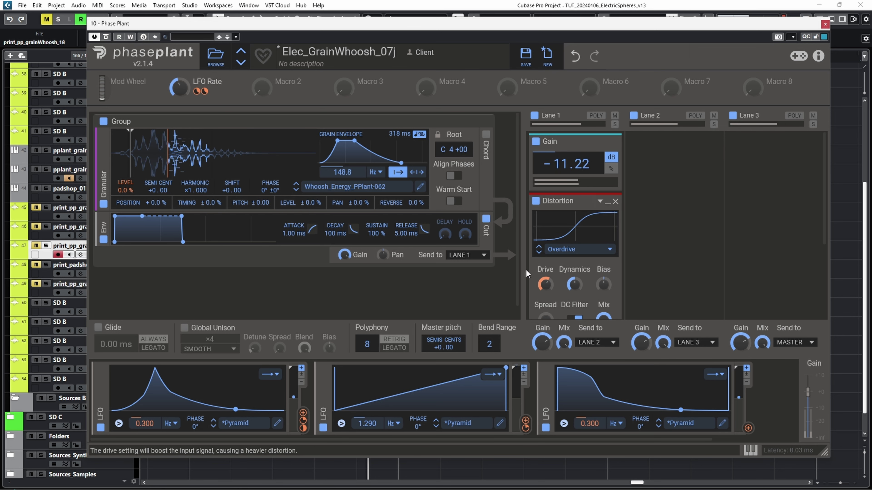
- Set the grain rate to 39.65 Hz, fine-tune the second LFO's Position modulation, and modulate the grain rate from the third LFO
{"action": "mouse_move", "coordinate": [342, 173]}
{"action": "left_mouse_down"}
{"action": "mouse_move", "coordinate": [342, 192]}
{"action": "mouse_move", "coordinate": [349, 172]}
{"action": "left_mouse_up"}
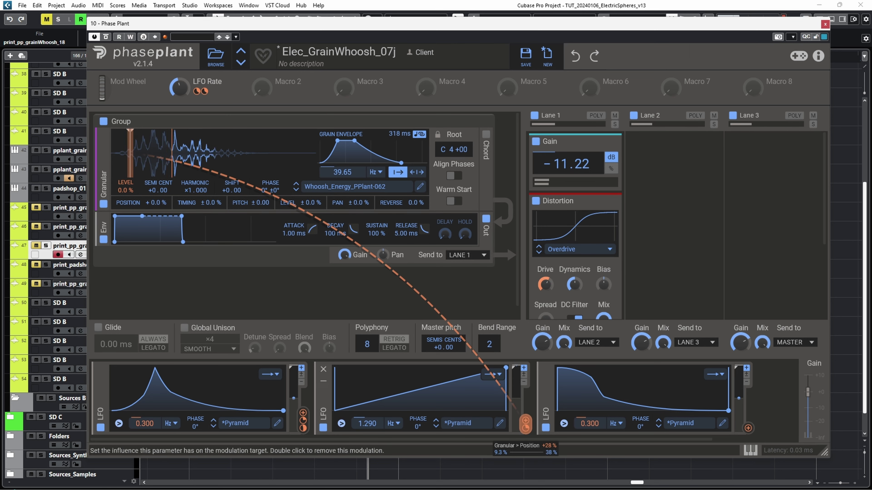
{"action": "left_click_drag", "start_coordinate": [526, 428], "coordinate": [526, 429]}
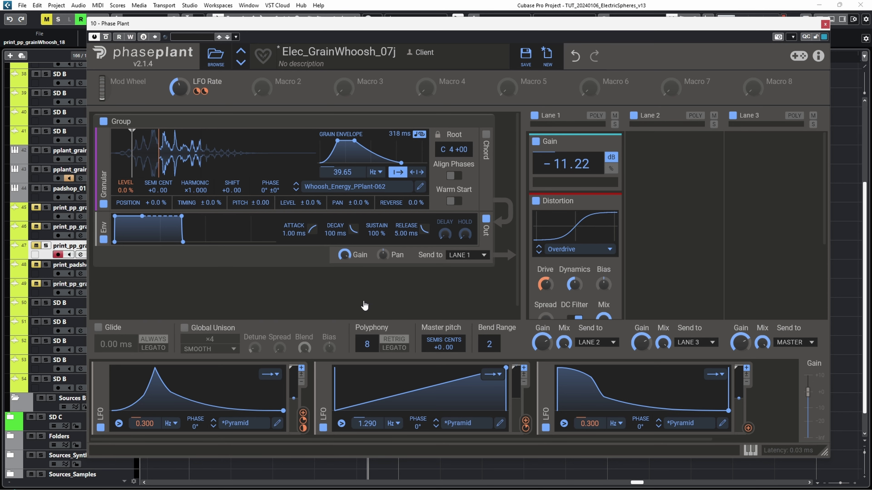
{"action": "left_click_drag", "start_coordinate": [749, 428], "coordinate": [346, 187]}
{"action": "left_click_drag", "start_coordinate": [342, 180], "coordinate": [342, 168]}
- Make the third LFO bipolar and reshape its curve to fall through about 40% to 0% and end at about -11%
{"action": "left_click", "coordinate": [747, 375]}
{"action": "left_click", "coordinate": [722, 424]}
{"action": "left_click_drag", "start_coordinate": [613, 375], "coordinate": [613, 265]}
{"action": "left_click_drag", "start_coordinate": [359, 302], "coordinate": [359, 250]}
{"action": "left_click_drag", "start_coordinate": [342, 196], "coordinate": [342, 200]}
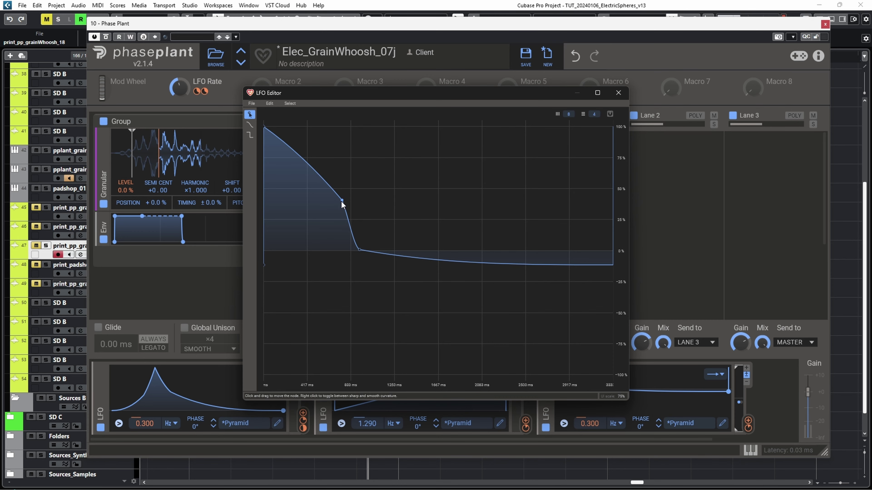
{"action": "left_click", "coordinate": [618, 93]}
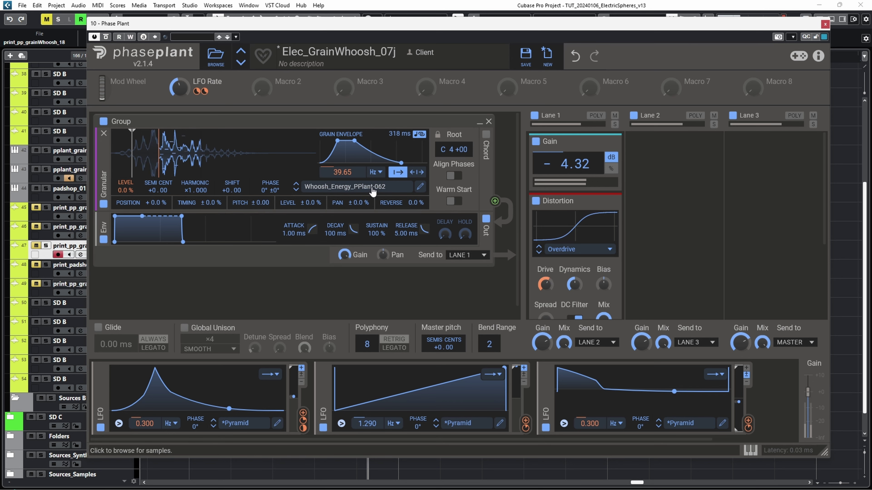
- Set the grain rate to 24.93 Hz and reshape the third LFO's curve with a smooth start and a nearly flat tail at about -5%
{"action": "mouse_move", "coordinate": [337, 175]}
{"action": "left_mouse_down"}
{"action": "mouse_move", "coordinate": [337, 154]}
{"action": "mouse_move", "coordinate": [342, 174]}
{"action": "left_mouse_up"}
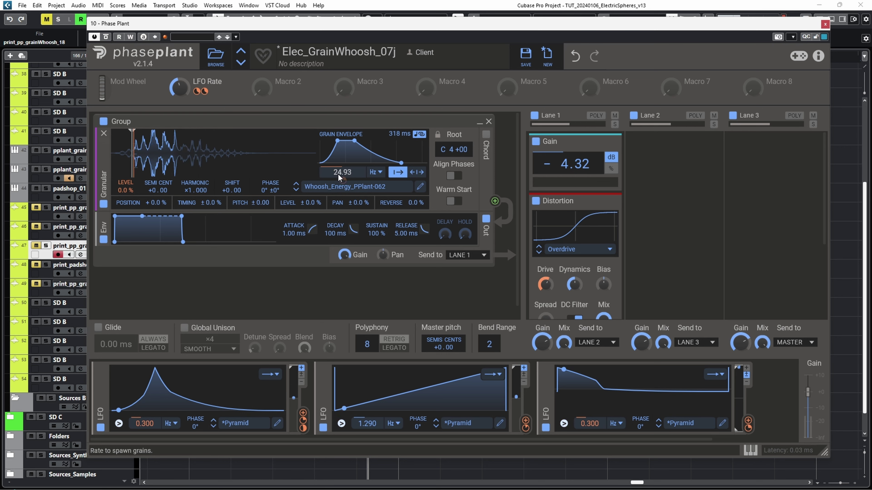
{"action": "left_click", "coordinate": [723, 423]}
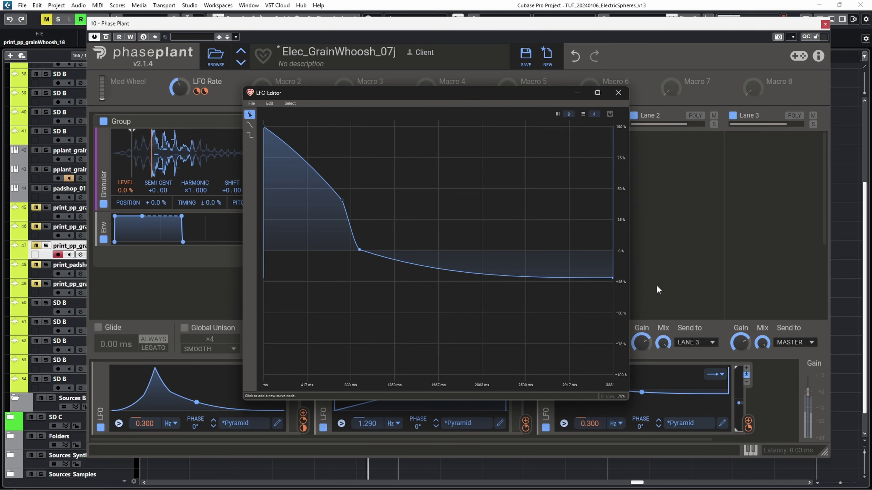
{"action": "left_click_drag", "start_coordinate": [656, 283], "coordinate": [658, 270]}
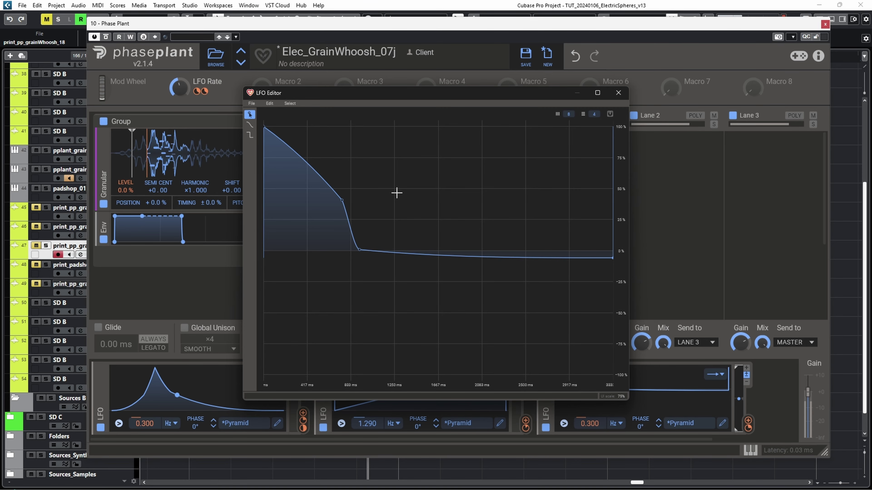
{"action": "left_click_drag", "start_coordinate": [344, 201], "coordinate": [350, 222]}
{"action": "mouse_move", "coordinate": [358, 254]}
{"action": "left_mouse_down"}
{"action": "mouse_move", "coordinate": [369, 296]}
{"action": "mouse_move", "coordinate": [362, 261]}
{"action": "left_mouse_up"}
{"action": "right_click", "coordinate": [271, 131]}
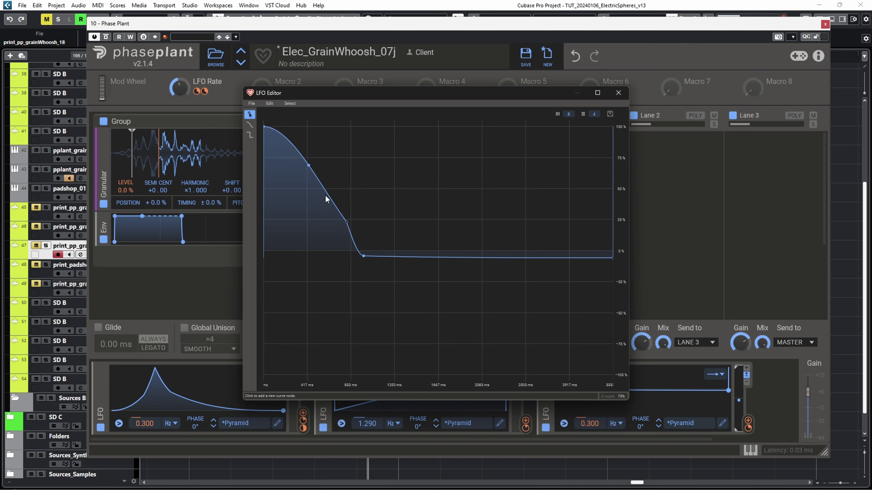
{"action": "mouse_move", "coordinate": [346, 222]}
{"action": "left_mouse_down"}
{"action": "mouse_move", "coordinate": [347, 195]}
{"action": "mouse_move", "coordinate": [349, 215]}
{"action": "left_mouse_up"}
{"action": "left_click", "coordinate": [618, 93]}
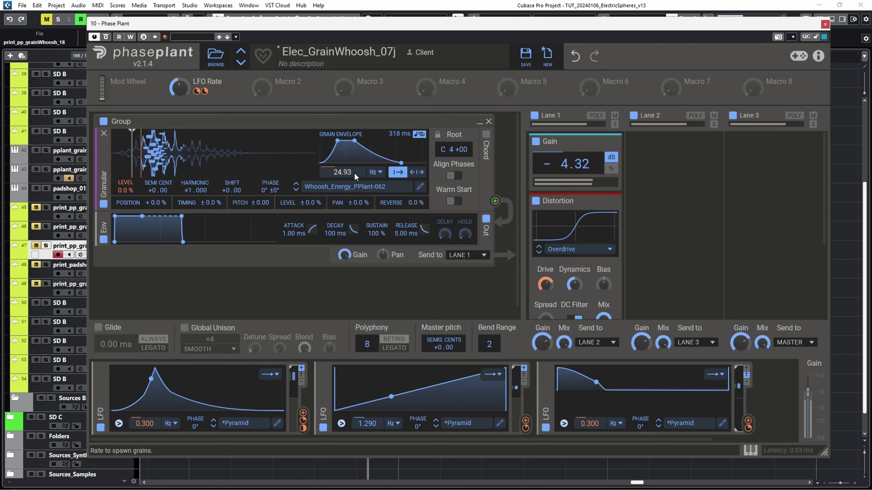
- Set the grain rate to 27.67 Hz, assign the third LFO to Master pitch and adjust that modulation's depth
{"action": "left_click_drag", "start_coordinate": [748, 421], "coordinate": [335, 161]}
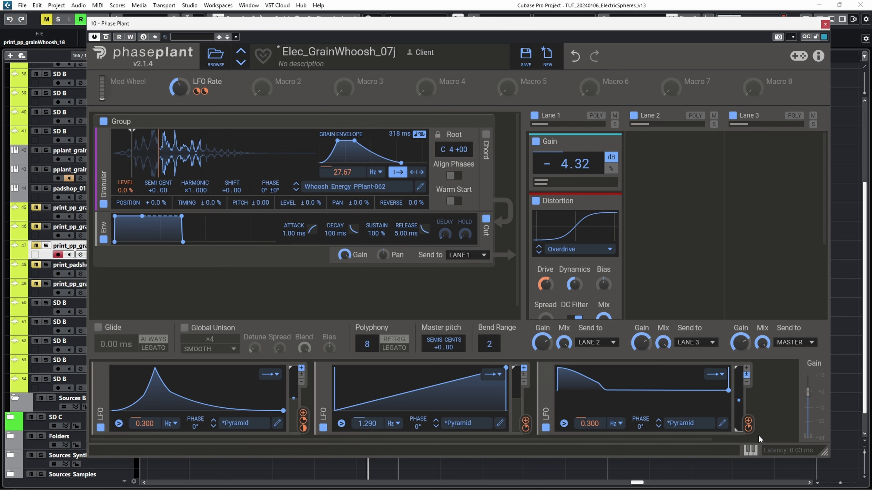
{"action": "left_click_drag", "start_coordinate": [748, 425], "coordinate": [443, 344]}
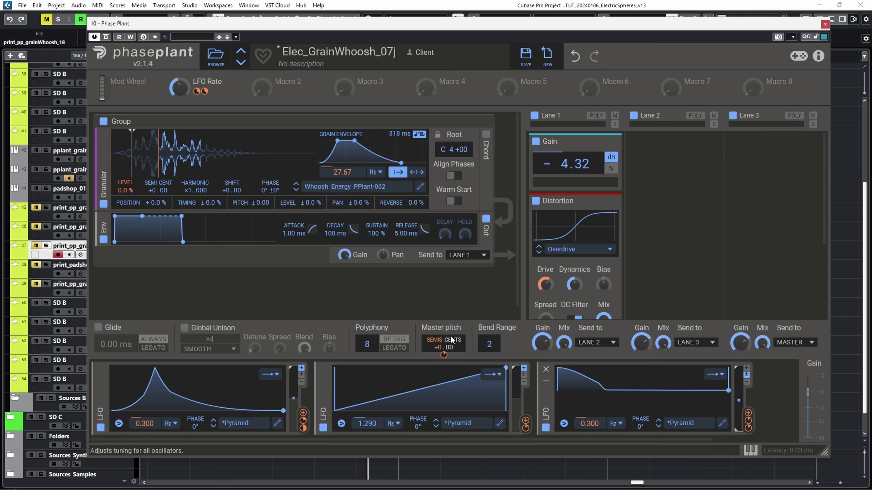
{"action": "left_click_drag", "start_coordinate": [443, 355], "coordinate": [444, 359]}
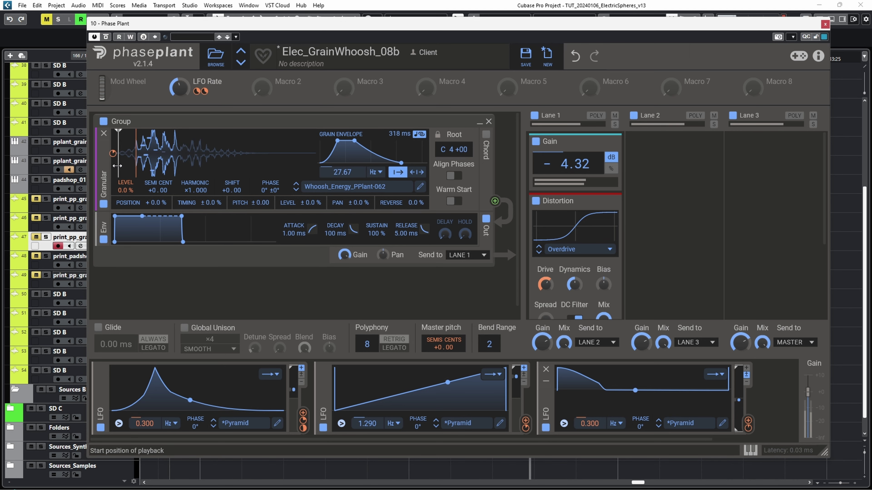
- Try a different playback start in the Whoosh_Energy_PPlant-062 waveform and a higher grain rate, undoing both changes
{"action": "left_click_drag", "start_coordinate": [118, 166], "coordinate": [127, 166]}
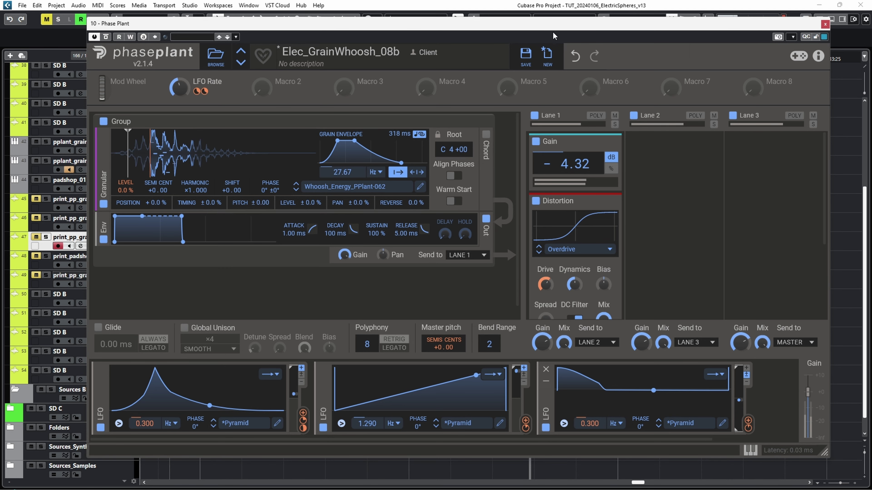
{"action": "left_click", "coordinate": [575, 56]}
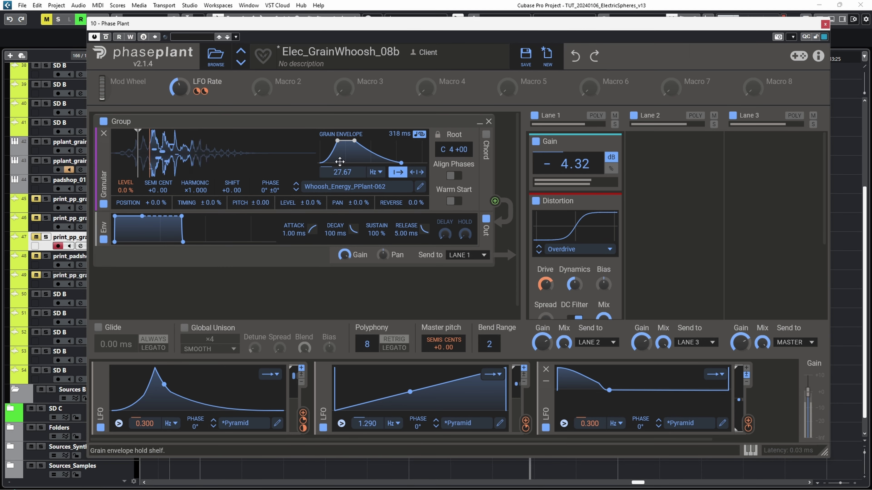
{"action": "left_click_drag", "start_coordinate": [342, 172], "coordinate": [342, 160]}
{"action": "left_click", "coordinate": [575, 56]}
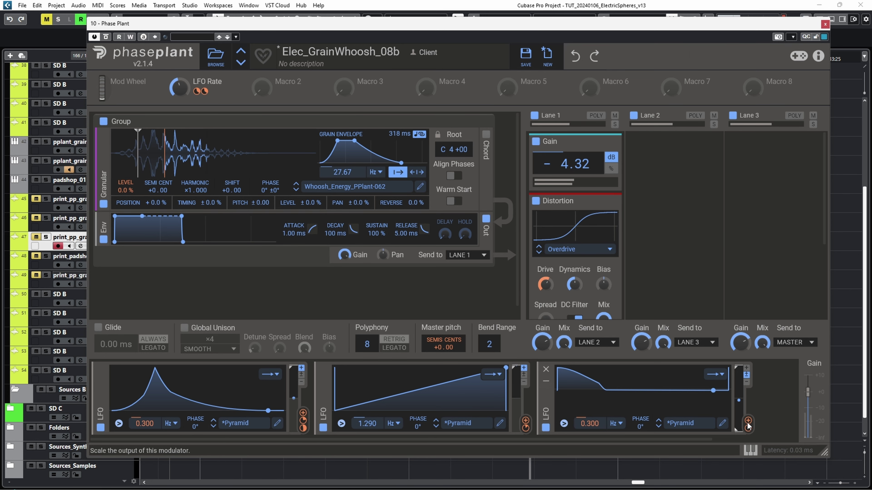
- Assign the third LFO to the grain rate and adjust the Master pitch along with its modulation depth
{"action": "left_click_drag", "start_coordinate": [748, 426], "coordinate": [343, 171]}
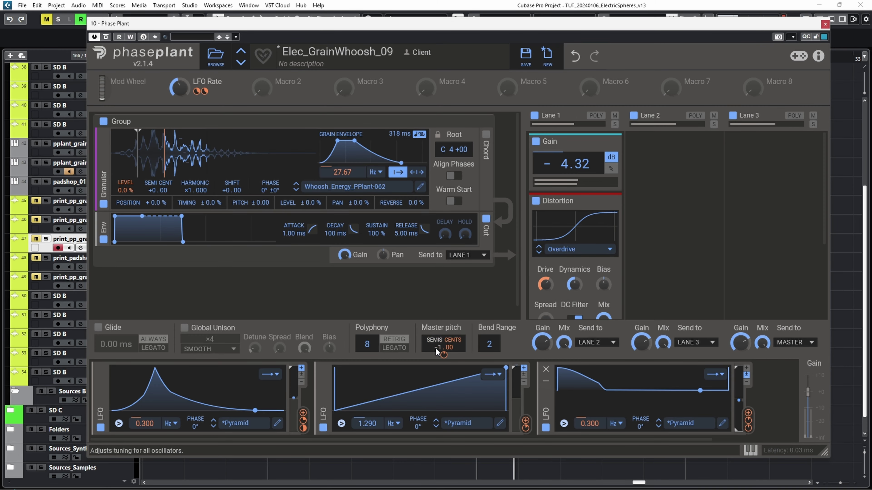
{"action": "double_click", "coordinate": [435, 347]}
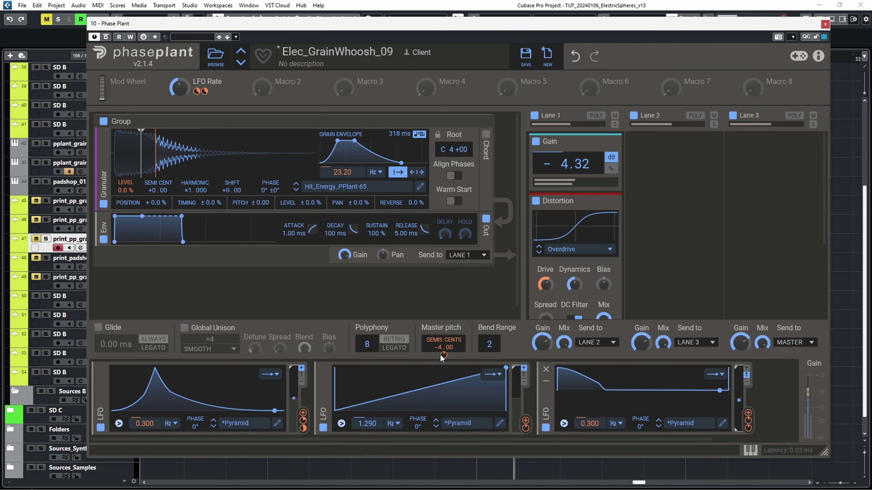
{"action": "left_click_drag", "start_coordinate": [444, 355], "coordinate": [444, 335]}
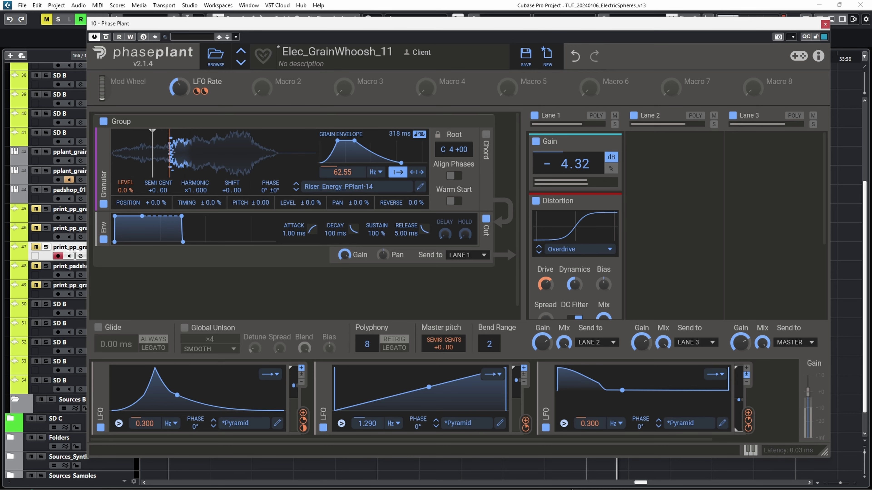
- Try a playback start near the peak of the Riser_Energy_PPlant-14 waveform, undo it, and set the Gain effect to -8.49 dB
{"action": "left_click_drag", "start_coordinate": [165, 168], "coordinate": [233, 168]}
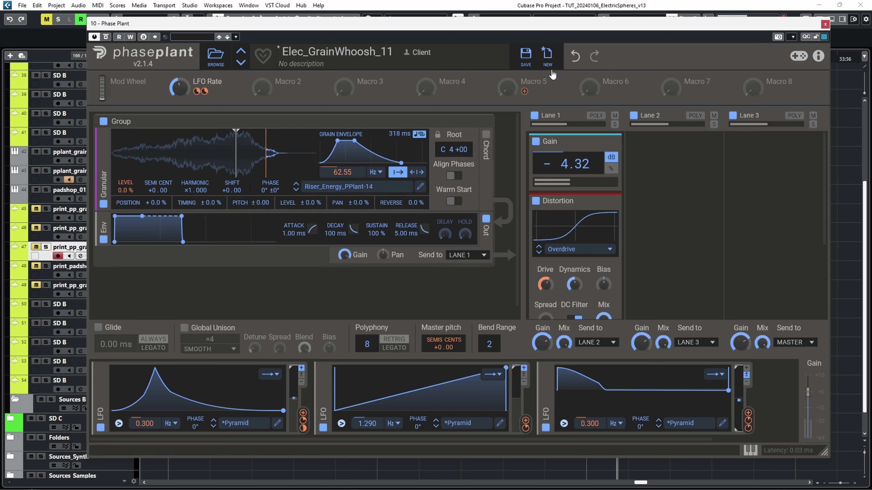
{"action": "left_click", "coordinate": [575, 58]}
{"action": "left_click_drag", "start_coordinate": [583, 160], "coordinate": [575, 165]}
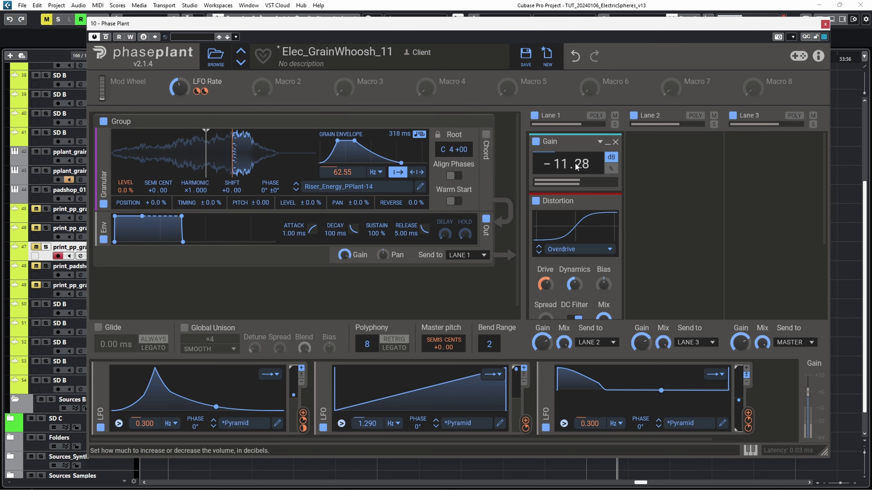
{"action": "scroll", "coordinate": [574, 164], "scroll_direction": "up", "scroll_amount": 2}
- Set the grain rate to 12.41 Hz and the Gain effect to -2.08 dB, and save the preset as Elec_GrainWhoosh_12
{"action": "mouse_move", "coordinate": [342, 172]}
{"action": "left_mouse_down"}
{"action": "mouse_move", "coordinate": [342, 192]}
{"action": "mouse_move", "coordinate": [342, 174]}
{"action": "left_mouse_up"}
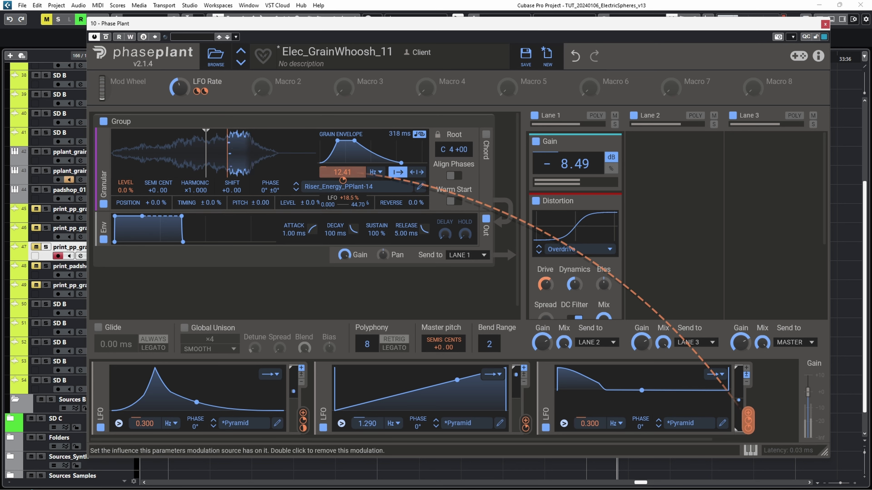
{"action": "left_click", "coordinate": [576, 56]}
{"action": "left_click_drag", "start_coordinate": [568, 158], "coordinate": [567, 164]}
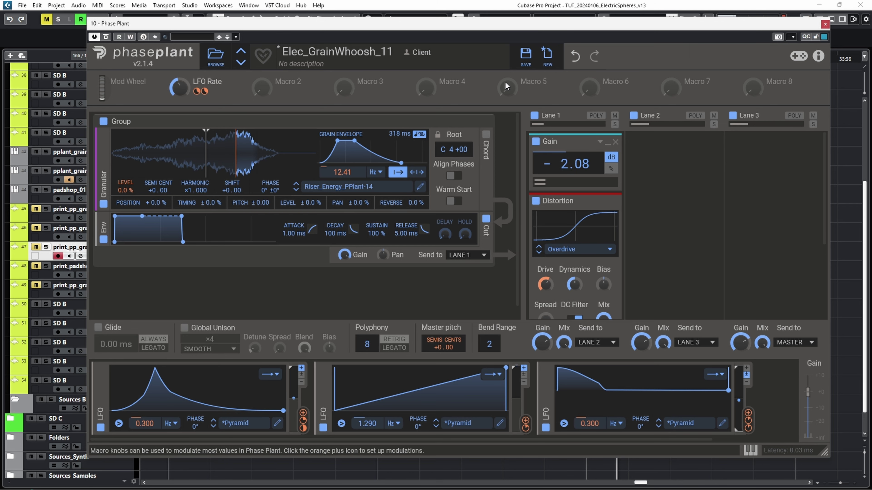
{"action": "left_click", "coordinate": [525, 57]}
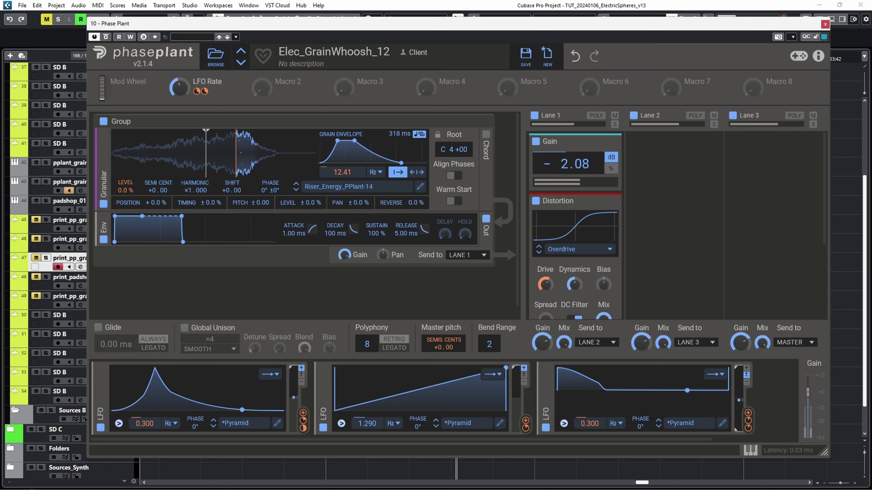
- Set the Gain effect to +3.23 dB, audition the Riser_Energy_PPlant-15 sample and load Riser_Energy_PPlant-16
{"action": "left_click_drag", "start_coordinate": [575, 164], "coordinate": [575, 148]}
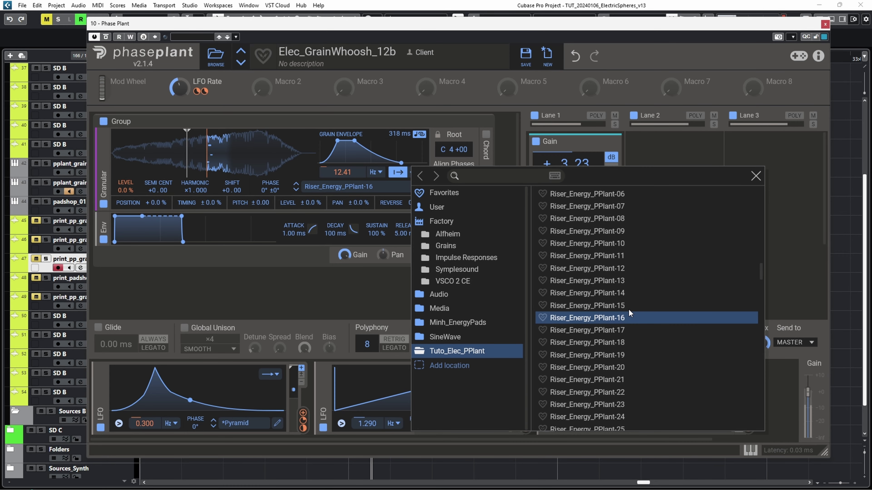
{"action": "left_click", "coordinate": [629, 309]}
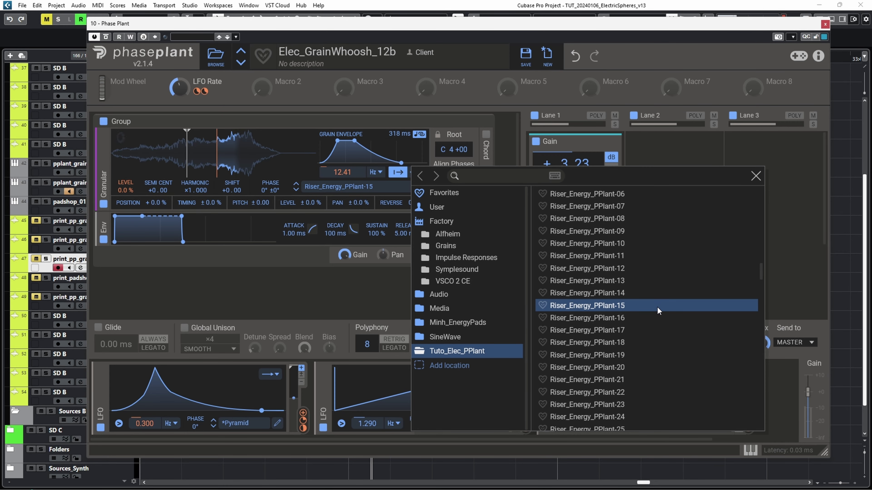
{"action": "left_click", "coordinate": [628, 317]}
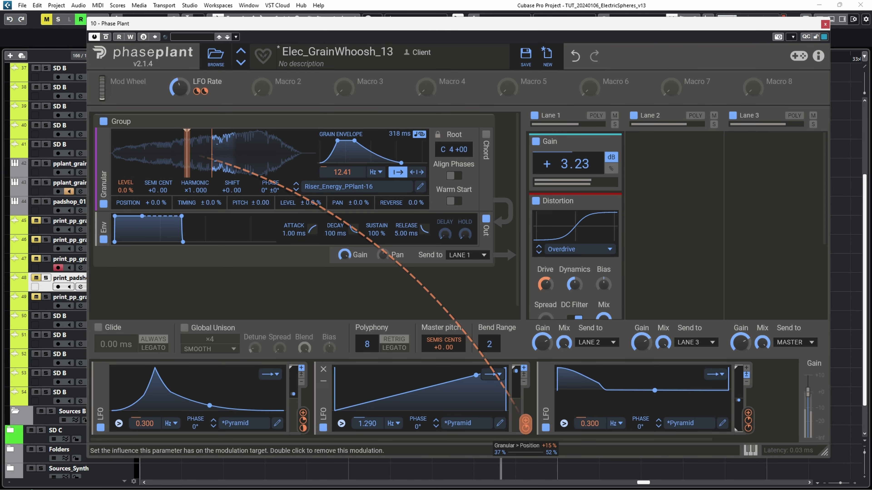
- Adjust how strongly the second LFO modulates the granular position
{"action": "left_click_drag", "start_coordinate": [526, 428], "coordinate": [526, 411]}
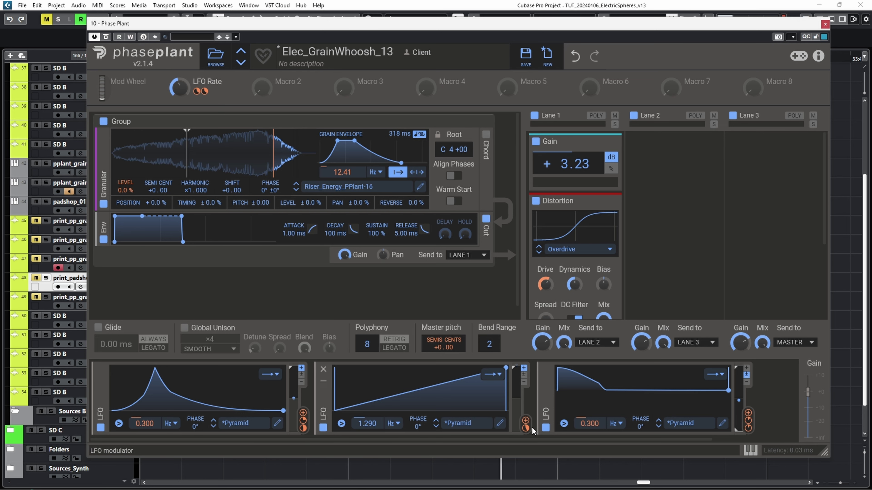
{"action": "mouse_move", "coordinate": [526, 429]}
{"action": "left_click_drag", "start_coordinate": [527, 428], "coordinate": [527, 439]}
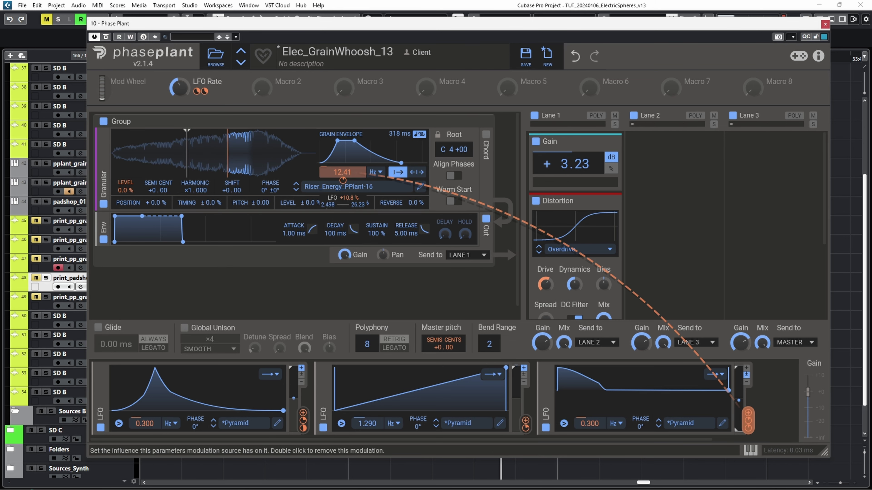
- Set the grain rate to 7.346 Hz and adjust the LFO modulation depths on the grain rate and Master pitch
{"action": "left_click_drag", "start_coordinate": [343, 181], "coordinate": [343, 175]}
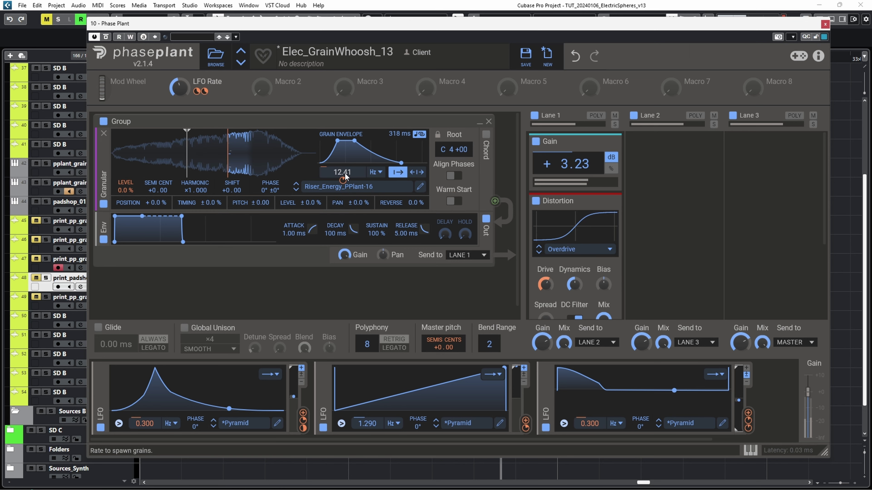
{"action": "left_click_drag", "start_coordinate": [343, 174], "coordinate": [342, 165]}
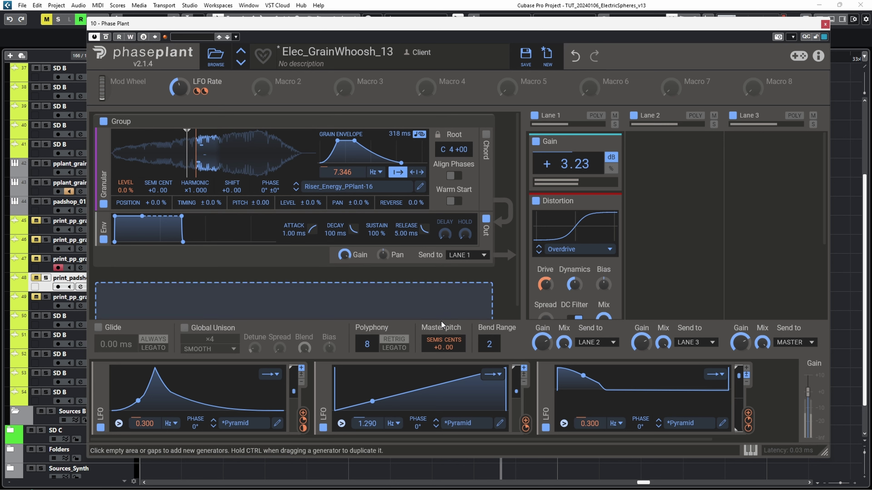
{"action": "mouse_move", "coordinate": [444, 355]}
{"action": "mouse_move", "coordinate": [444, 356]}
{"action": "left_mouse_down"}
{"action": "mouse_move", "coordinate": [443, 347]}
{"action": "mouse_move", "coordinate": [443, 355]}
{"action": "left_mouse_up"}
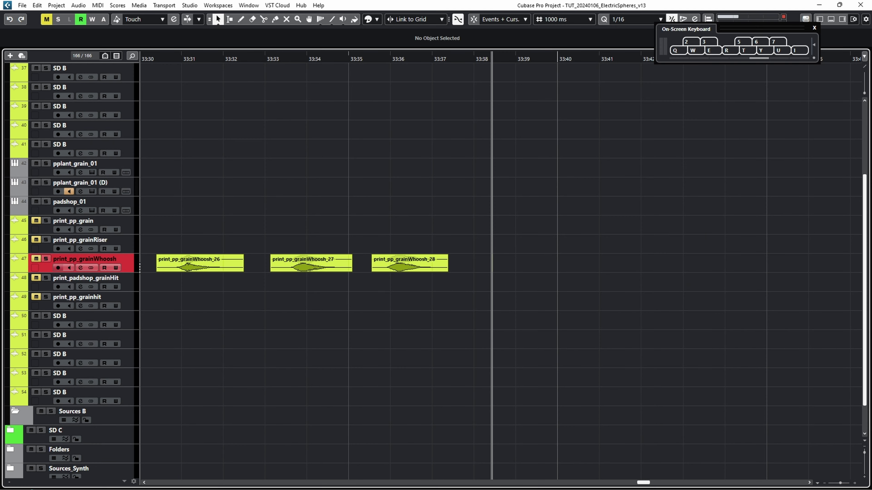
- Start recording in Cubase with the print_pp_grainWhoosh track selected
{"action": "key", "text": "KP_Multiply"}
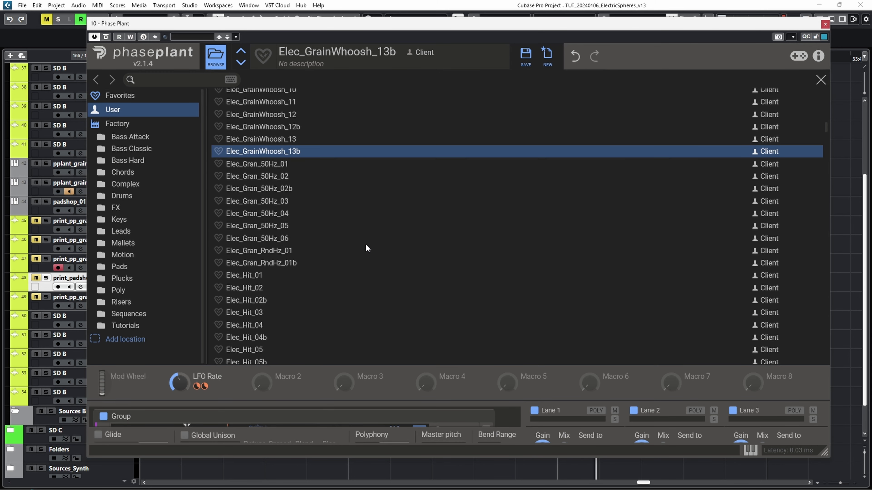
- Load the Elec_GrainRiser_01 preset, comparing it with Elec_GrainRiser_02
{"action": "scroll", "coordinate": [366, 245], "scroll_direction": "up", "scroll_amount": 6}
{"action": "scroll", "coordinate": [367, 248], "scroll_direction": "up", "scroll_amount": 5}
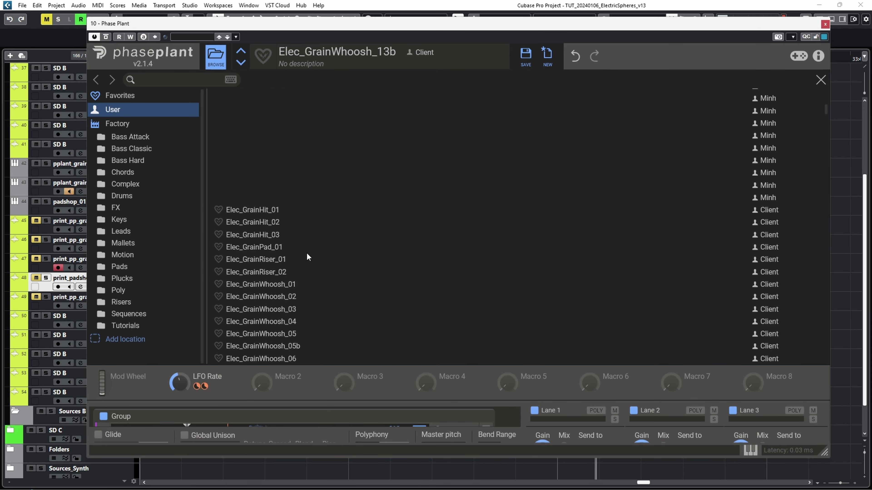
{"action": "left_click", "coordinate": [289, 261]}
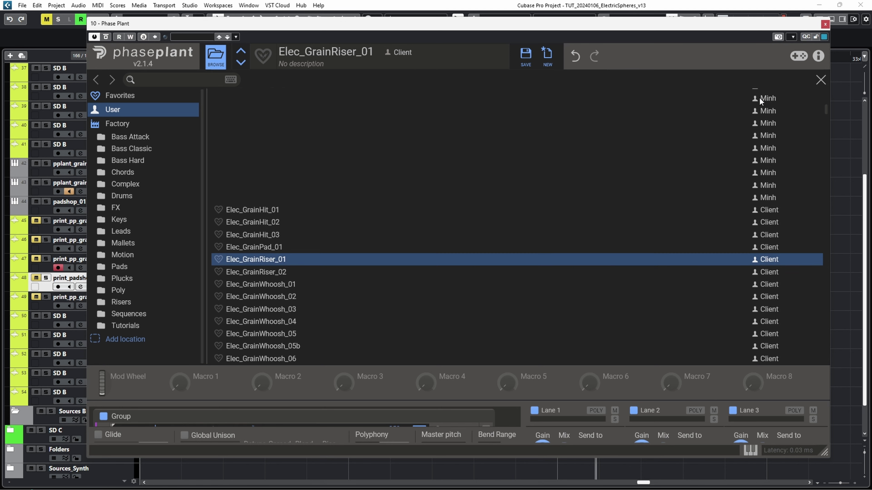
{"action": "left_click", "coordinate": [821, 81]}
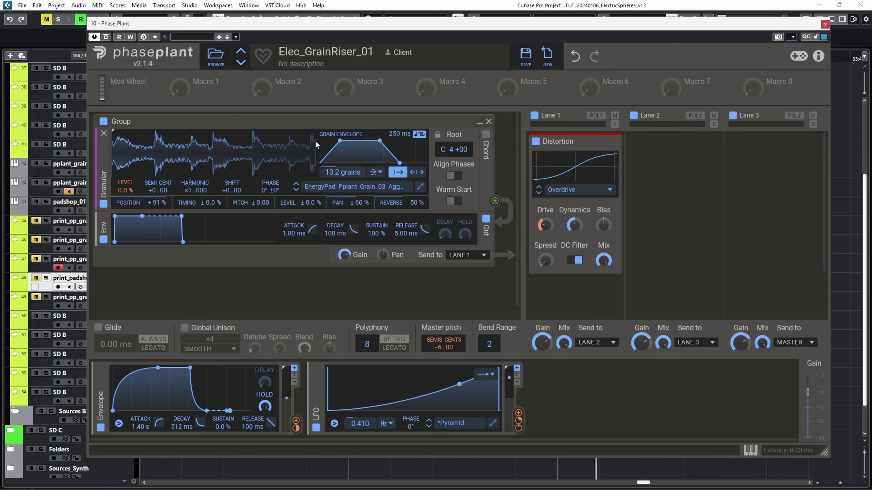
{"action": "left_click", "coordinate": [242, 64]}
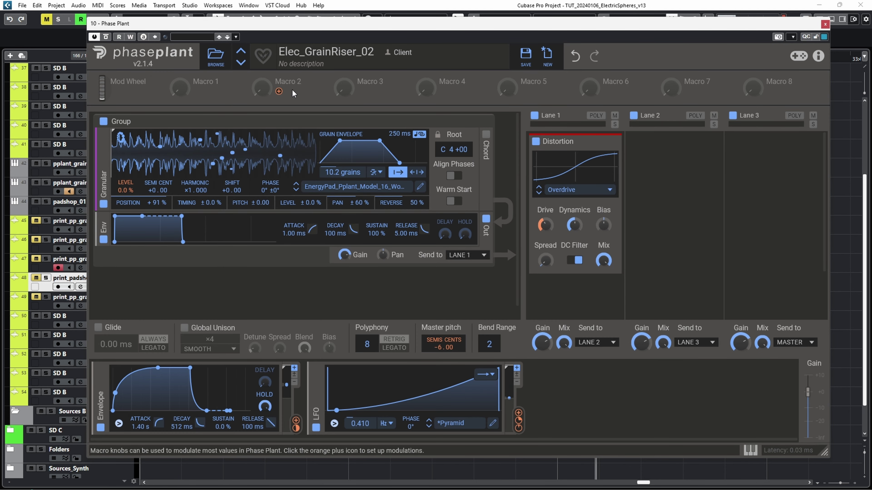
{"action": "left_click", "coordinate": [240, 55]}
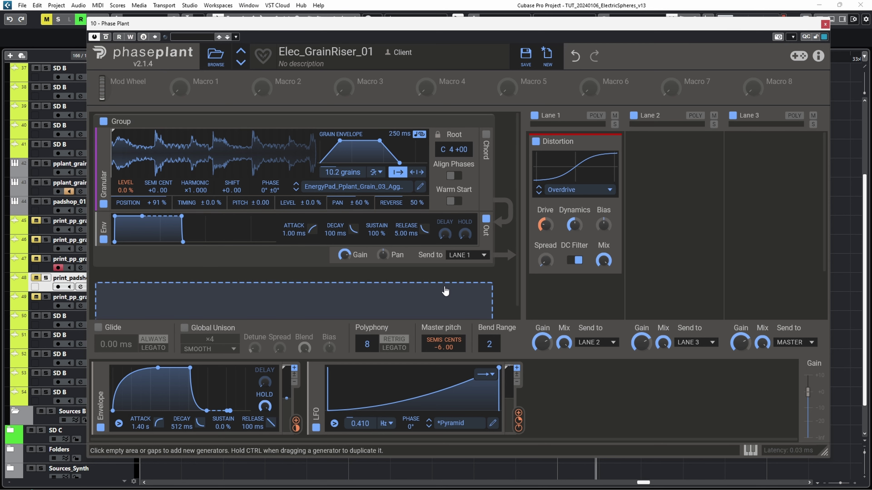
- Remove the LFO modulation from the Master pitch and switch the grain spawn timing to Hz
{"action": "mouse_move", "coordinate": [444, 355]}
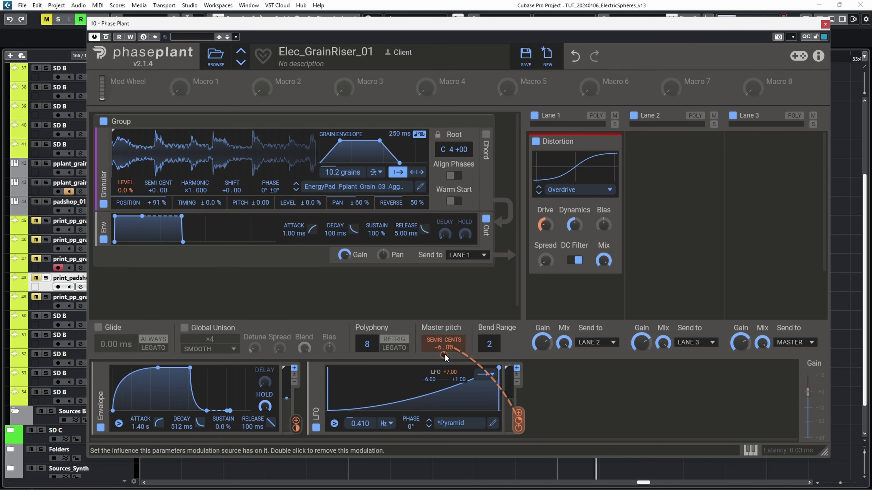
{"action": "double_click", "coordinate": [444, 354]}
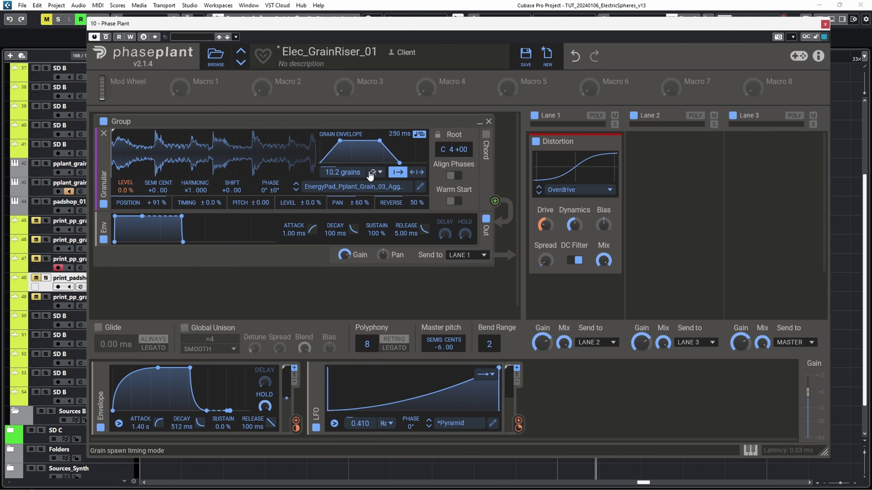
{"action": "left_click", "coordinate": [378, 173]}
{"action": "left_click", "coordinate": [383, 173]}
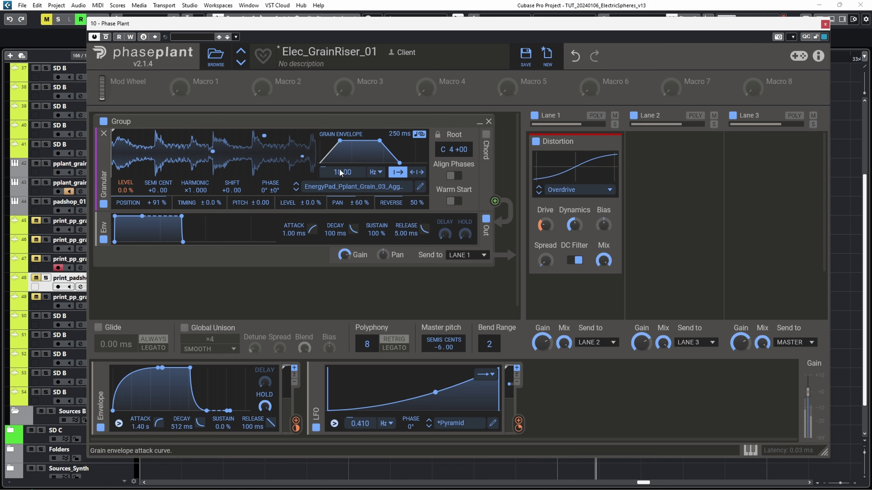
- Set the grain rate to 66.33 Hz and the grain length to 44.6 ms
{"action": "left_click_drag", "start_coordinate": [342, 173], "coordinate": [342, 161]}
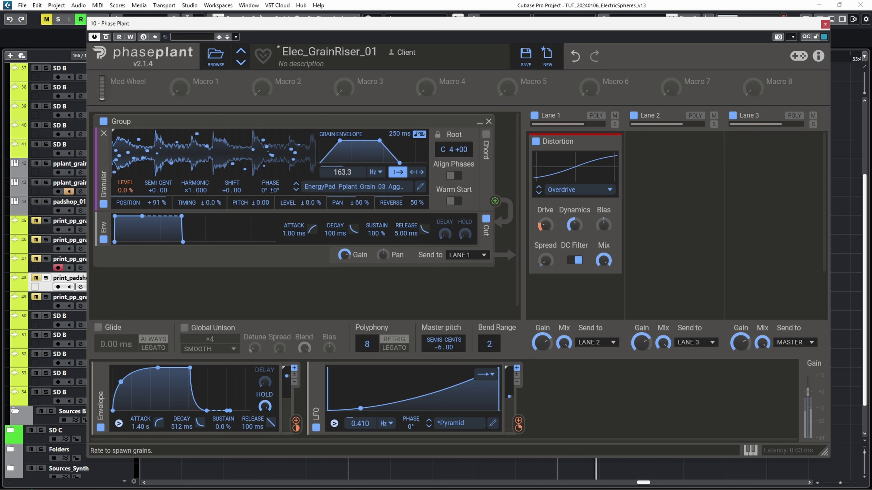
{"action": "left_click_drag", "start_coordinate": [342, 172], "coordinate": [342, 187]}
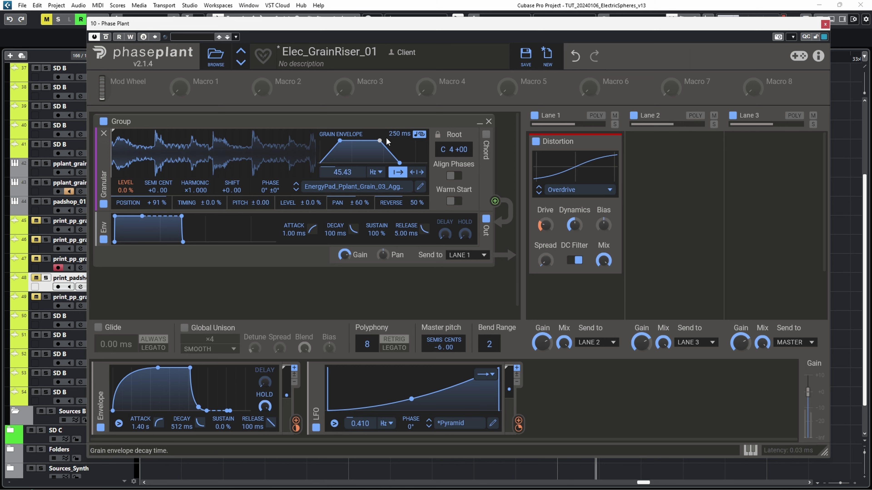
{"action": "left_click_drag", "start_coordinate": [400, 134], "coordinate": [400, 141]}
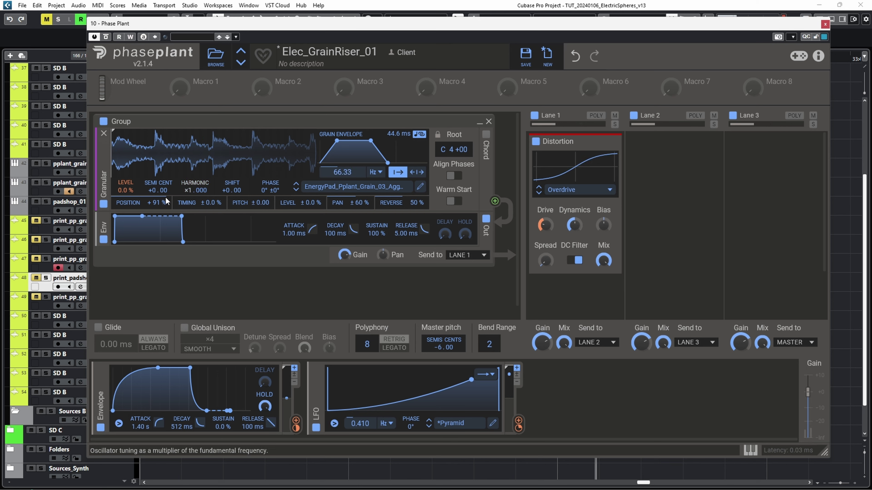
- Set the grain position and reverse randomness to 0% and move the playback start to the waveform's second burst
{"action": "left_click_drag", "start_coordinate": [157, 203], "coordinate": [160, 185]}
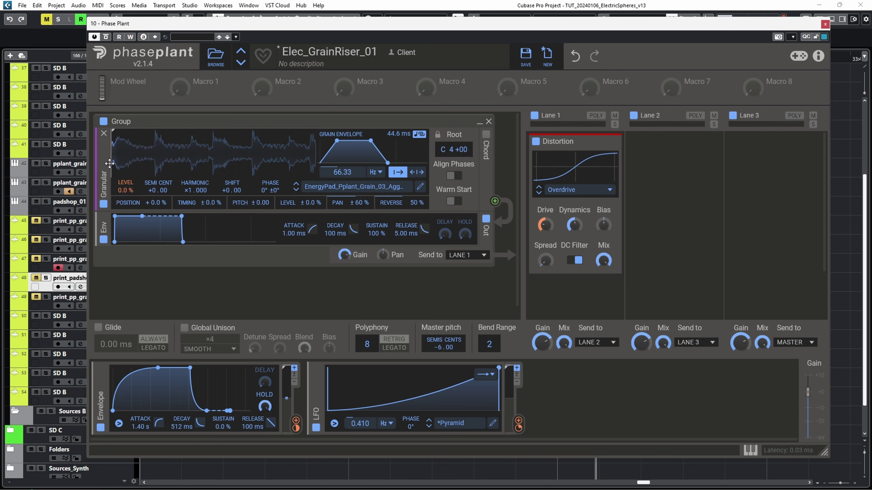
{"action": "left_click_drag", "start_coordinate": [113, 157], "coordinate": [130, 161]}
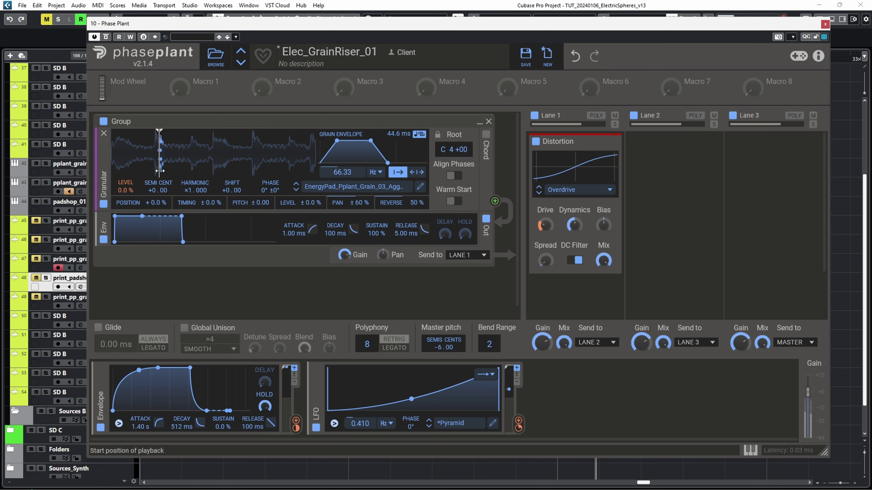
{"action": "left_click_drag", "start_coordinate": [157, 202], "coordinate": [157, 199]}
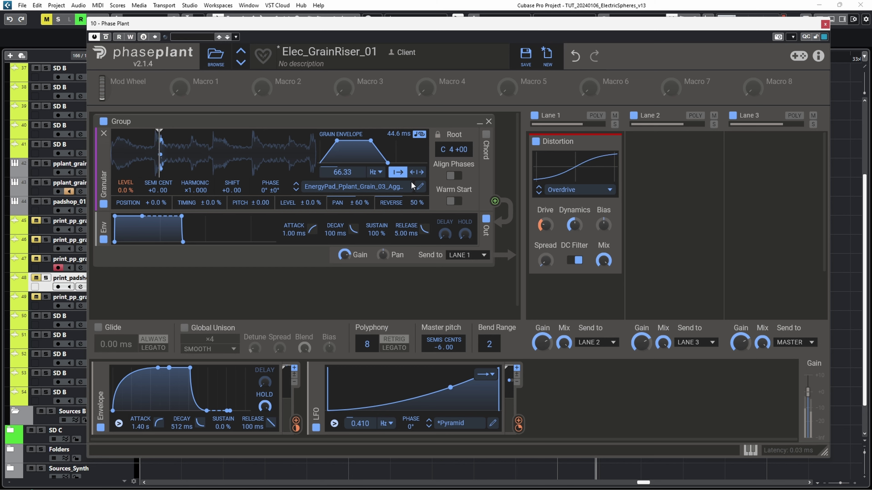
{"action": "left_click_drag", "start_coordinate": [392, 203], "coordinate": [393, 212]}
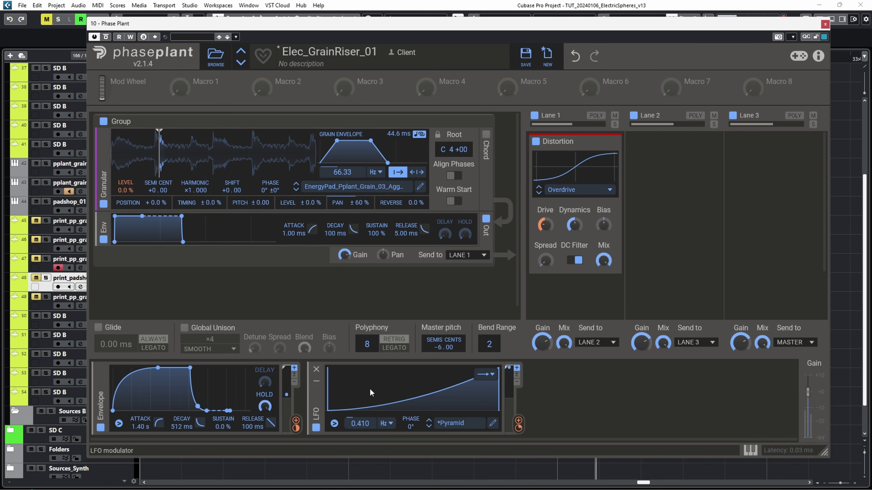
- Duplicate the LFO and straighten the original LFO's curve into a linear ramp
{"action": "left_click_drag", "start_coordinate": [316, 392], "coordinate": [301, 399]}
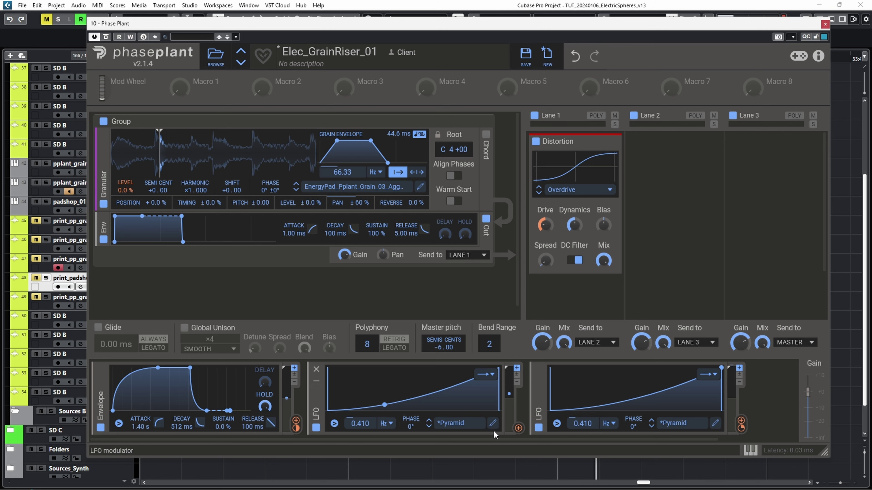
{"action": "left_click", "coordinate": [493, 424]}
{"action": "double_click", "coordinate": [420, 320]}
{"action": "left_click", "coordinate": [618, 93]}
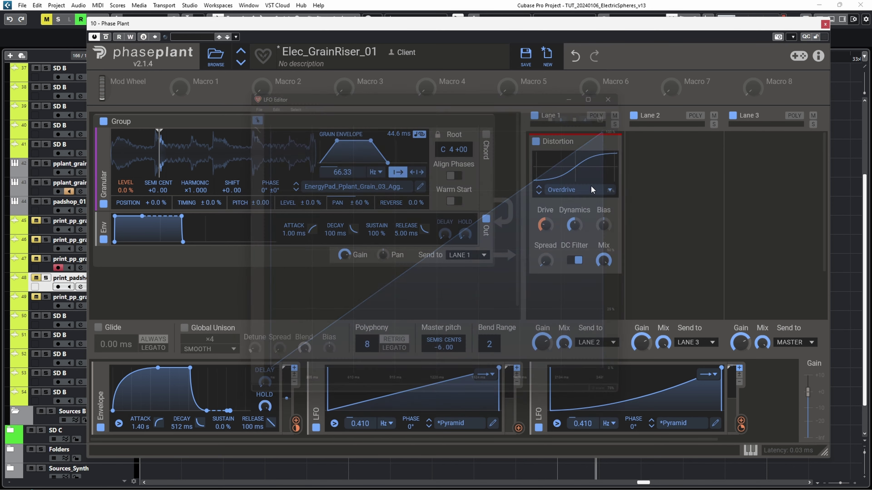
- Assign the linear-ramp LFO to the granular position and shift the playback start slightly earlier, to about 21%
{"action": "left_click", "coordinate": [518, 428]}
{"action": "mouse_move", "coordinate": [170, 162]}
{"action": "left_mouse_down"}
{"action": "mouse_move", "coordinate": [156, 153]}
{"action": "mouse_move", "coordinate": [155, 165]}
{"action": "left_mouse_up"}
{"action": "left_click", "coordinate": [160, 165]}
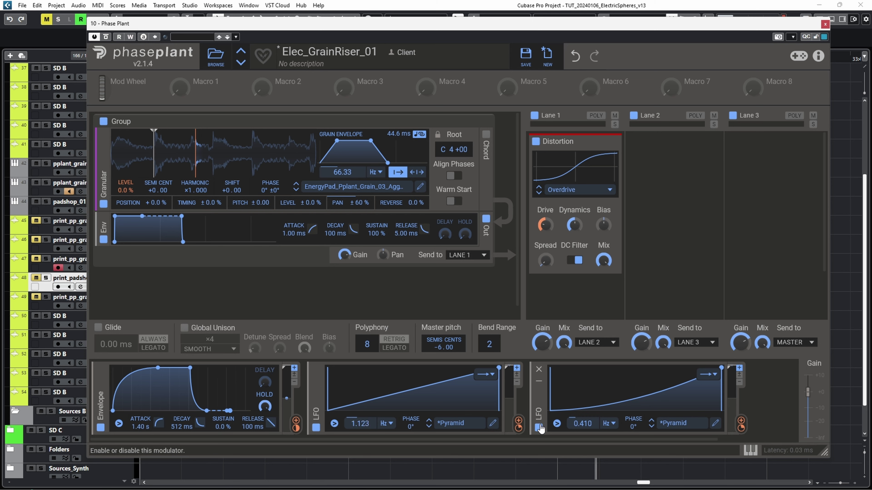
- Set the linear-ramp LFO to 1.455 Hz with Infinite looping and its position modulation depth to +6.9%
{"action": "left_click_drag", "start_coordinate": [518, 428], "coordinate": [519, 440]}
{"action": "left_click_drag", "start_coordinate": [360, 424], "coordinate": [361, 415]}
{"action": "left_click", "coordinate": [485, 375]}
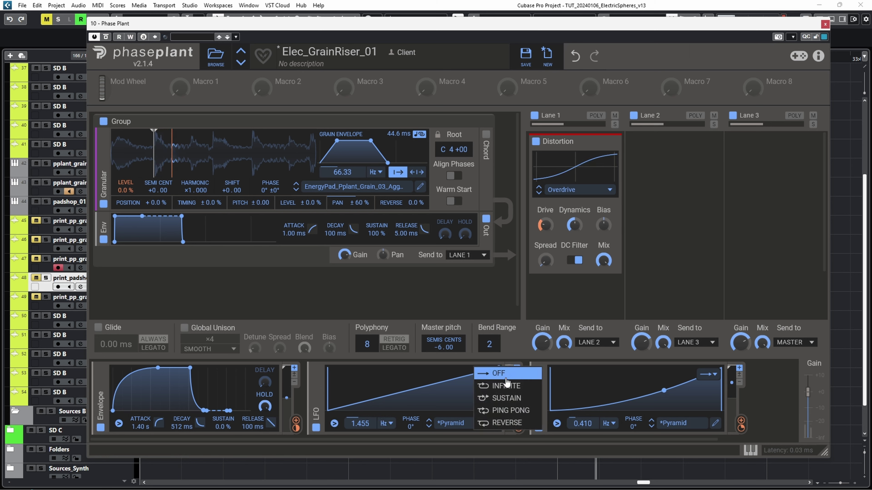
{"action": "left_click", "coordinate": [506, 386]}
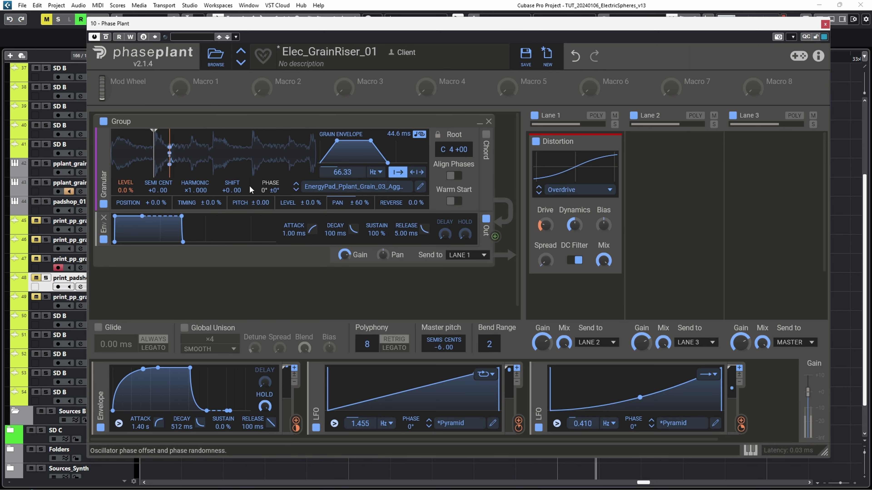
{"action": "left_click_drag", "start_coordinate": [518, 428], "coordinate": [519, 428]}
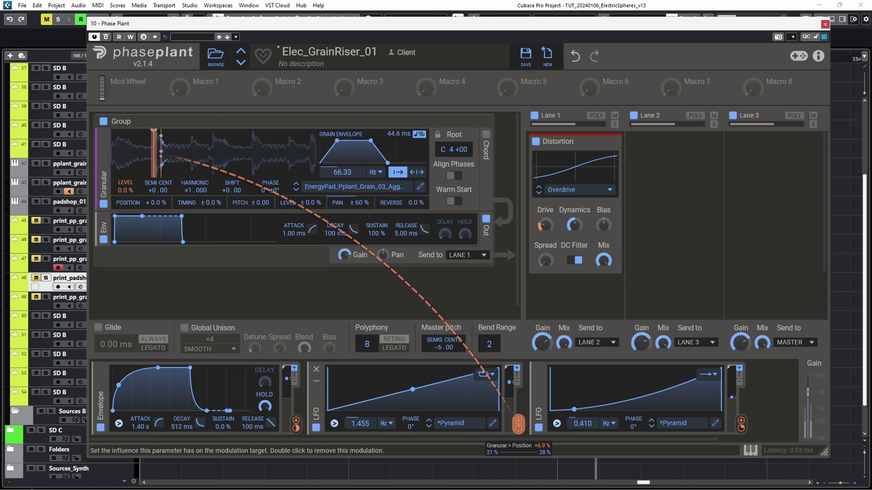
- Trim the granular sample at both ends around its second burst and move the playback start to about 42%, onto that burst
{"action": "left_click", "coordinate": [422, 188]}
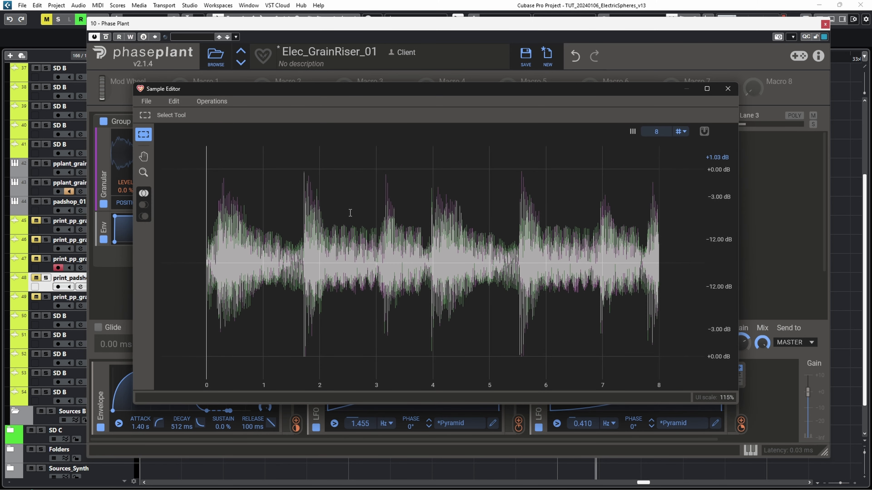
{"action": "left_click_drag", "start_coordinate": [359, 243], "coordinate": [841, 266]}
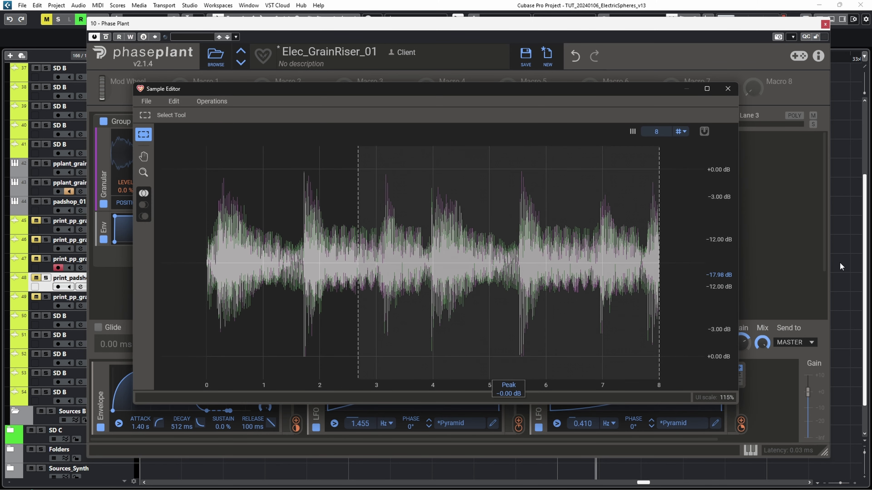
{"action": "key", "text": "Delete"}
{"action": "left_click_drag", "start_coordinate": [452, 278], "coordinate": [299, 288]}
{"action": "left_click", "coordinate": [463, 242]}
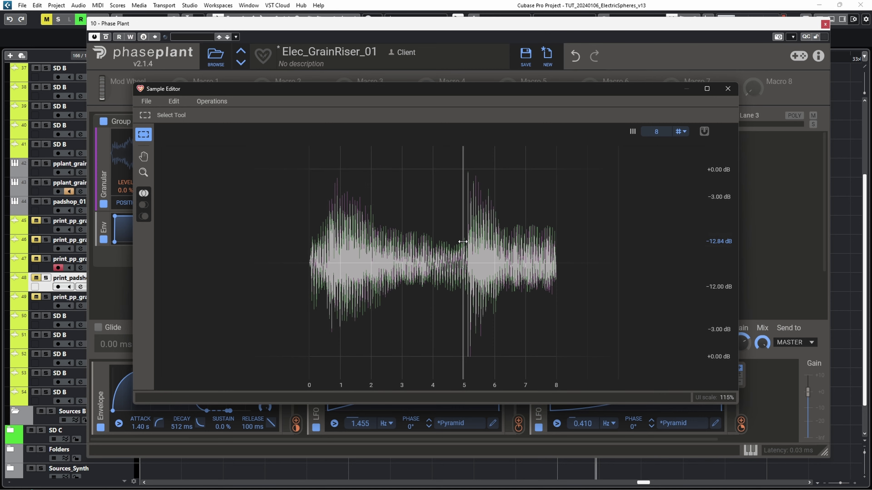
{"action": "left_click_drag", "start_coordinate": [415, 256], "coordinate": [101, 278]}
{"action": "key", "text": "Delete"}
{"action": "left_click", "coordinate": [727, 90]}
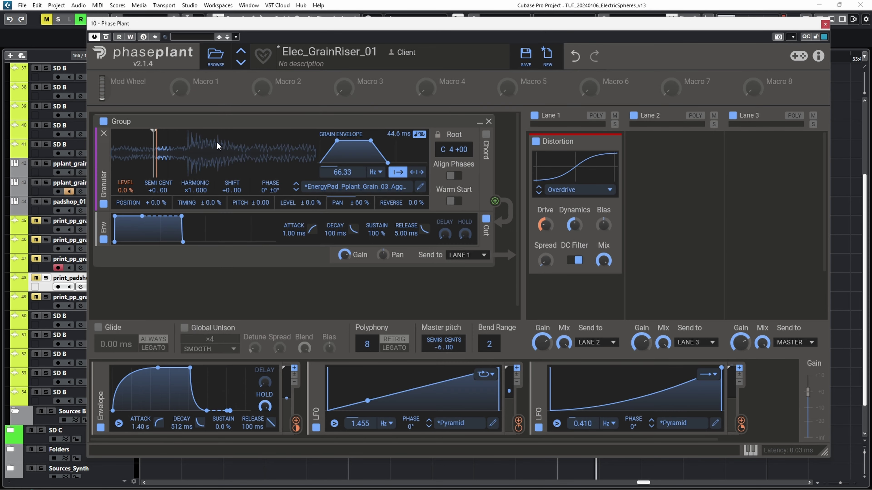
{"action": "left_click_drag", "start_coordinate": [152, 170], "coordinate": [198, 169]}
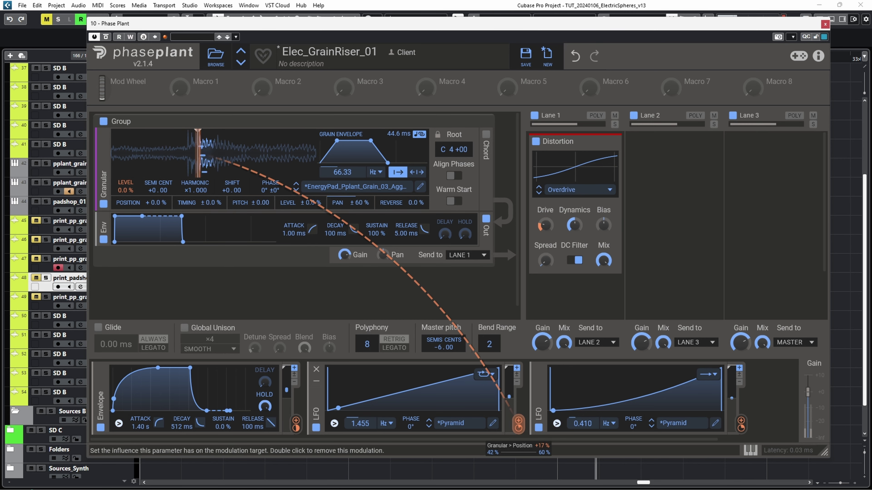
- Try a deeper position modulation with the playback start at about 36% and the linear-ramp LFO at 1.094 Hz
{"action": "left_click_drag", "start_coordinate": [518, 428], "coordinate": [519, 414]}
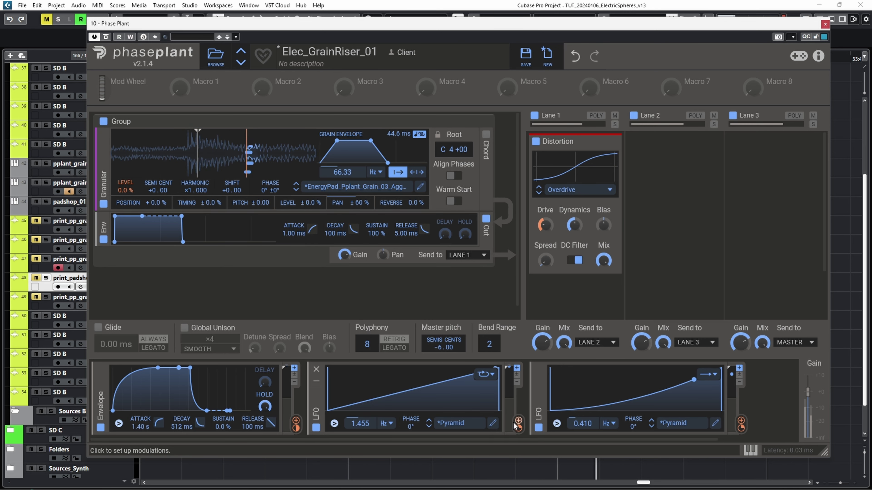
{"action": "mouse_move", "coordinate": [196, 171]}
{"action": "left_mouse_down"}
{"action": "mouse_move", "coordinate": [213, 172]}
{"action": "mouse_move", "coordinate": [189, 172]}
{"action": "left_mouse_up"}
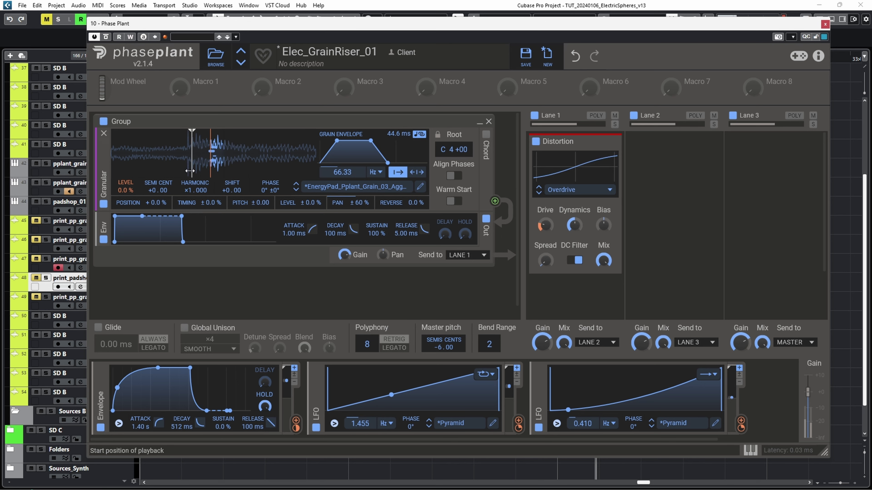
{"action": "left_click_drag", "start_coordinate": [361, 423], "coordinate": [360, 431]}
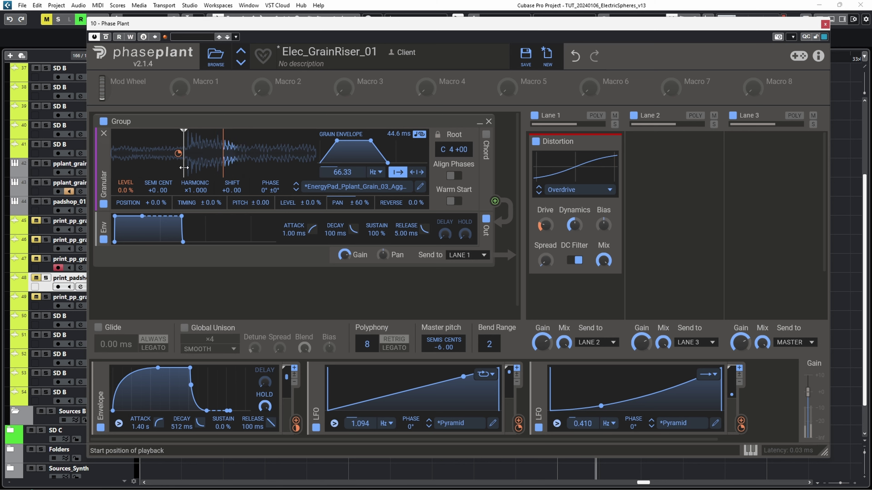
- Move the playback start to about 97%, near the sample's end, and switch the linear-ramp LFO from looping to one-shot
{"action": "left_click_drag", "start_coordinate": [130, 165], "coordinate": [312, 172]}
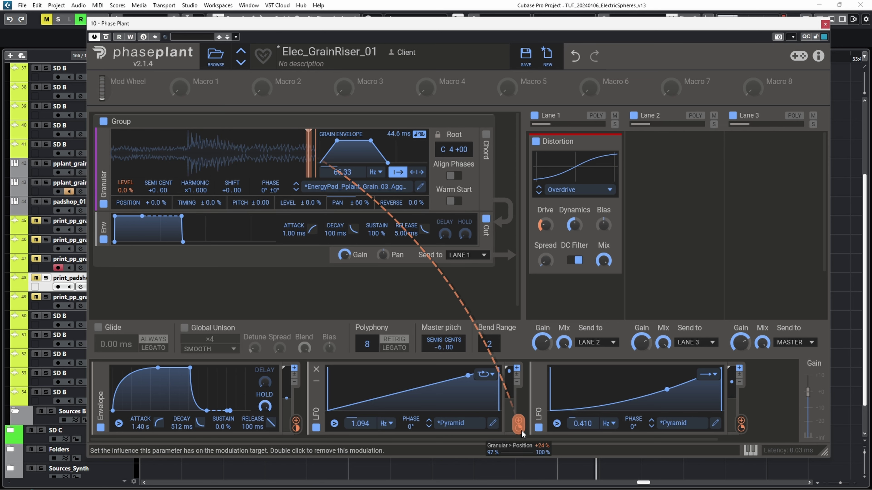
{"action": "left_click", "coordinate": [485, 374]}
{"action": "left_click", "coordinate": [484, 374]}
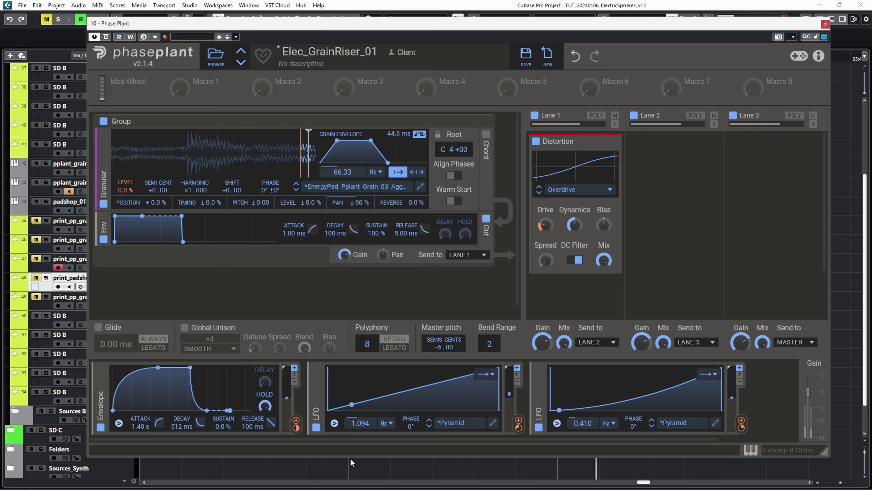
- Set the linear-ramp LFO's rate to 0.41 Hz
{"action": "right_click", "coordinate": [361, 424]}
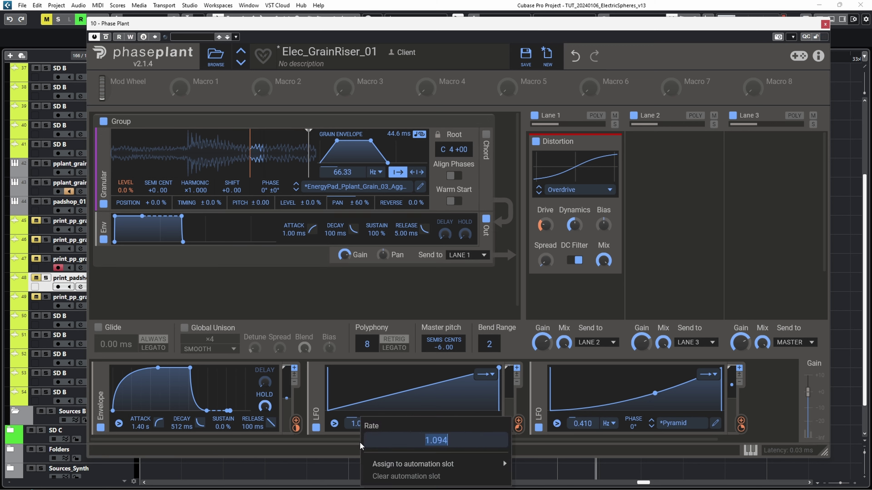
{"action": "type", "text": ".41"}
{"action": "key", "text": "Return"}
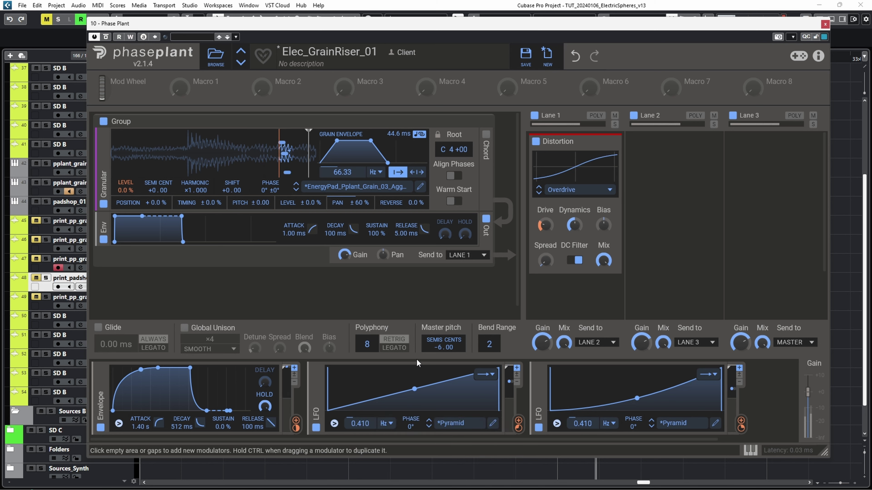
- Adjust the LFO's backward position modulation and move the playback start to about 54%, so the sweep ends on the sample's burst
{"action": "left_click_drag", "start_coordinate": [518, 421], "coordinate": [306, 160]}
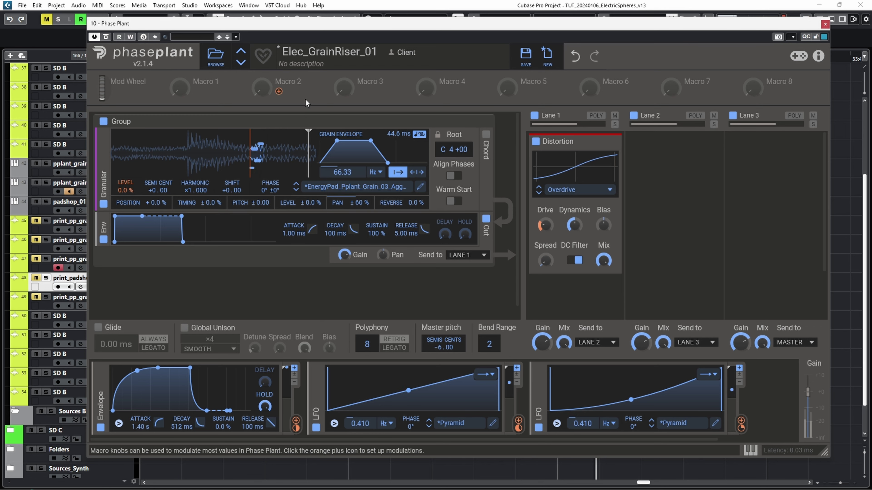
{"action": "mouse_move", "coordinate": [308, 166]}
{"action": "left_mouse_down"}
{"action": "mouse_move", "coordinate": [265, 165]}
{"action": "mouse_move", "coordinate": [260, 138]}
{"action": "mouse_move", "coordinate": [246, 154]}
{"action": "mouse_move", "coordinate": [241, 139]}
{"action": "left_mouse_up"}
{"action": "mouse_move", "coordinate": [259, 156]}
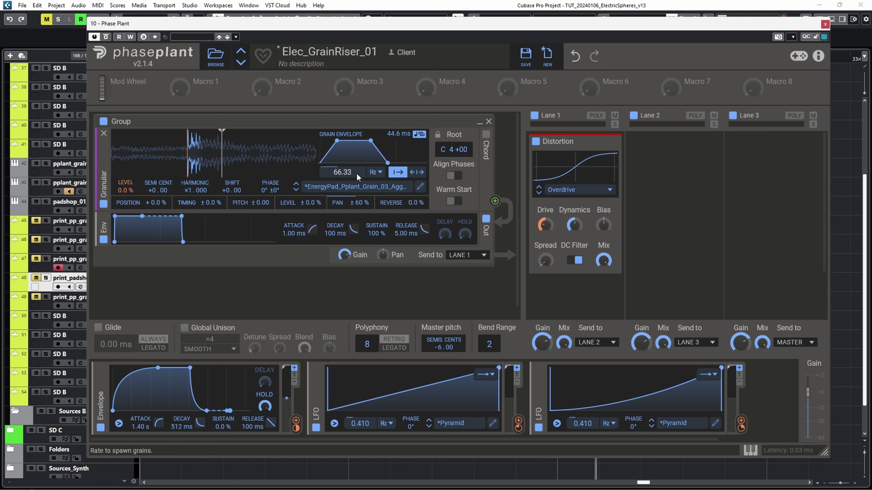
- Modulate the grain spawn rate with the curved LFO at about +16.5% depth and set the base rate to 41.93 Hz
{"action": "left_click", "coordinate": [740, 420]}
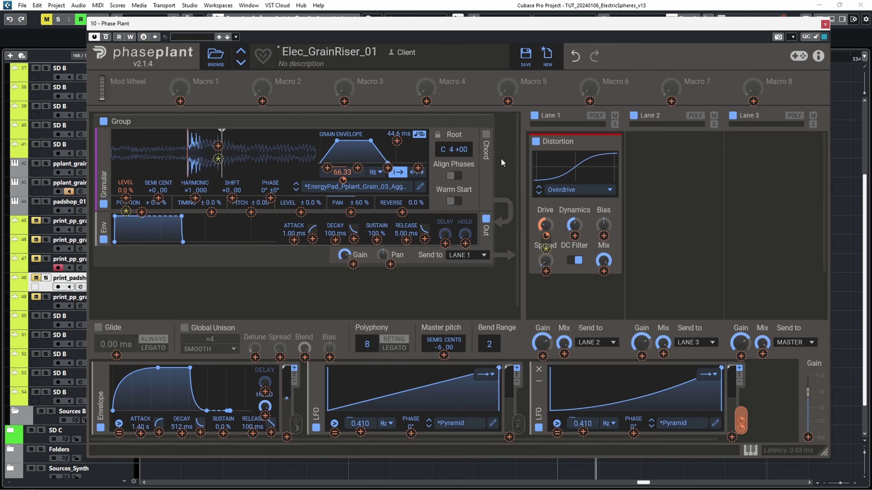
{"action": "left_click", "coordinate": [442, 311]}
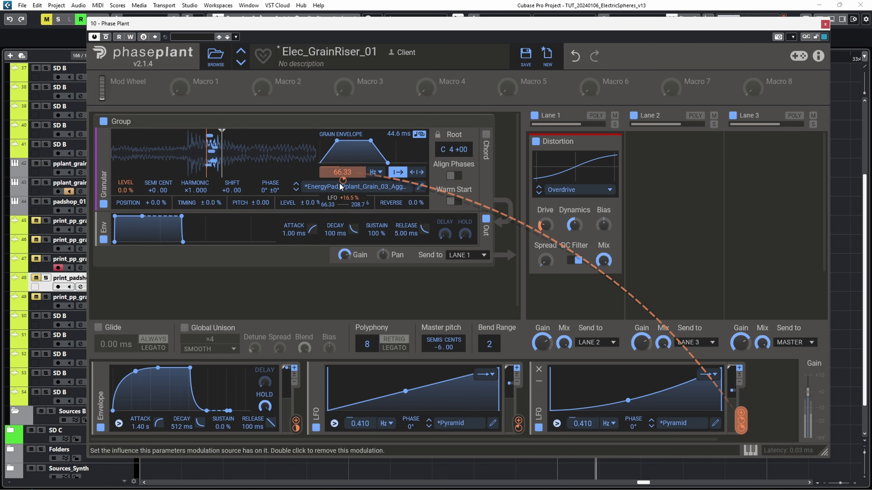
{"action": "left_click_drag", "start_coordinate": [337, 176], "coordinate": [335, 182]}
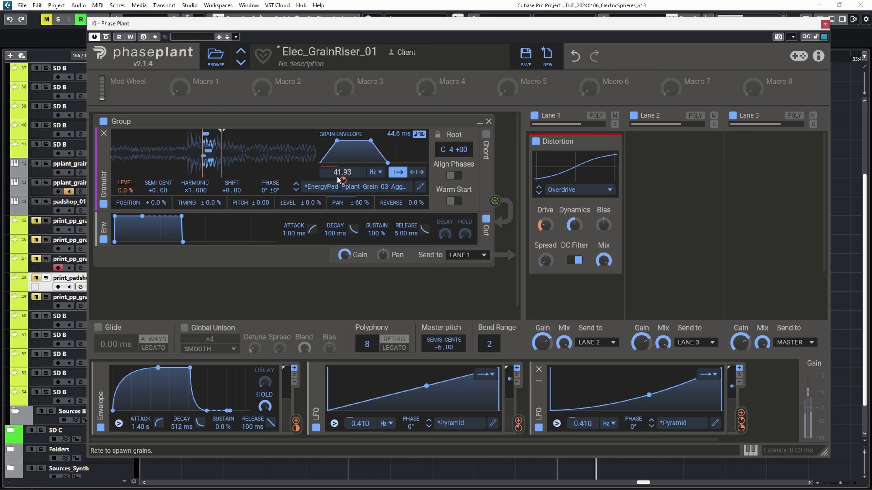
{"action": "mouse_move", "coordinate": [341, 181]}
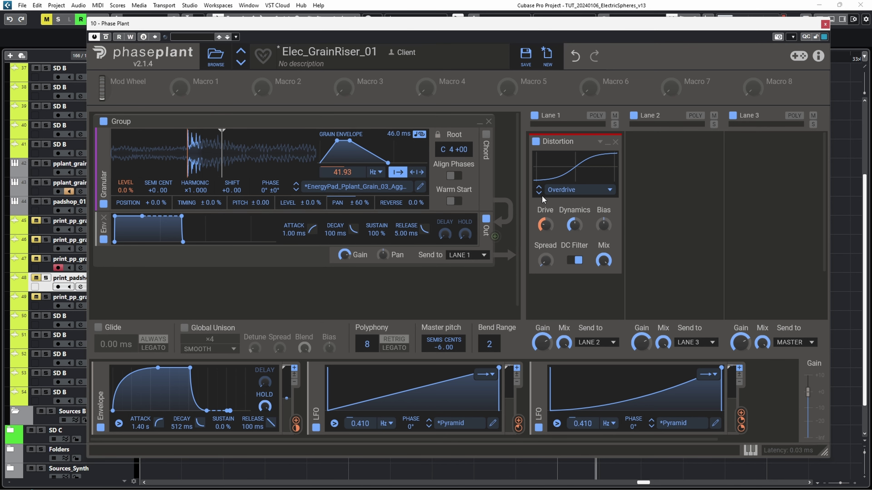
- Save the preset as Elec_GrainRiser_03 and close the instrument window
{"action": "left_click", "coordinate": [526, 53]}
{"action": "key", "text": "End"}
{"action": "key", "text": "BackSpace"}
{"action": "type", "text": "2"}
{"action": "key", "text": "Return"}
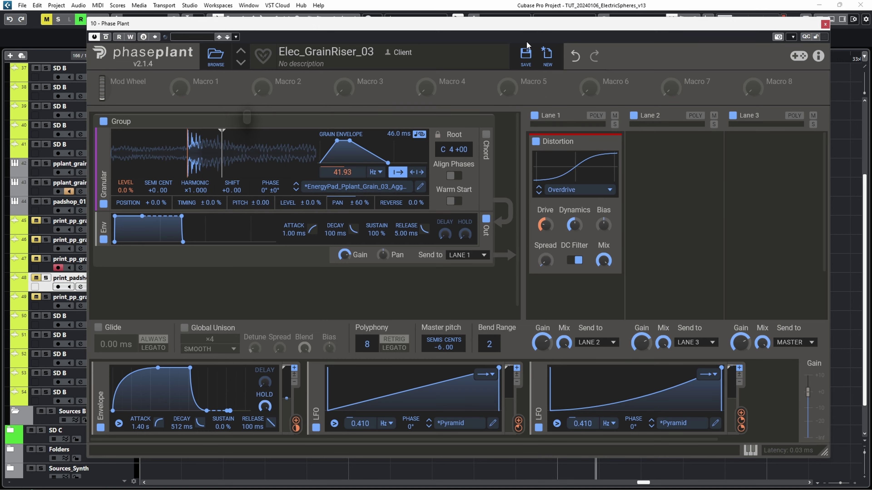
{"action": "left_click", "coordinate": [825, 24]}
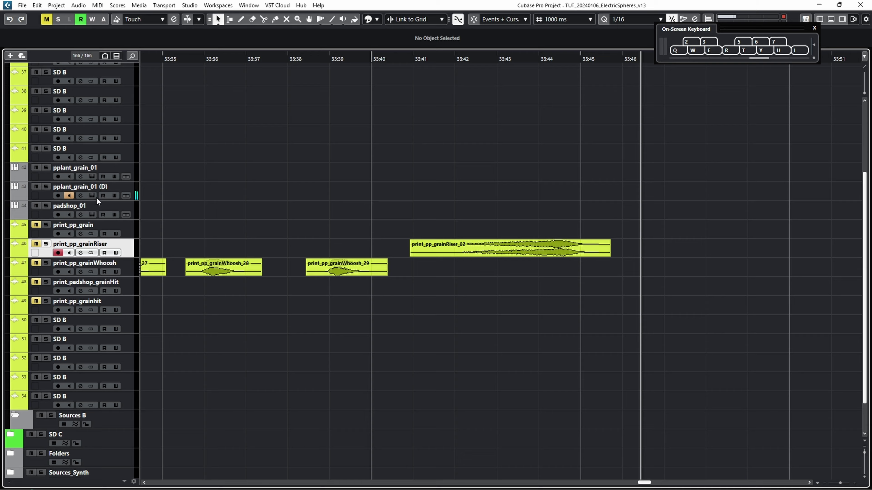
- Reopen the pplant_grain_01 (D) instrument, assign the curved LFO to the master pitch and lower the pitch to -17 semitones
{"action": "left_click", "coordinate": [92, 196]}
{"action": "left_click_drag", "start_coordinate": [437, 342], "coordinate": [437, 350]}
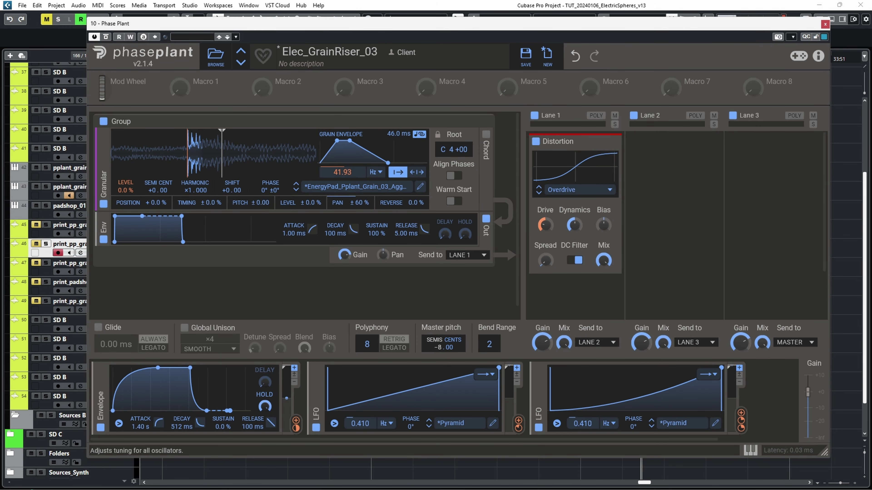
{"action": "left_click_drag", "start_coordinate": [741, 412], "coordinate": [437, 346]}
{"action": "right_click", "coordinate": [444, 354]}
{"action": "left_click", "coordinate": [438, 439]}
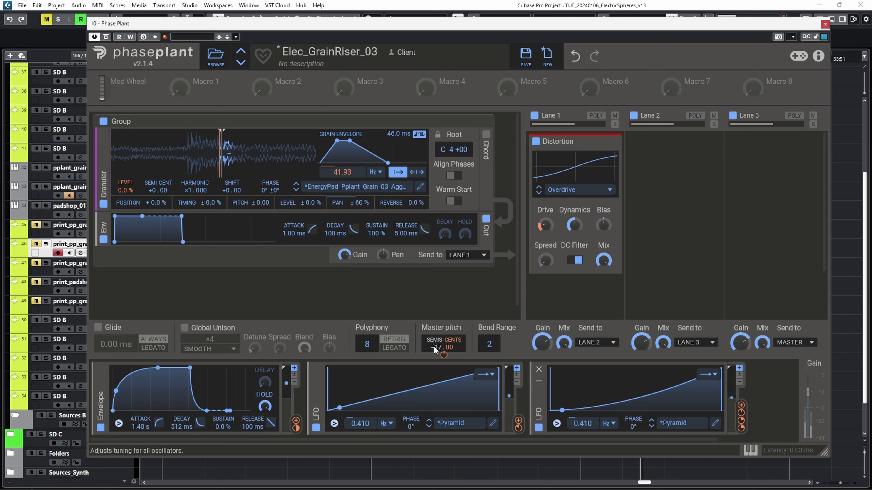
- Try a much longer grain, then set the grain envelope length to 44.2 ms and slightly lower the Distortion drive
{"action": "left_click_drag", "start_coordinate": [404, 138], "coordinate": [399, 117]}
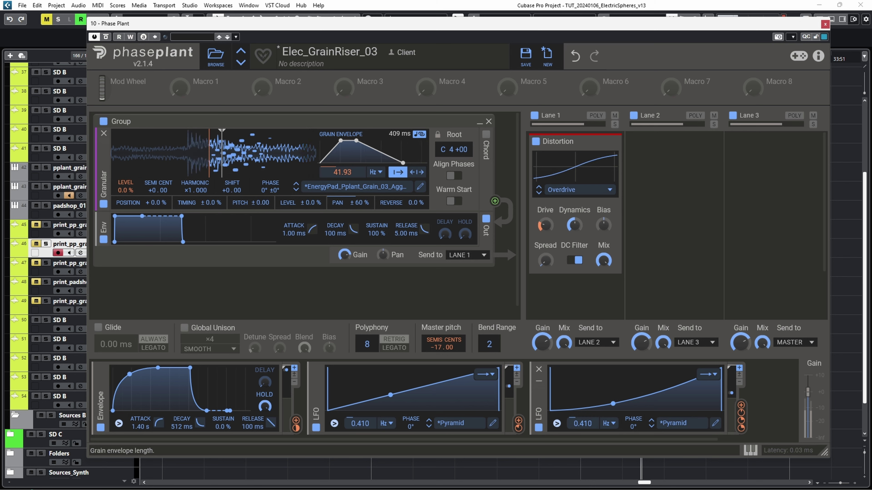
{"action": "left_click_drag", "start_coordinate": [400, 134], "coordinate": [399, 154]}
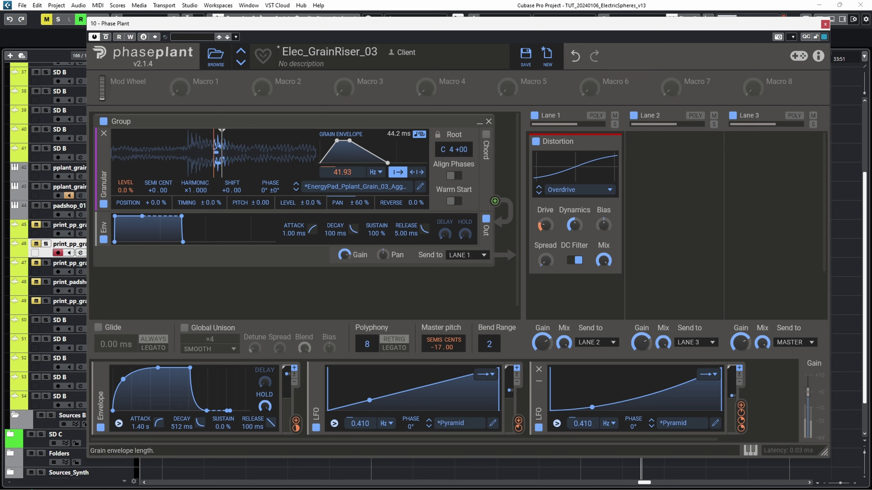
{"action": "mouse_move", "coordinate": [546, 225]}
{"action": "left_mouse_down"}
{"action": "mouse_move", "coordinate": [545, 216]}
{"action": "mouse_move", "coordinate": [545, 242]}
{"action": "mouse_move", "coordinate": [546, 229]}
{"action": "left_mouse_up"}
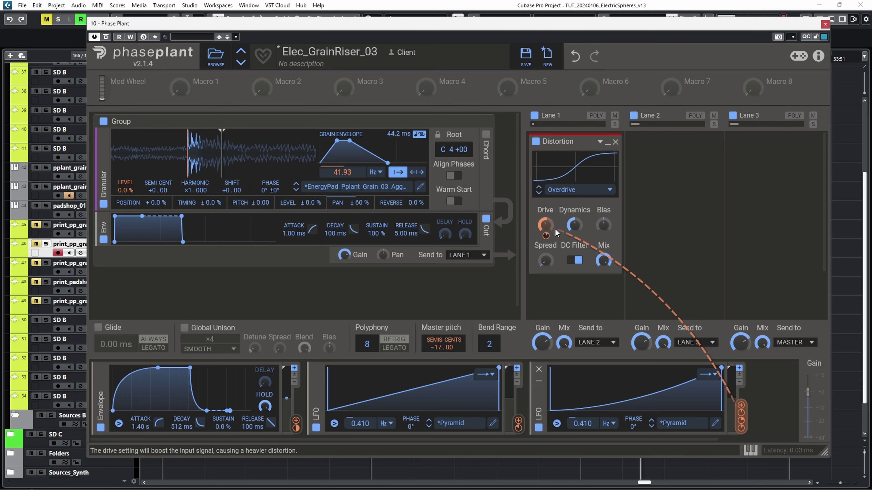